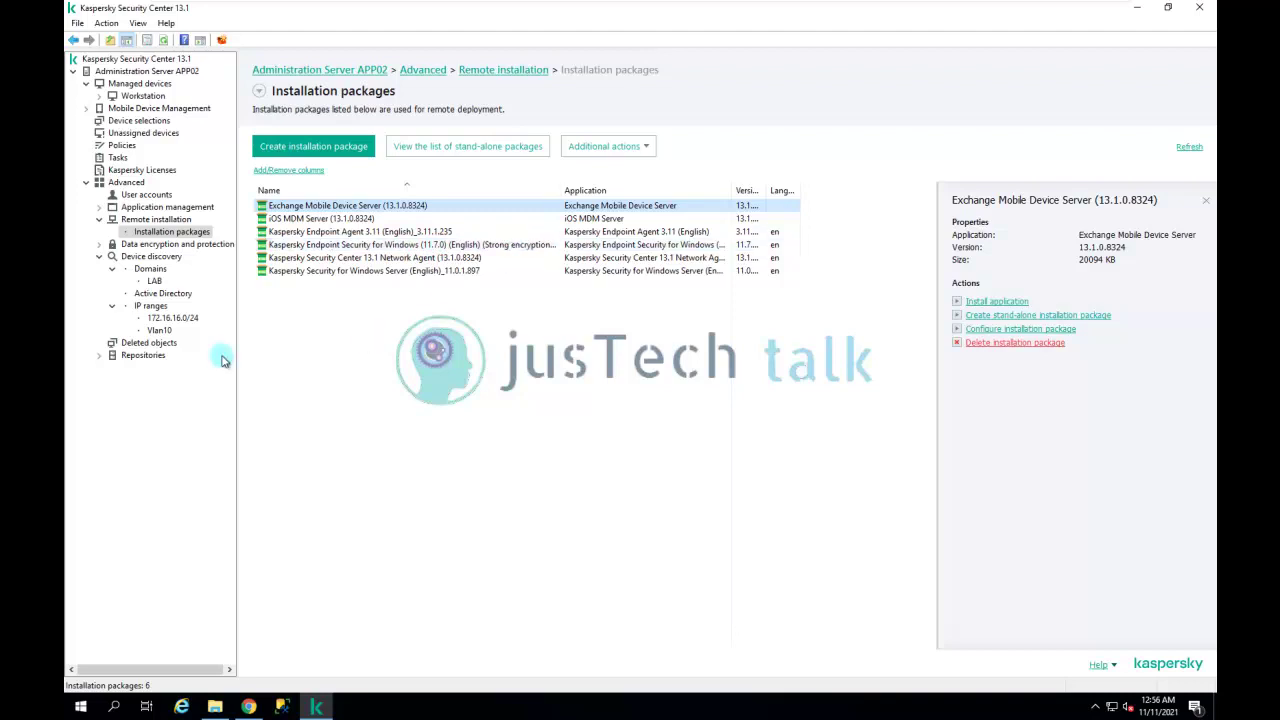
# Step: Show the devices found in 172.16.16.0/24 and check LTP01's details and context-menu actions
pyautogui.click(182, 320)
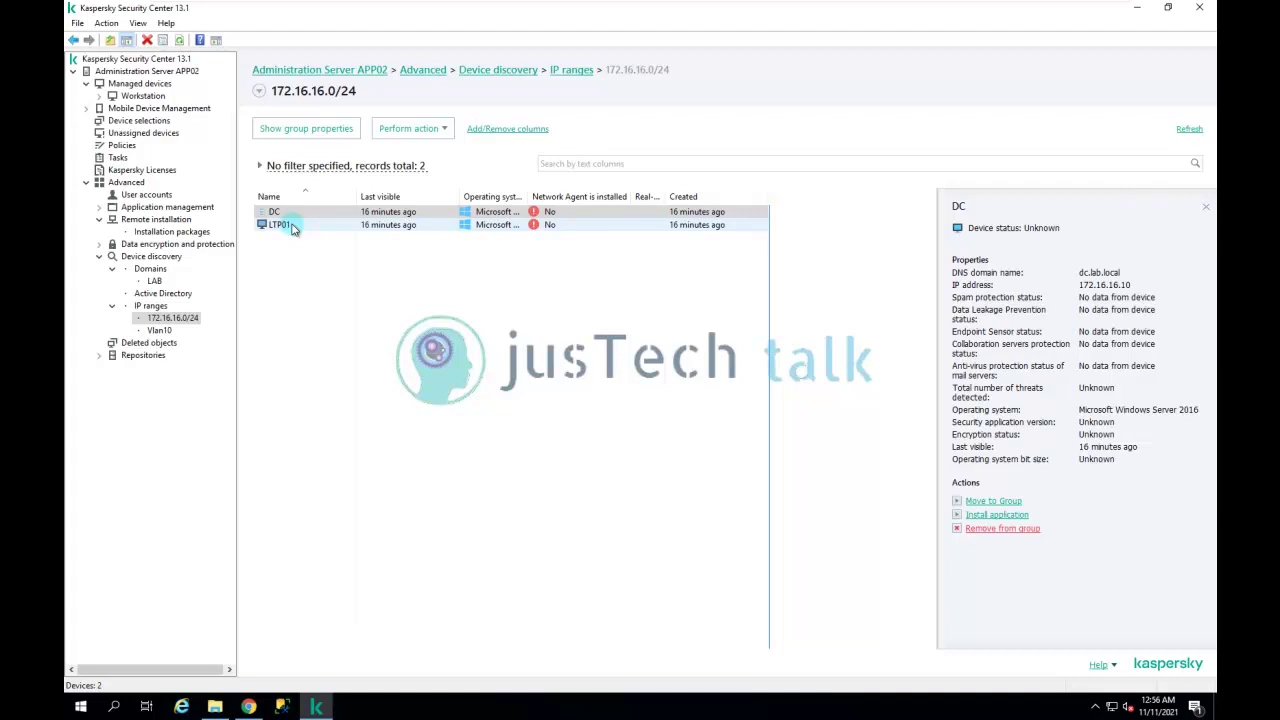
pyautogui.click(285, 224)
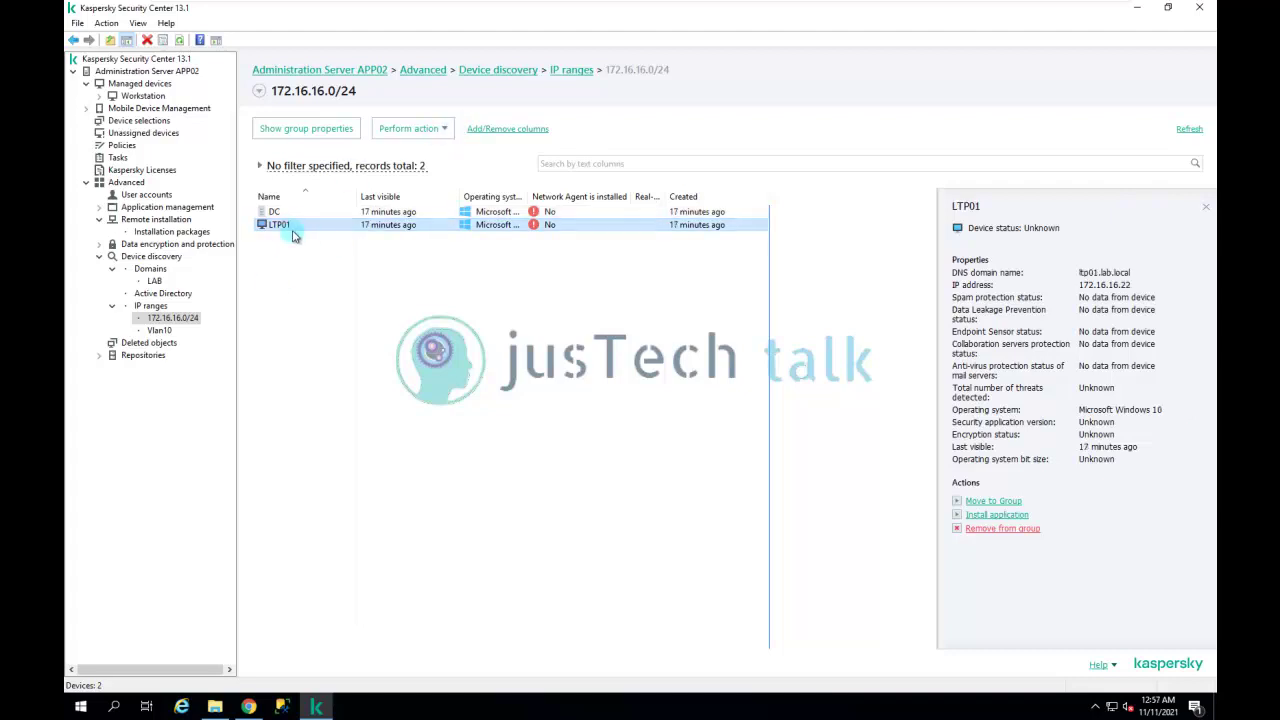
pyautogui.rightClick(292, 227)
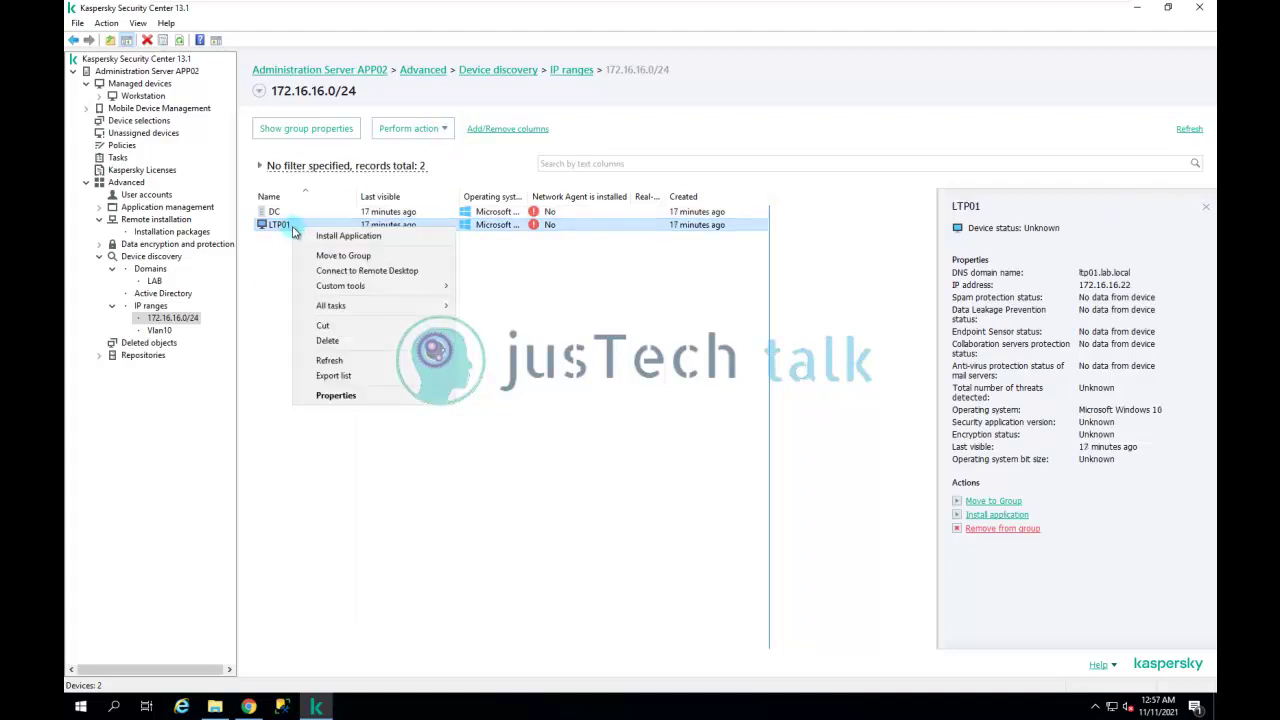
pyautogui.click(271, 260)
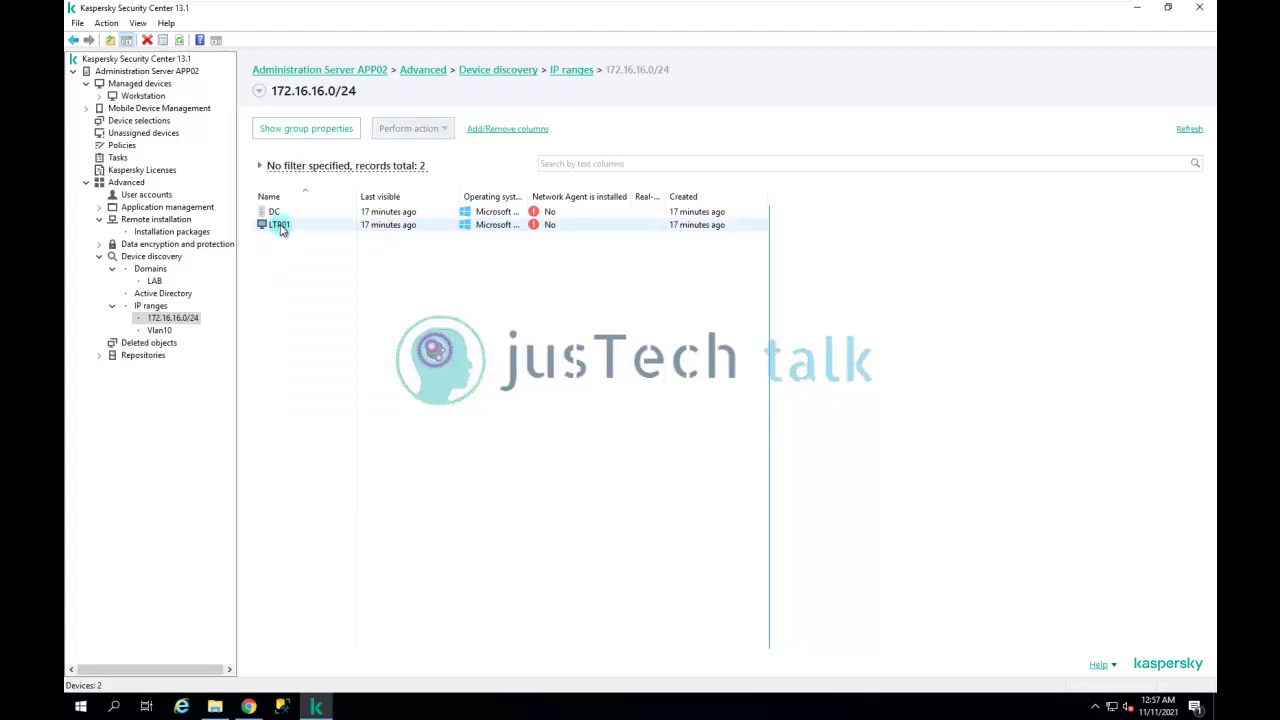
# Step: Review LTP01's Perform action list without choosing anything, then go to the Workstation group
pyautogui.click(281, 226)
pyautogui.click(447, 128)
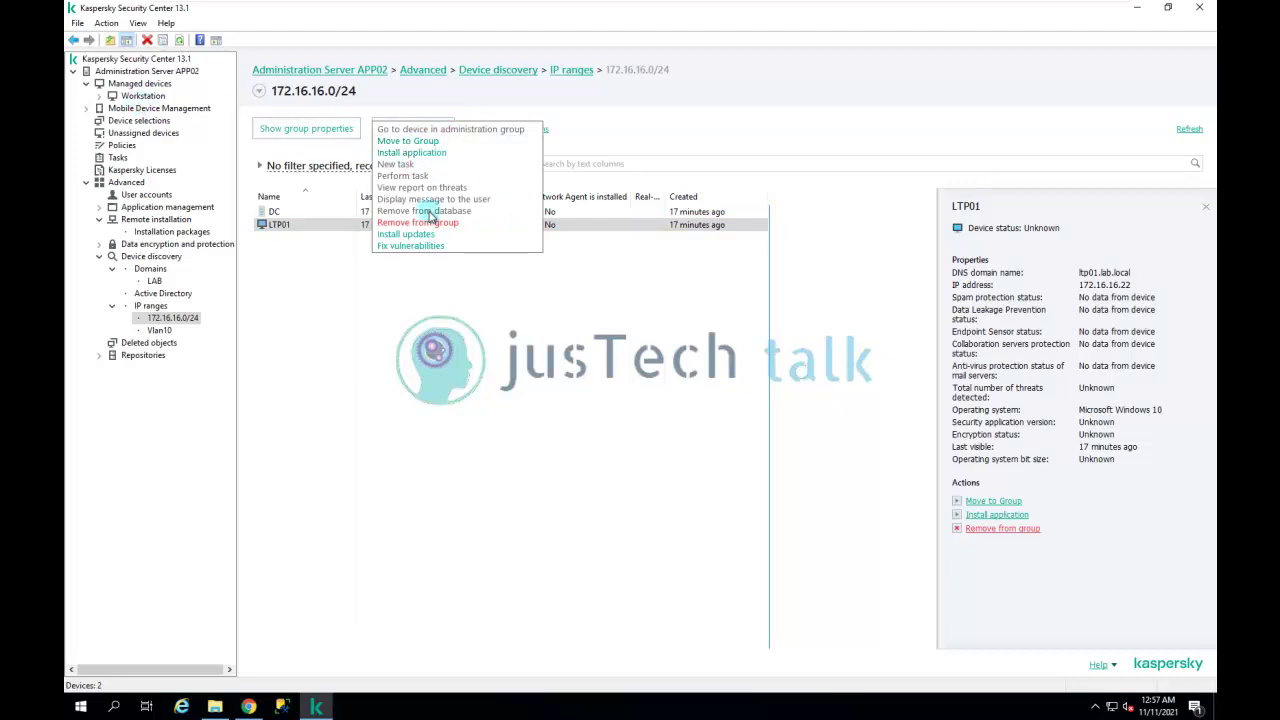
pyautogui.click(361, 302)
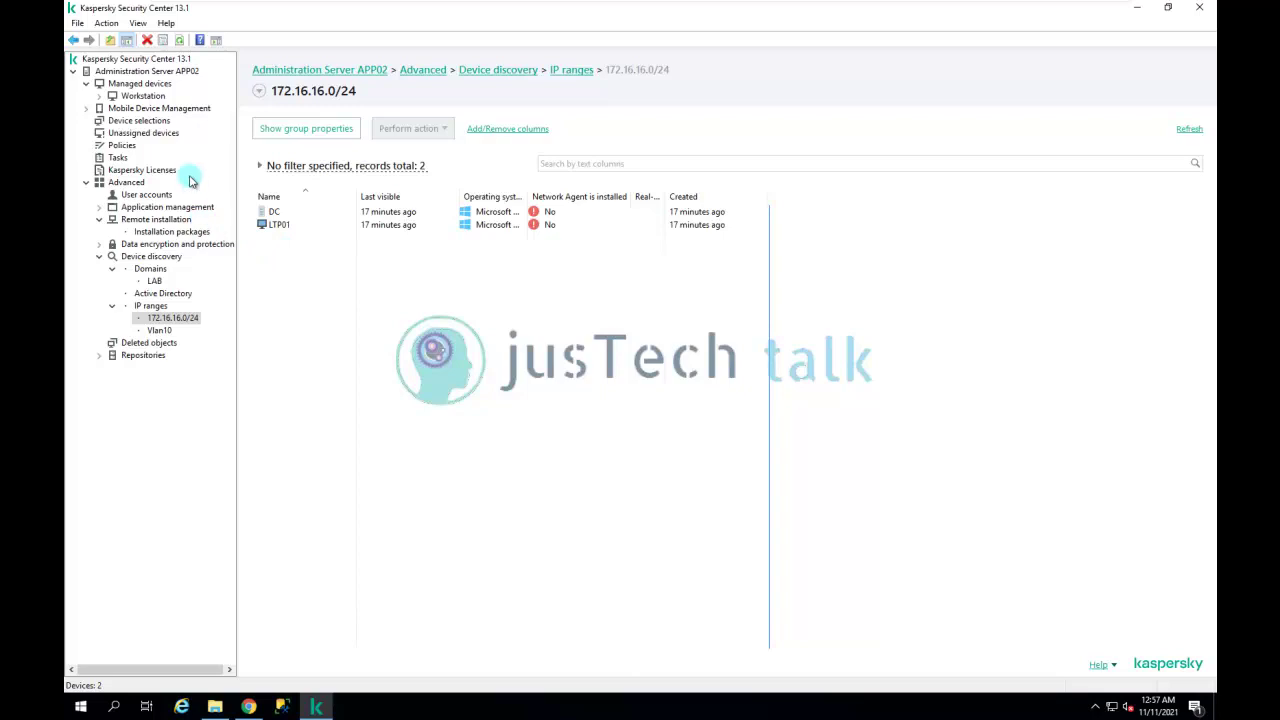
pyautogui.click(150, 97)
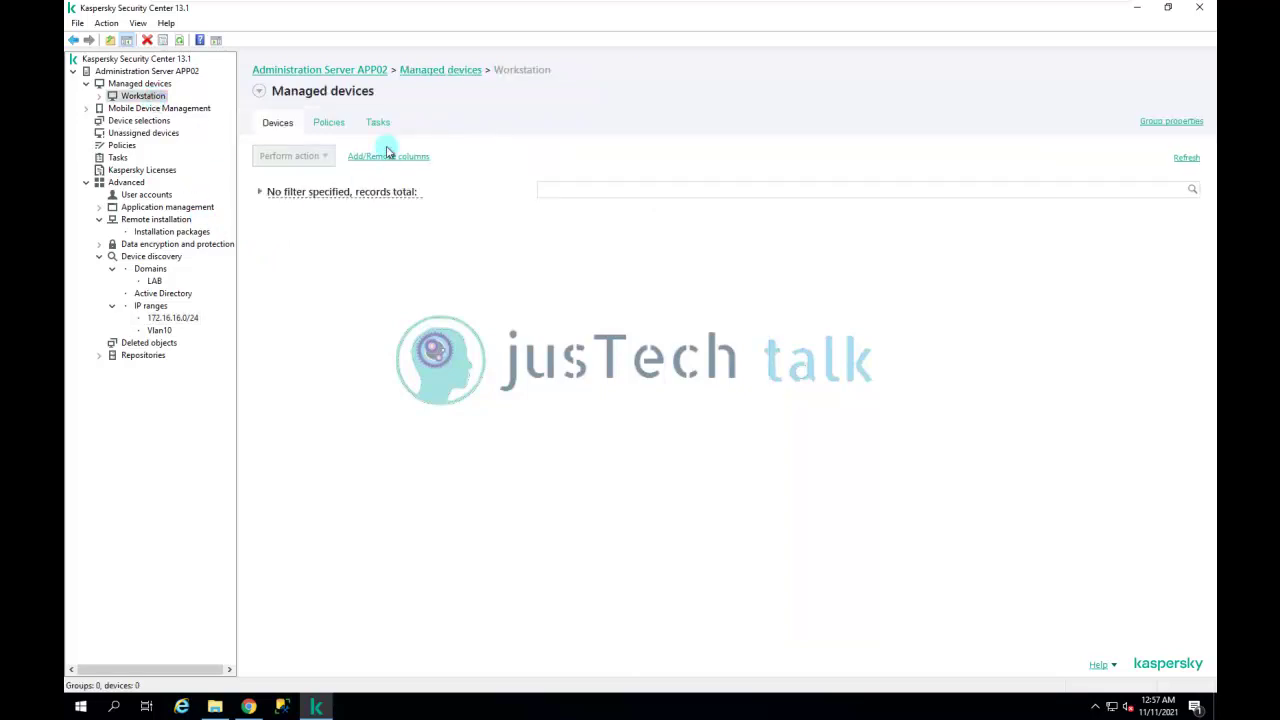
# Step: Launch the New Task Wizard from the Workstation group's Tasks list via Create > Task
pyautogui.click(377, 124)
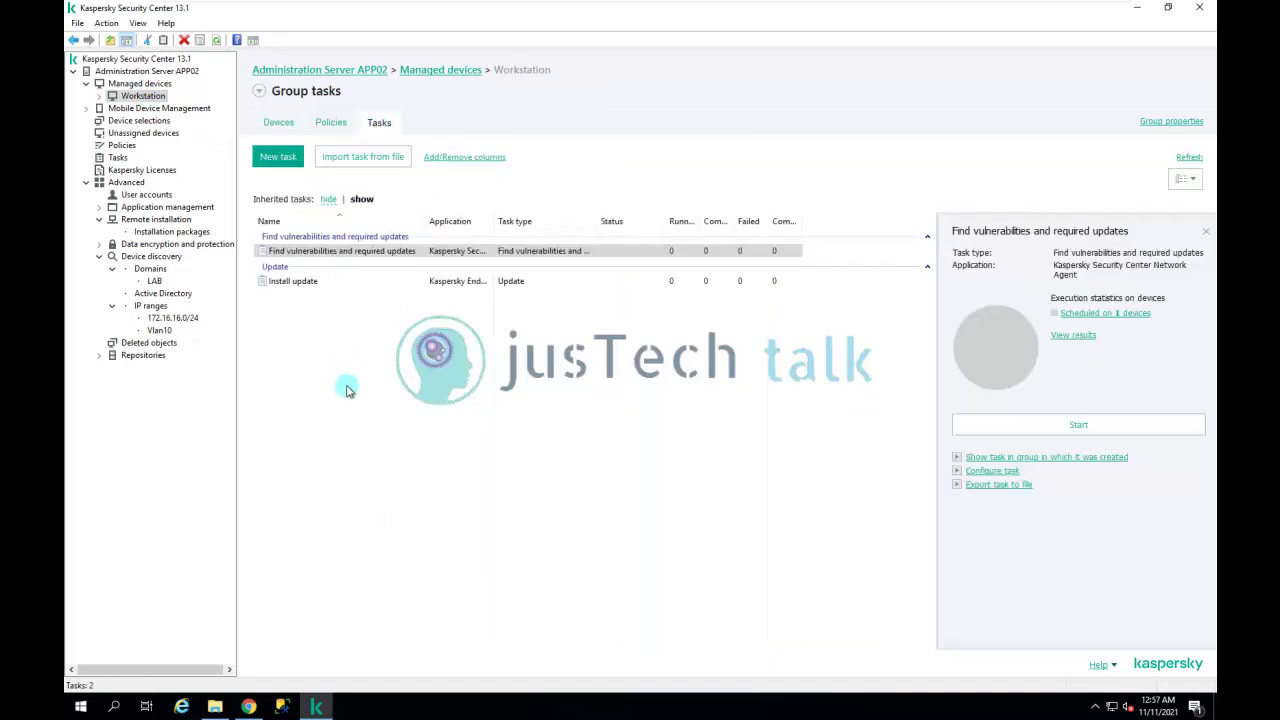
pyautogui.rightClick(314, 321)
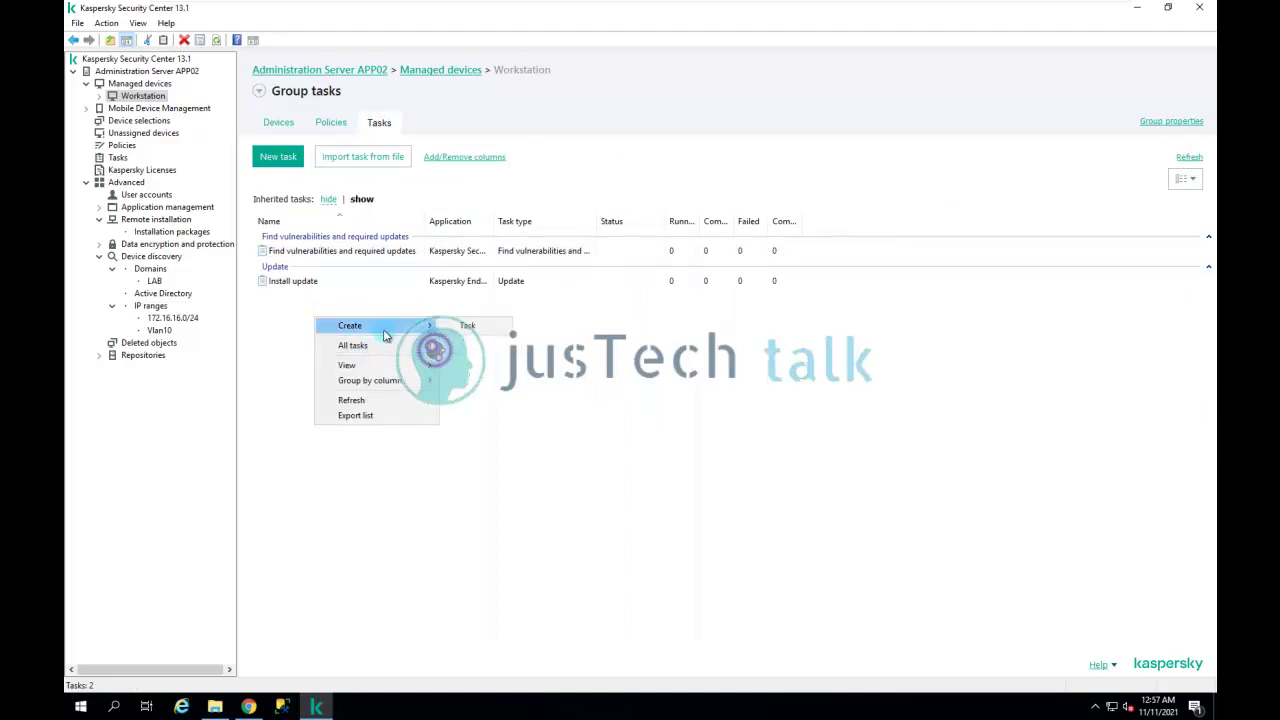
pyautogui.click(458, 327)
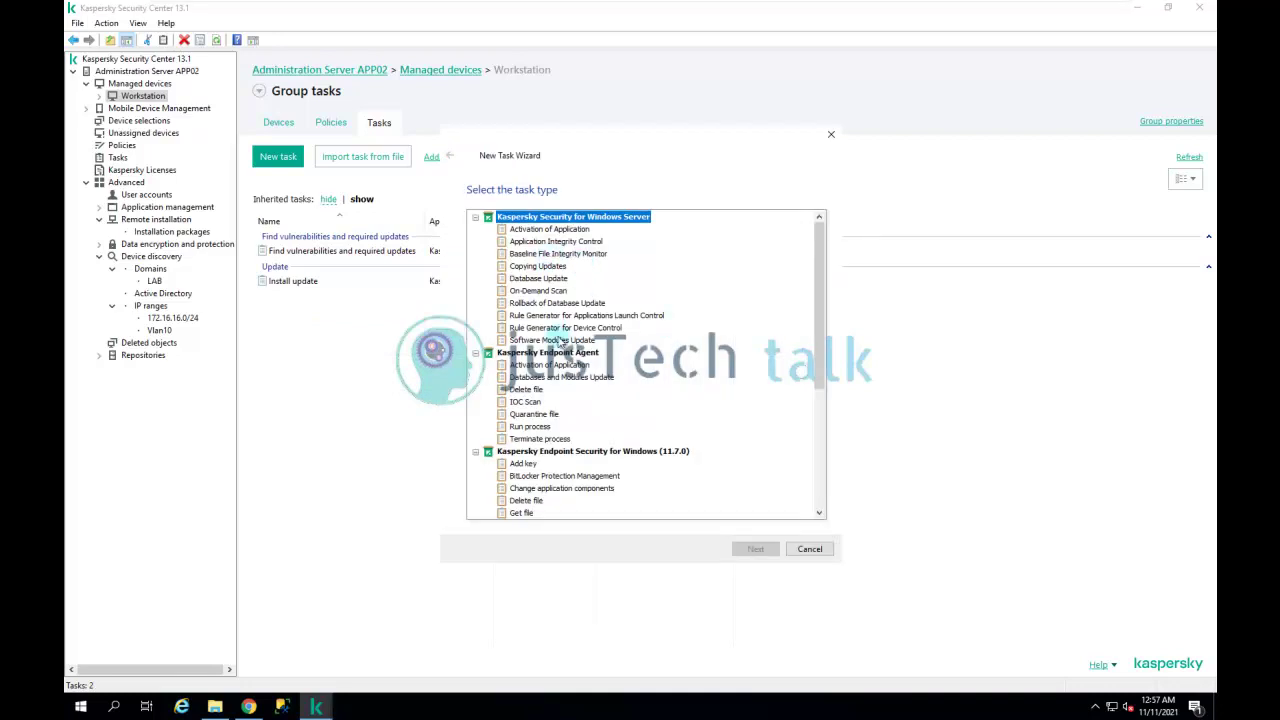
# Step: Choose Install application remotely under Administration Server as the task type
pyautogui.scroll(-3, 573, 414)
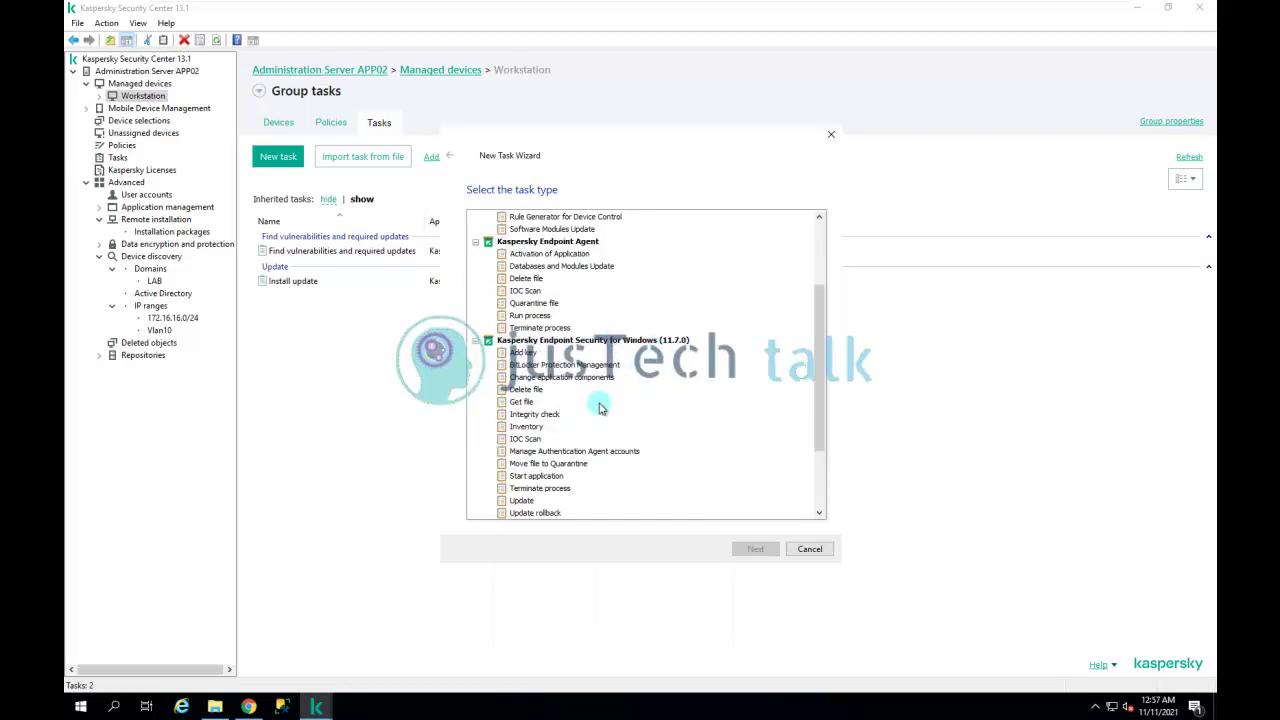
pyautogui.scroll(-2, 601, 409)
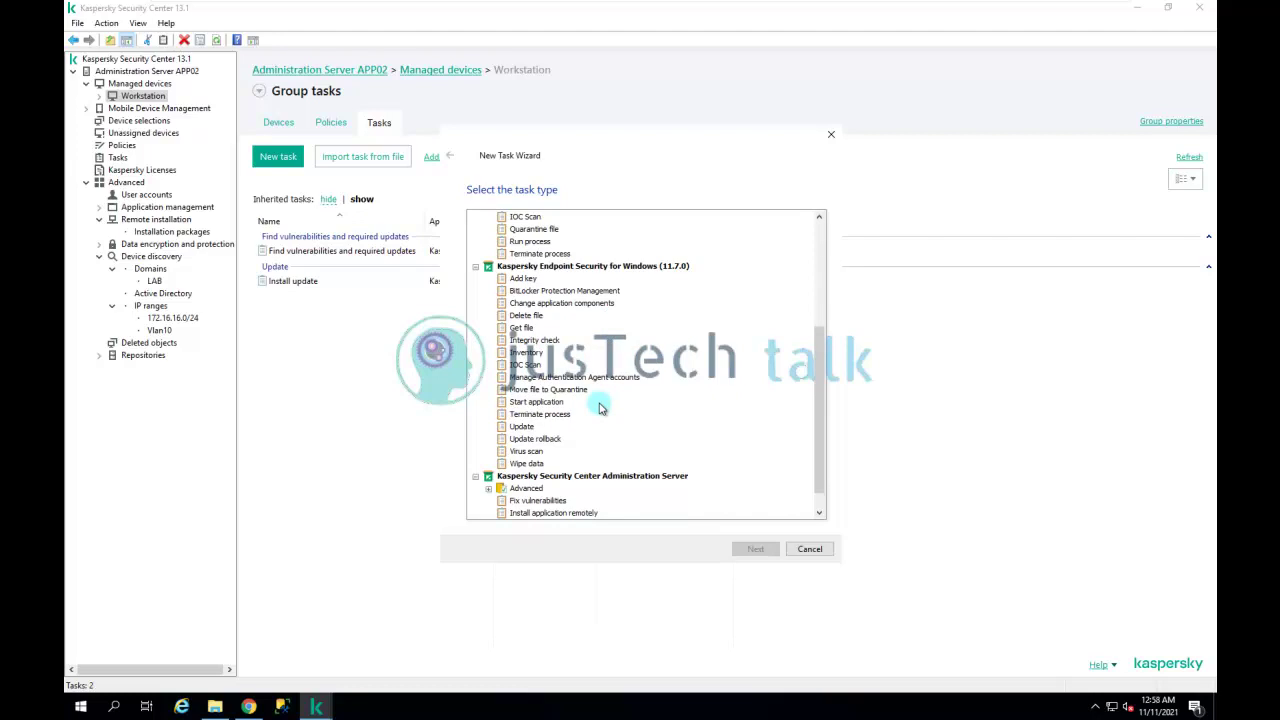
pyautogui.scroll(-1, 601, 409)
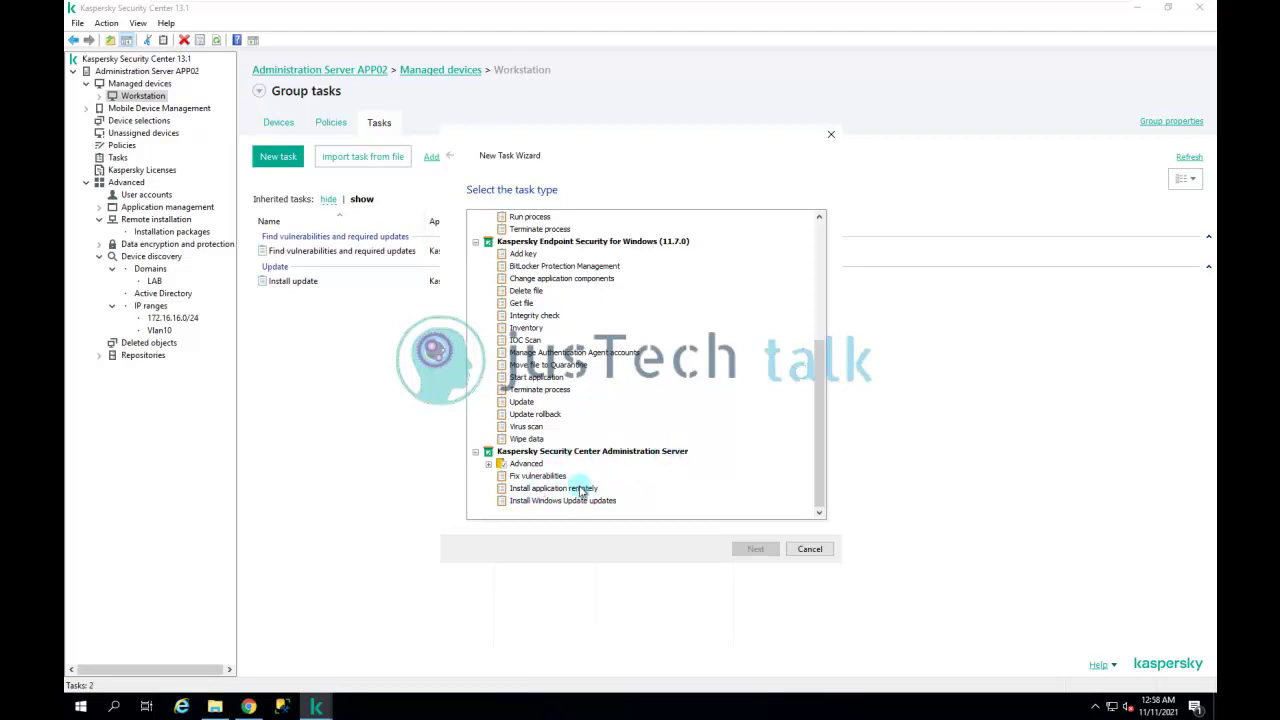
pyautogui.click(533, 488)
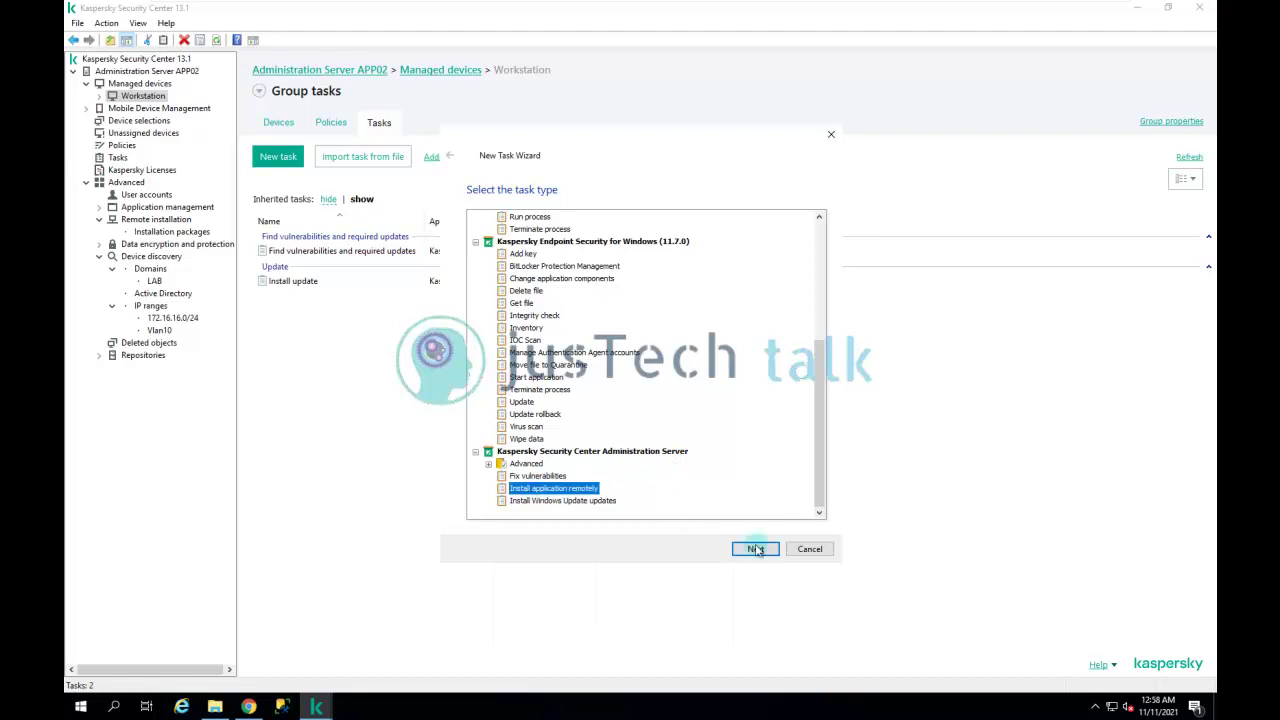
pyautogui.click(757, 550)
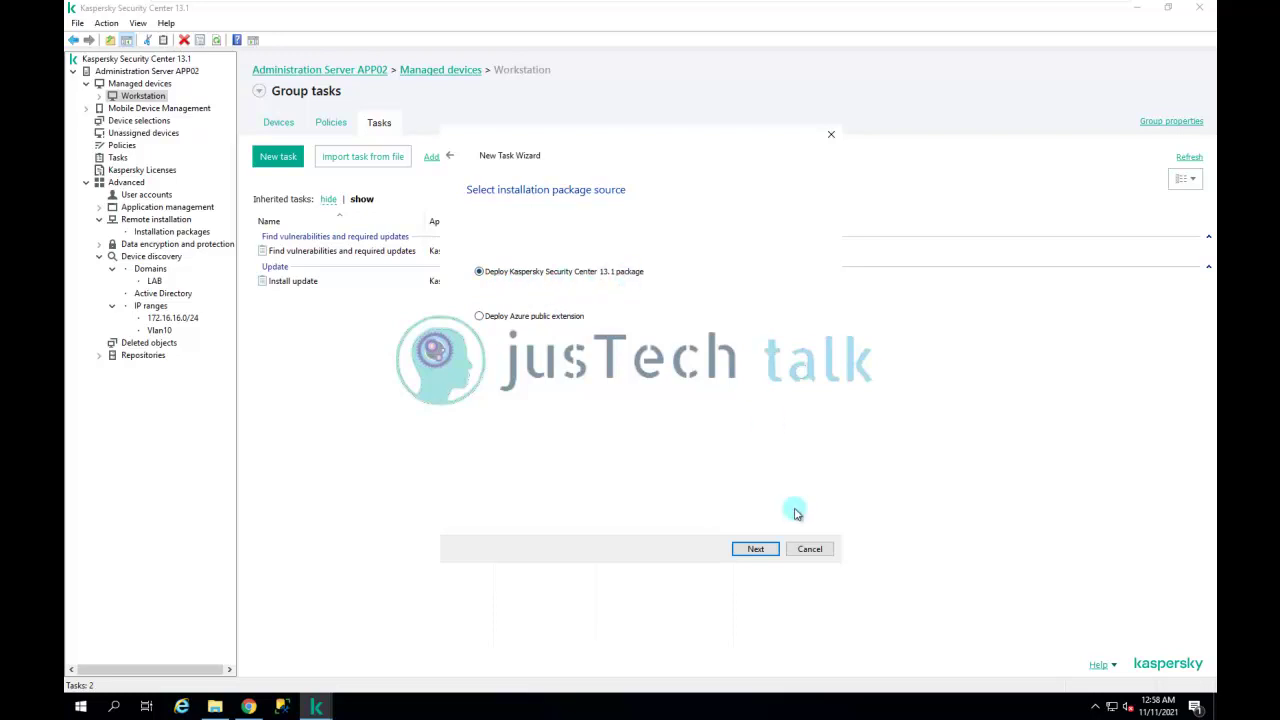
# Step: Keep the Security Center package source and select Kaspersky Endpoint Security for Windows 11.7.0
pyautogui.click(754, 556)
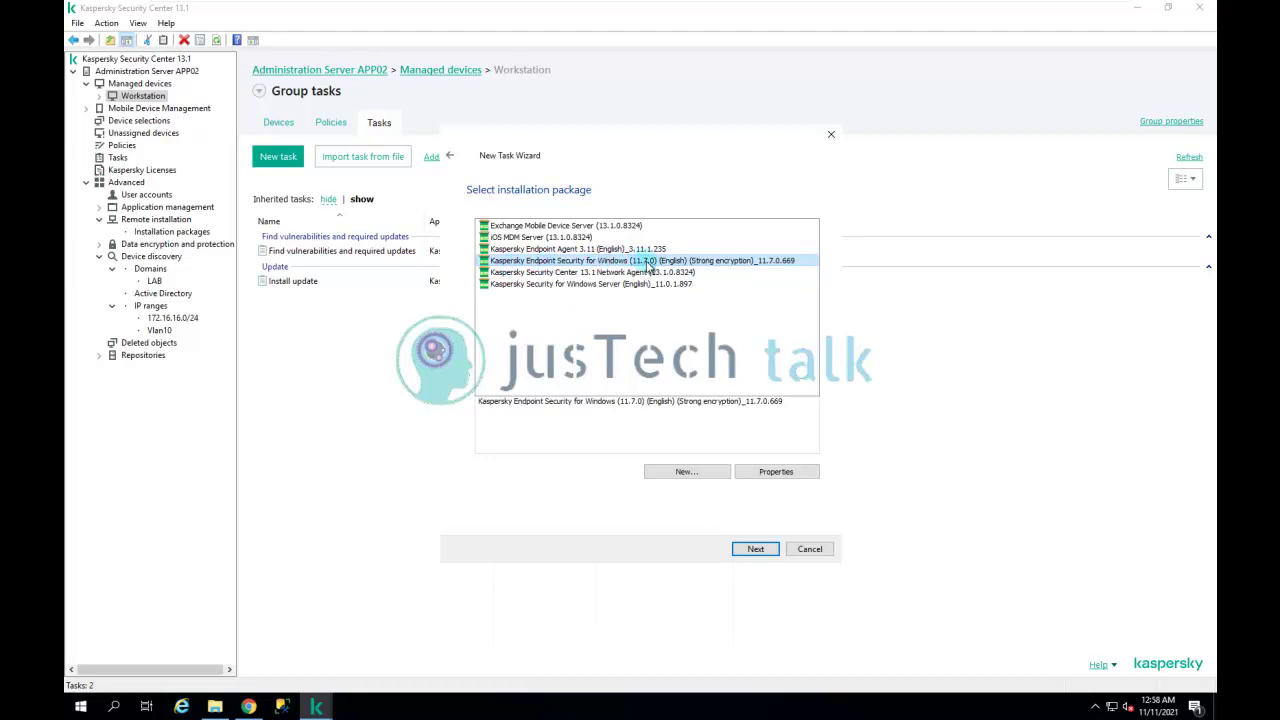
pyautogui.click(758, 552)
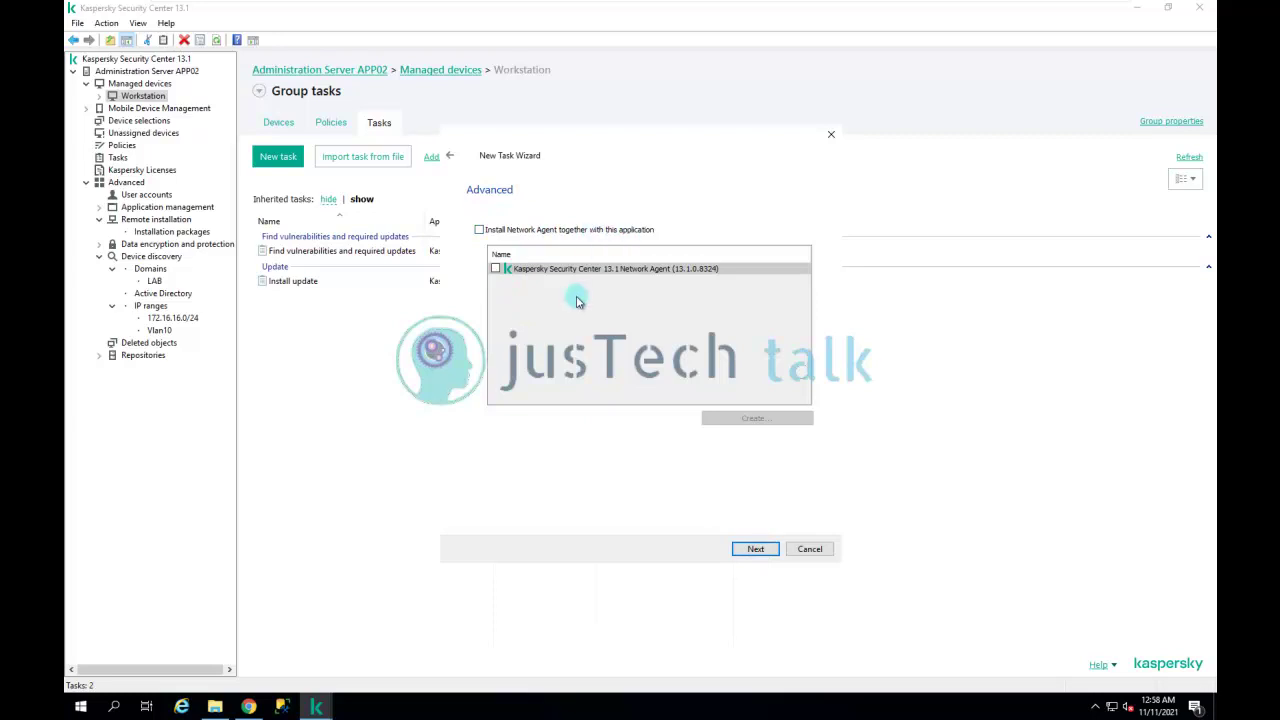
# Step: Install the Network Agent 13.1 package together with the application
pyautogui.click(480, 231)
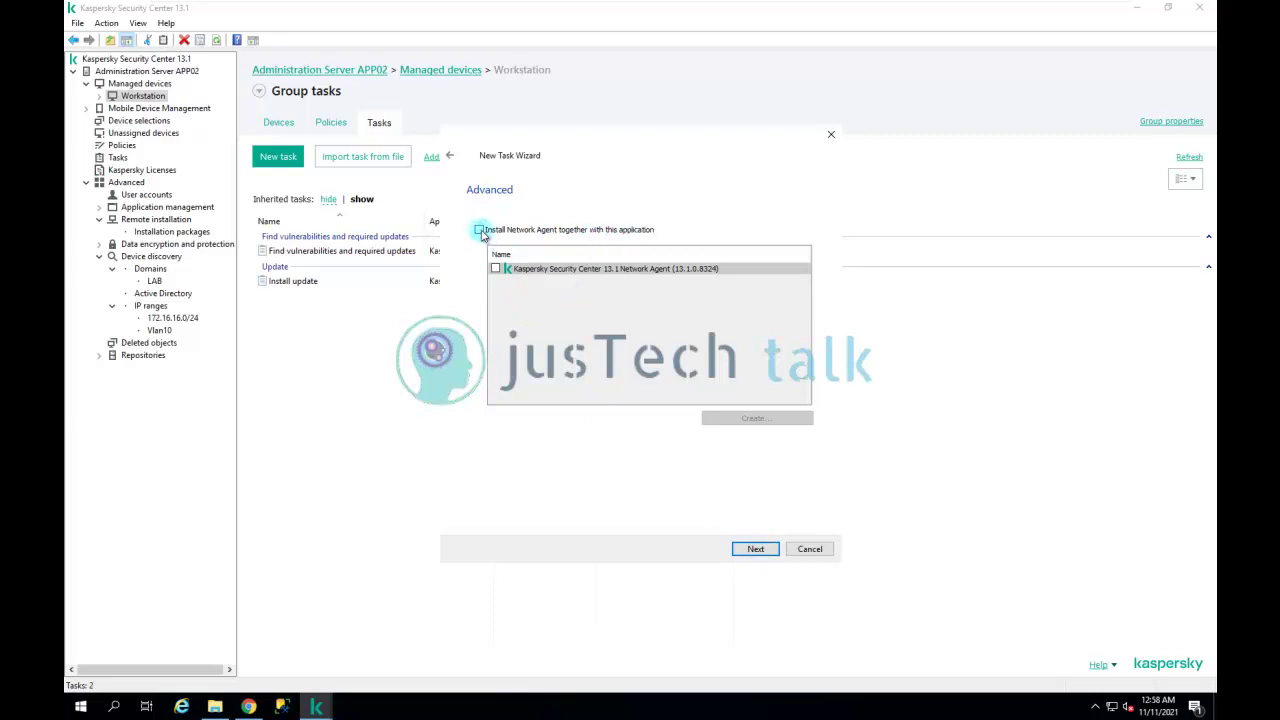
pyautogui.click(495, 270)
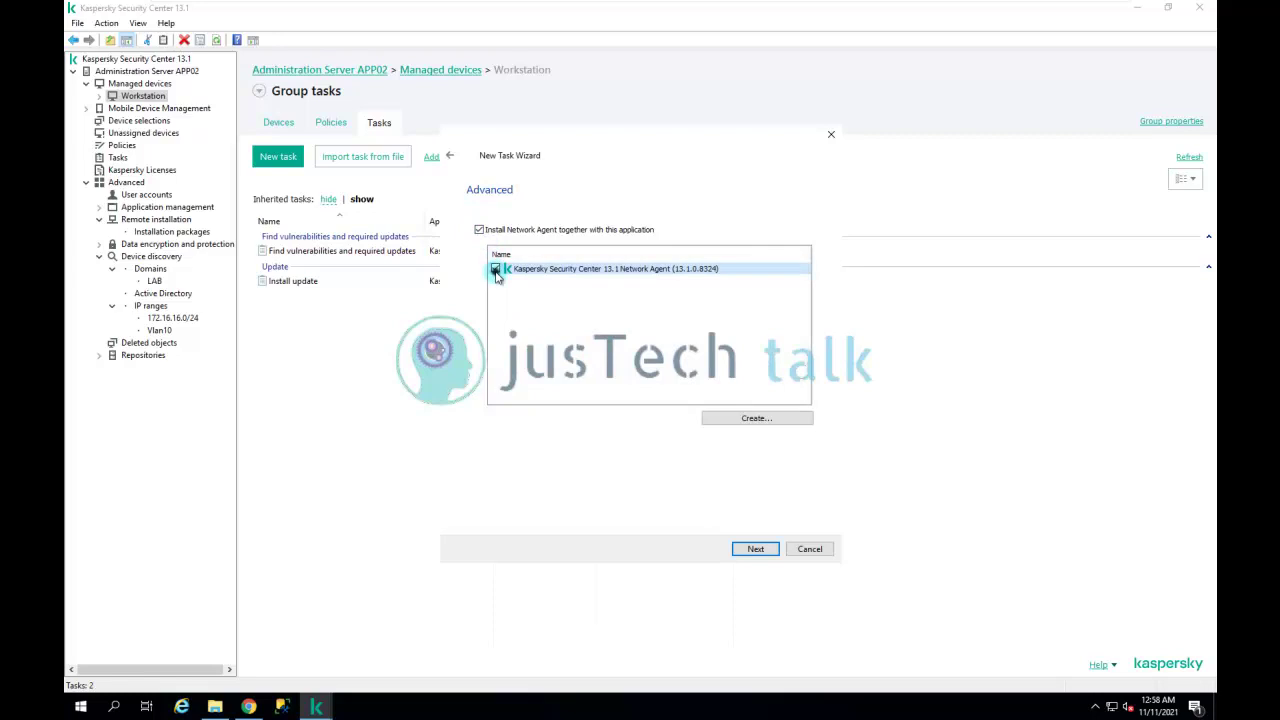
pyautogui.click(757, 549)
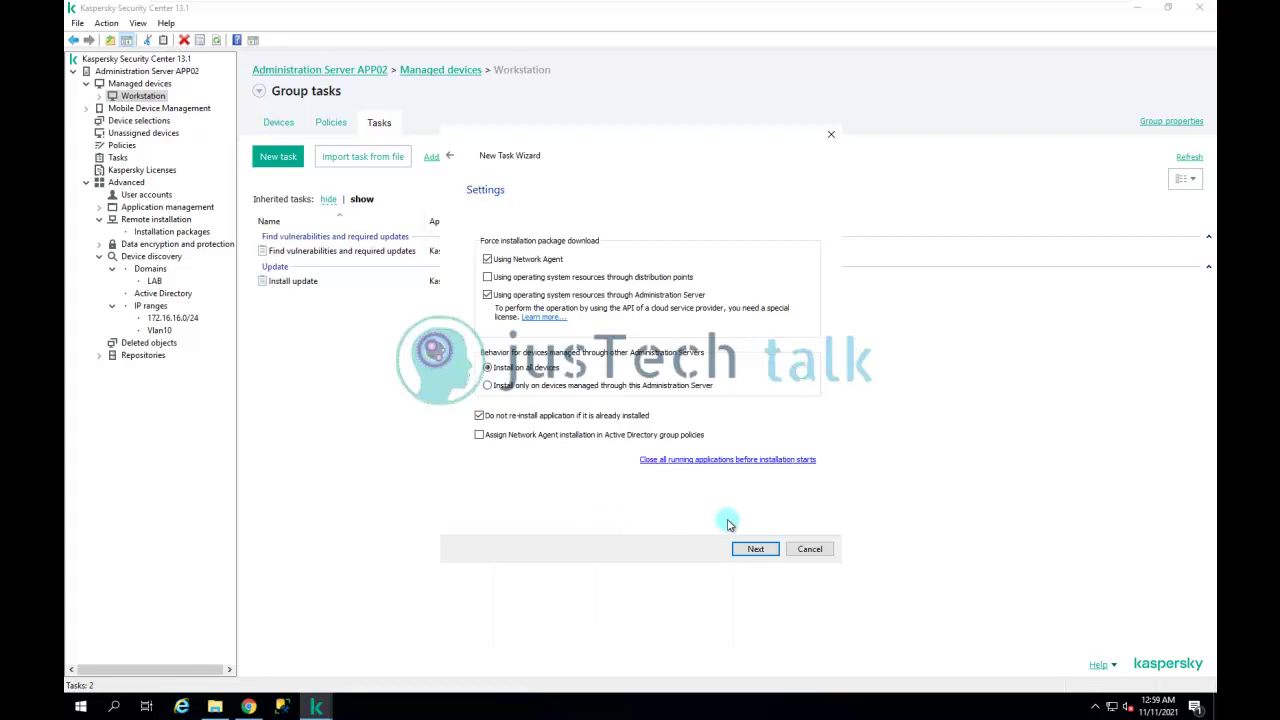
# Step: Accept the default installation settings and the Prompt user for action restart option
pyautogui.click(756, 549)
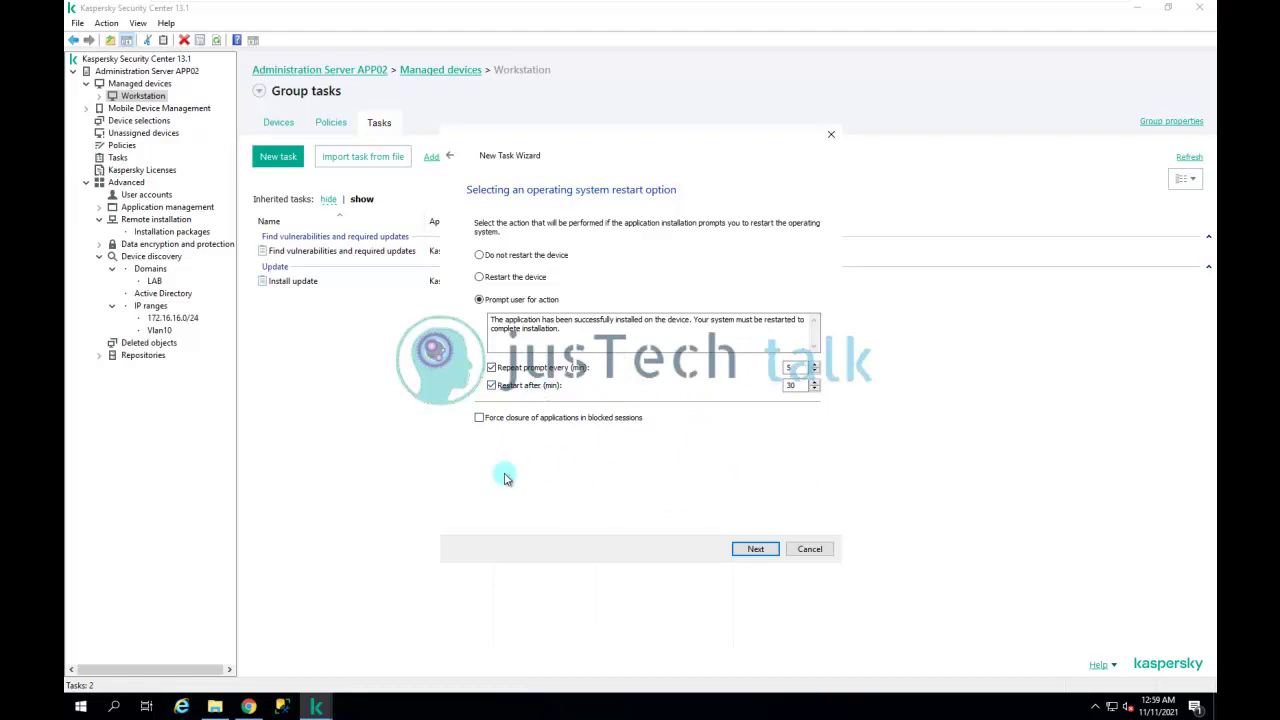
pyautogui.click(756, 549)
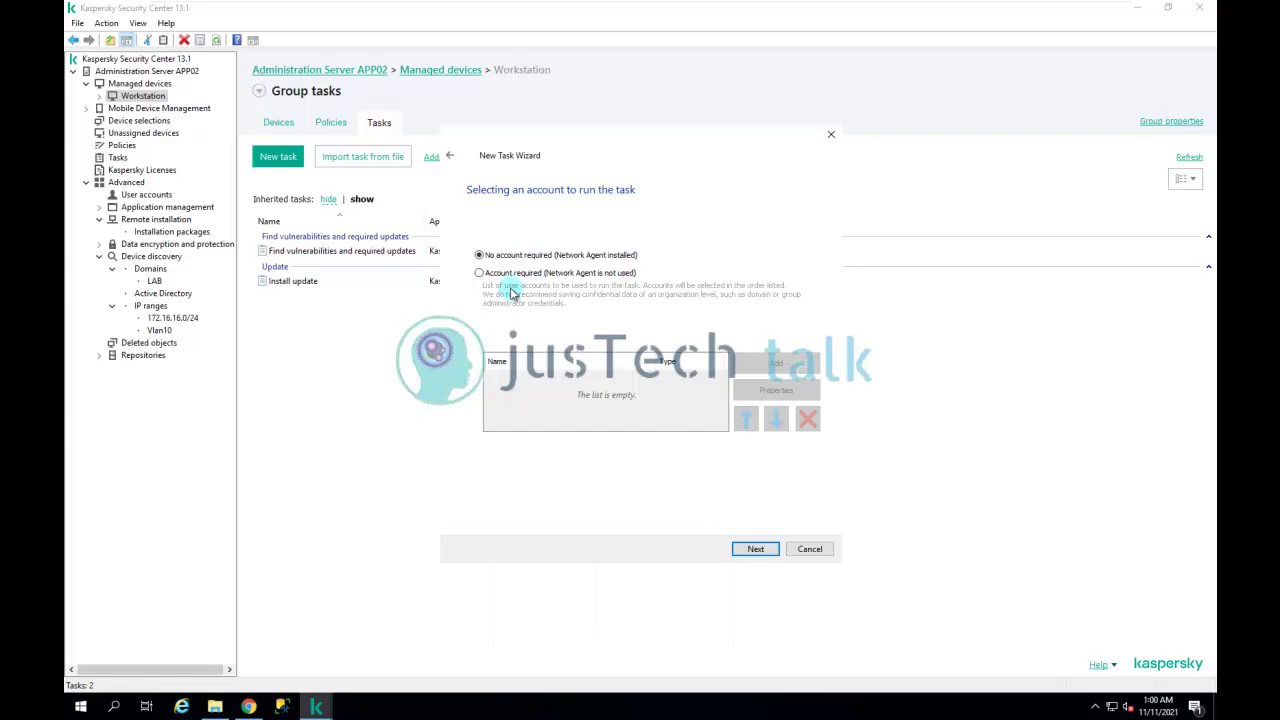
# Step: Require an account and add the domain administrator account with its password
pyautogui.click(479, 273)
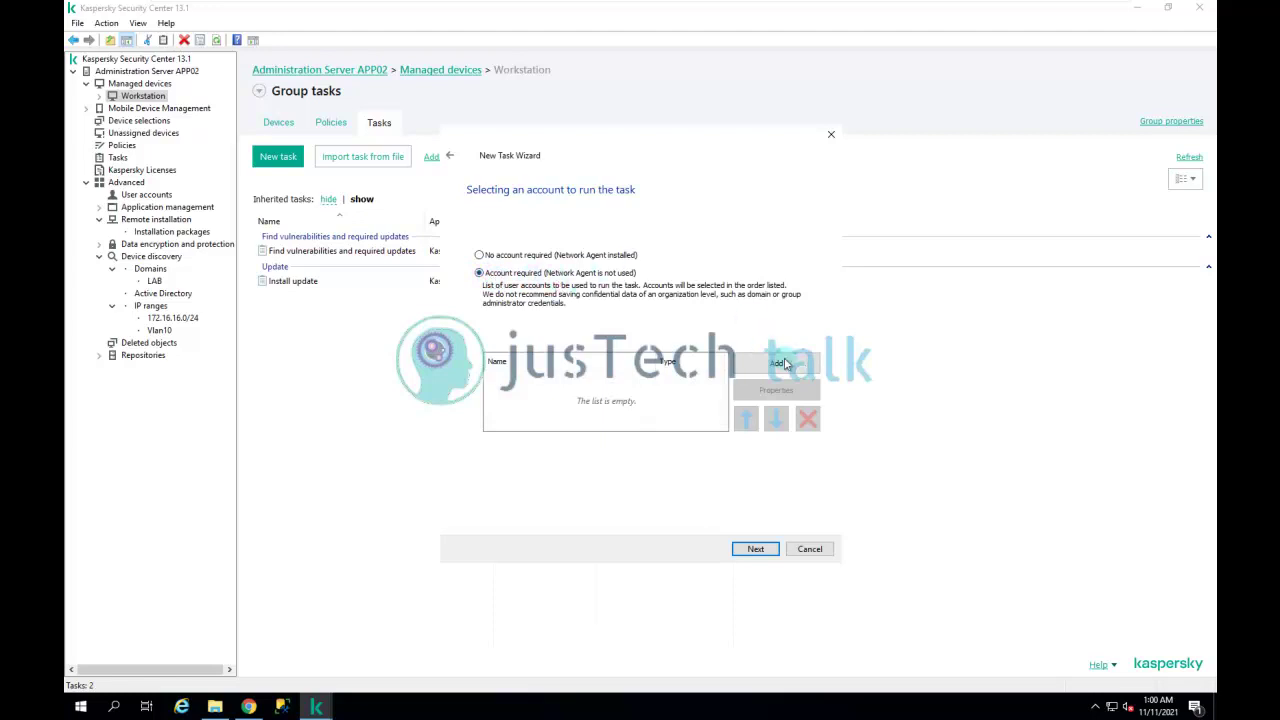
pyautogui.click(785, 367)
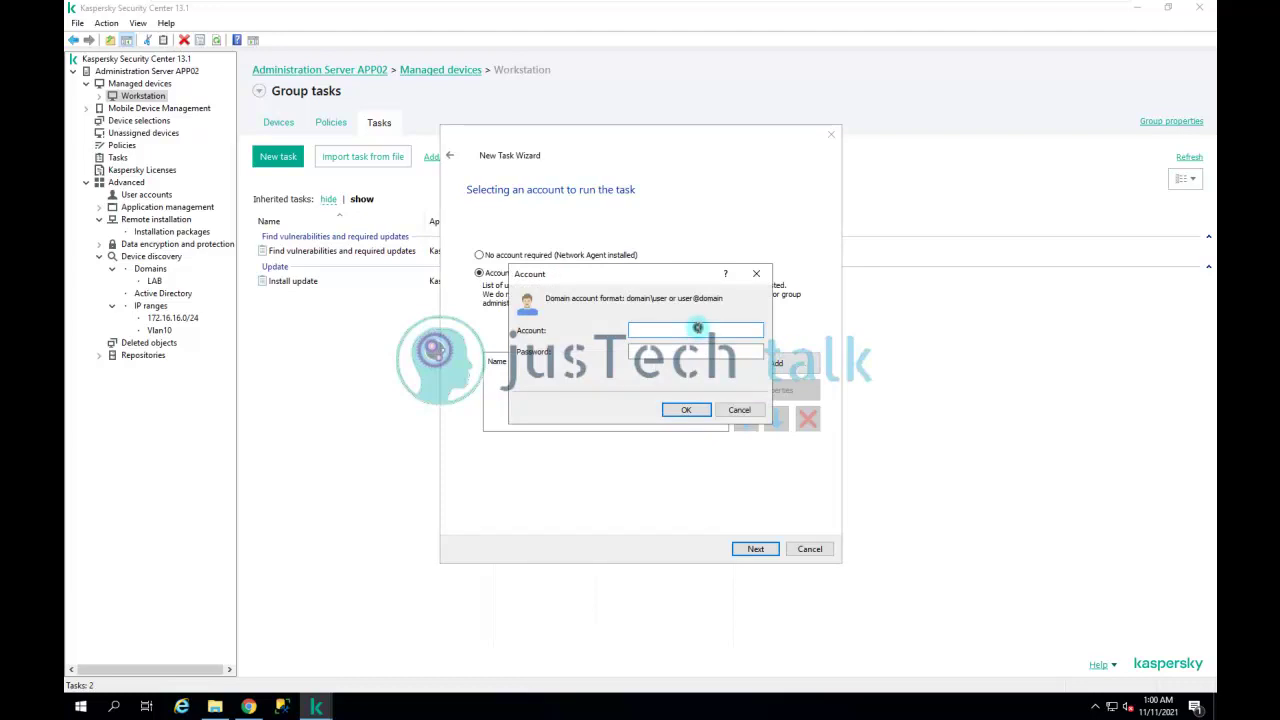
pyautogui.write('lab\\administrator')
pyautogui.press('Tab')
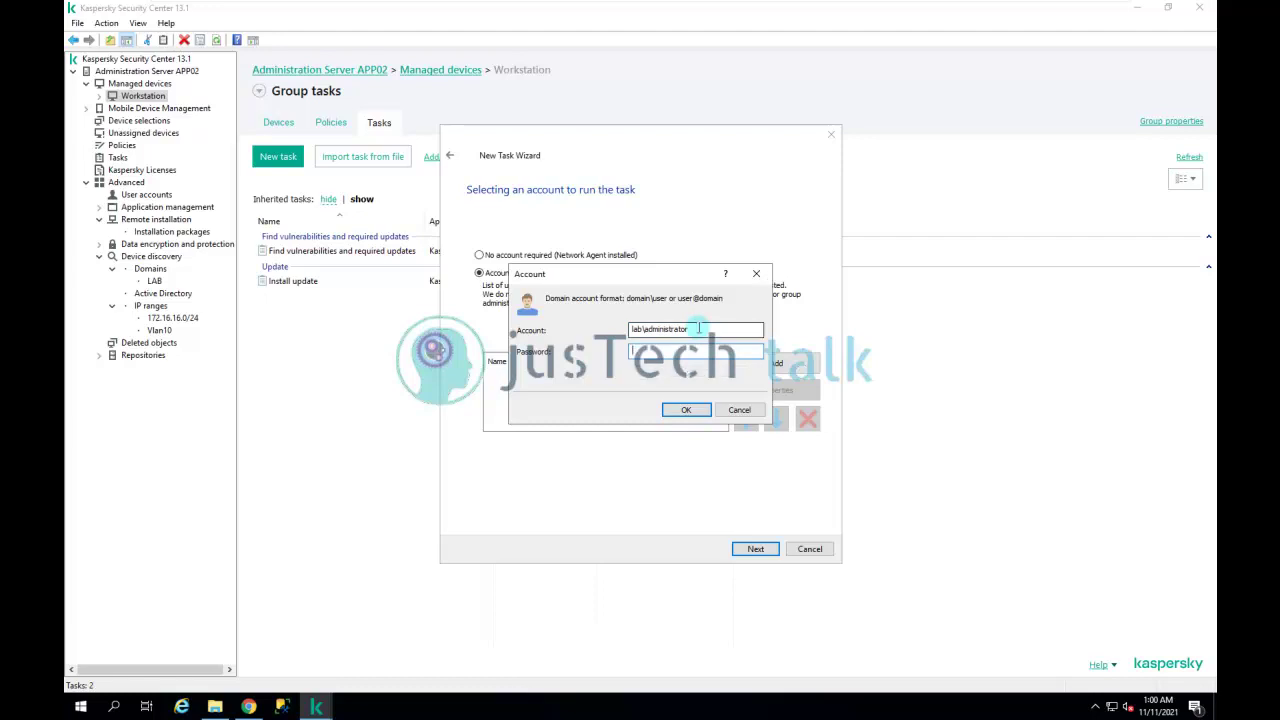
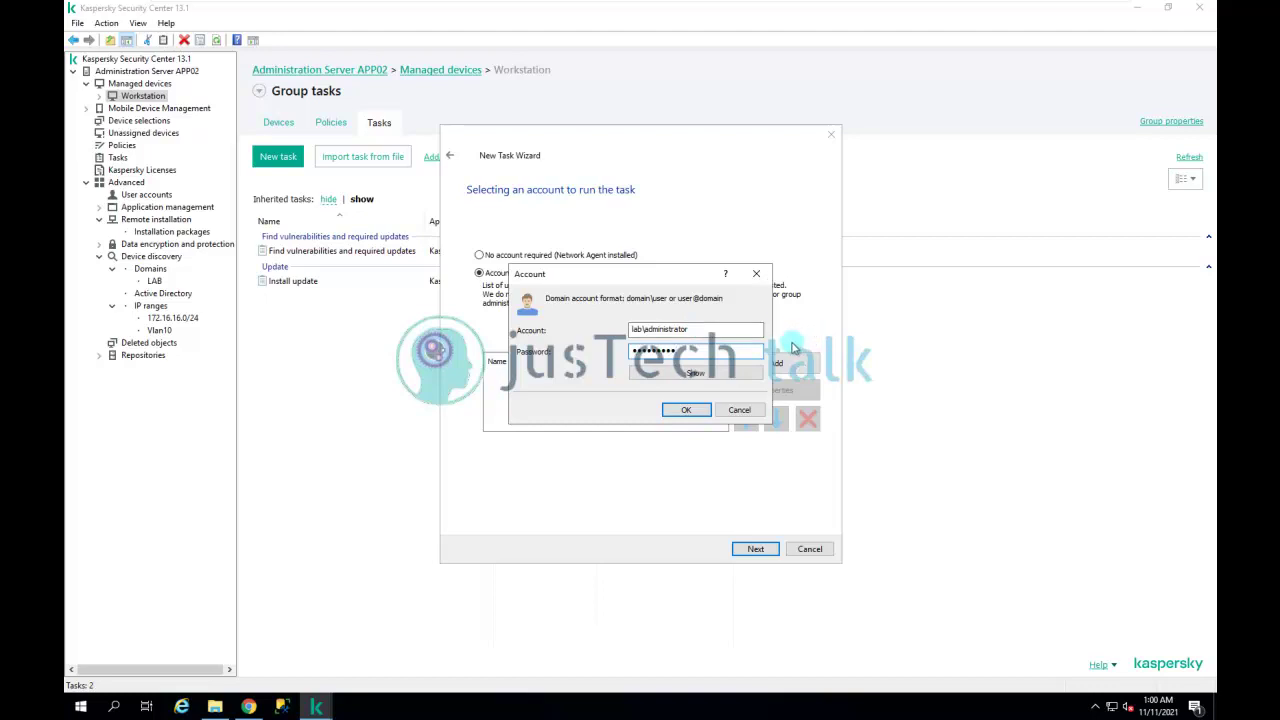
pyautogui.click(686, 411)
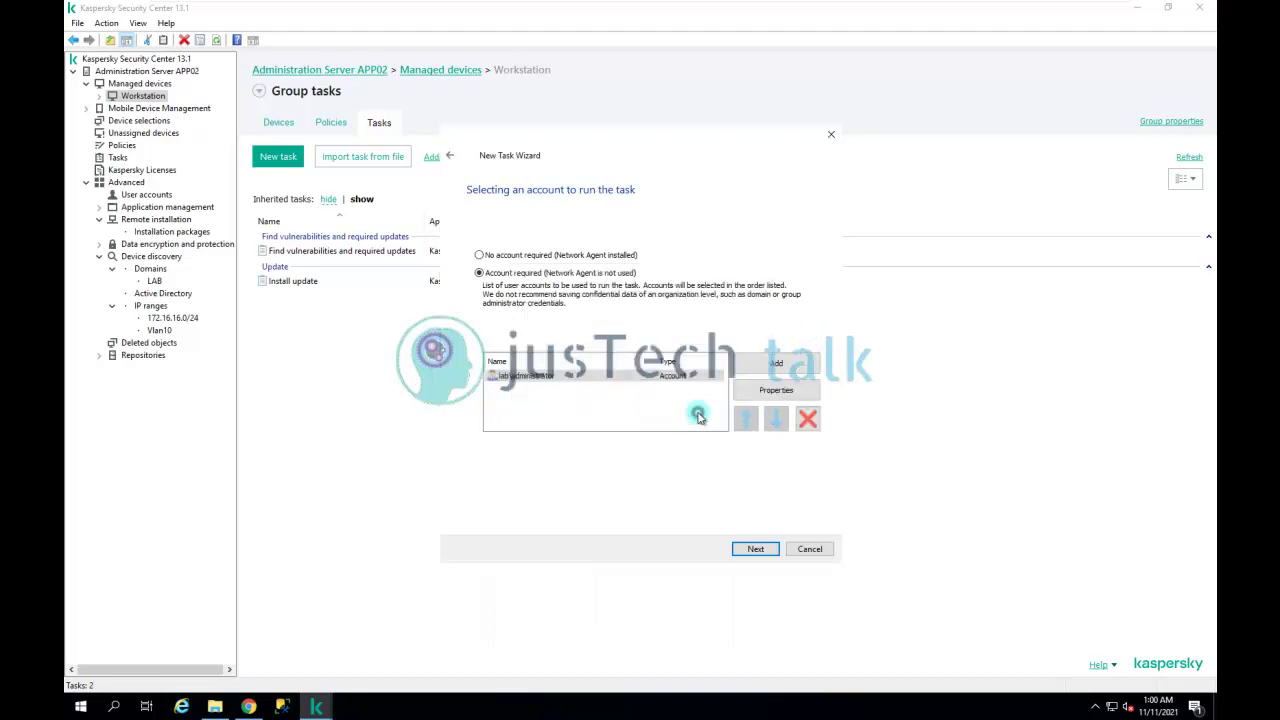
pyautogui.click(756, 552)
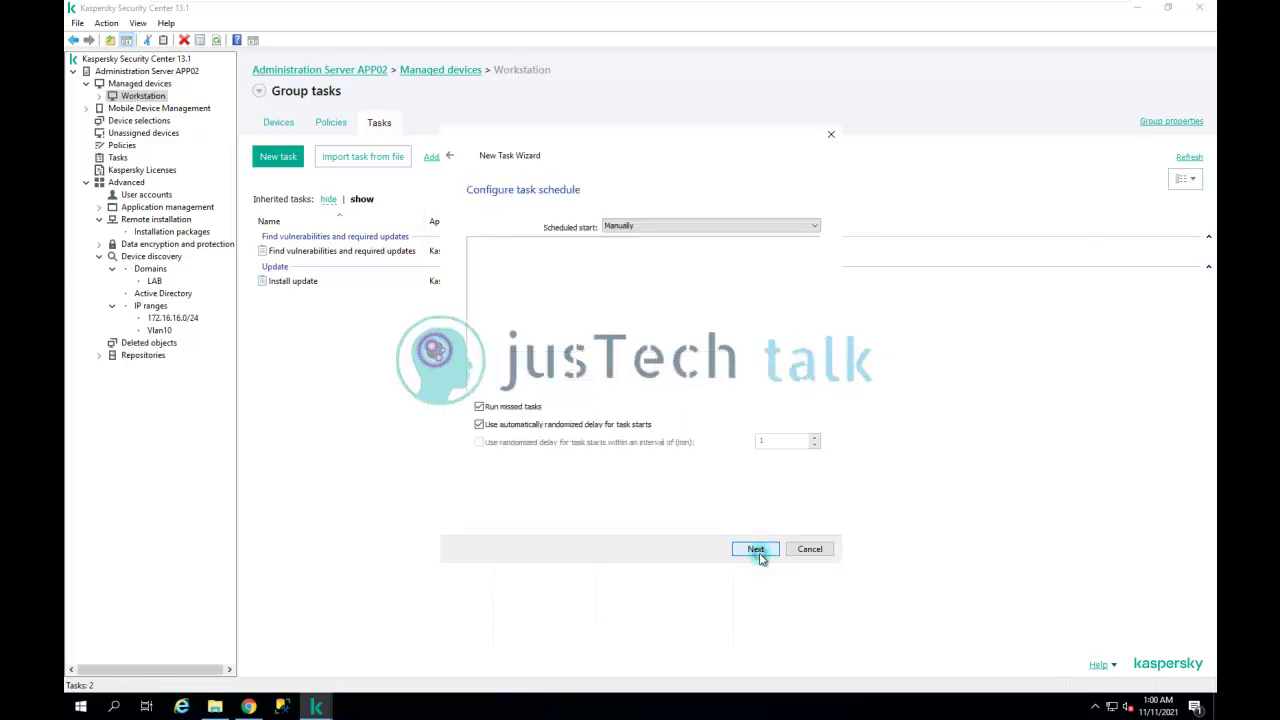
# Step: Set Scheduled start to Once, keeping the default 11/11/2021 1:00:32 AM
pyautogui.click(814, 229)
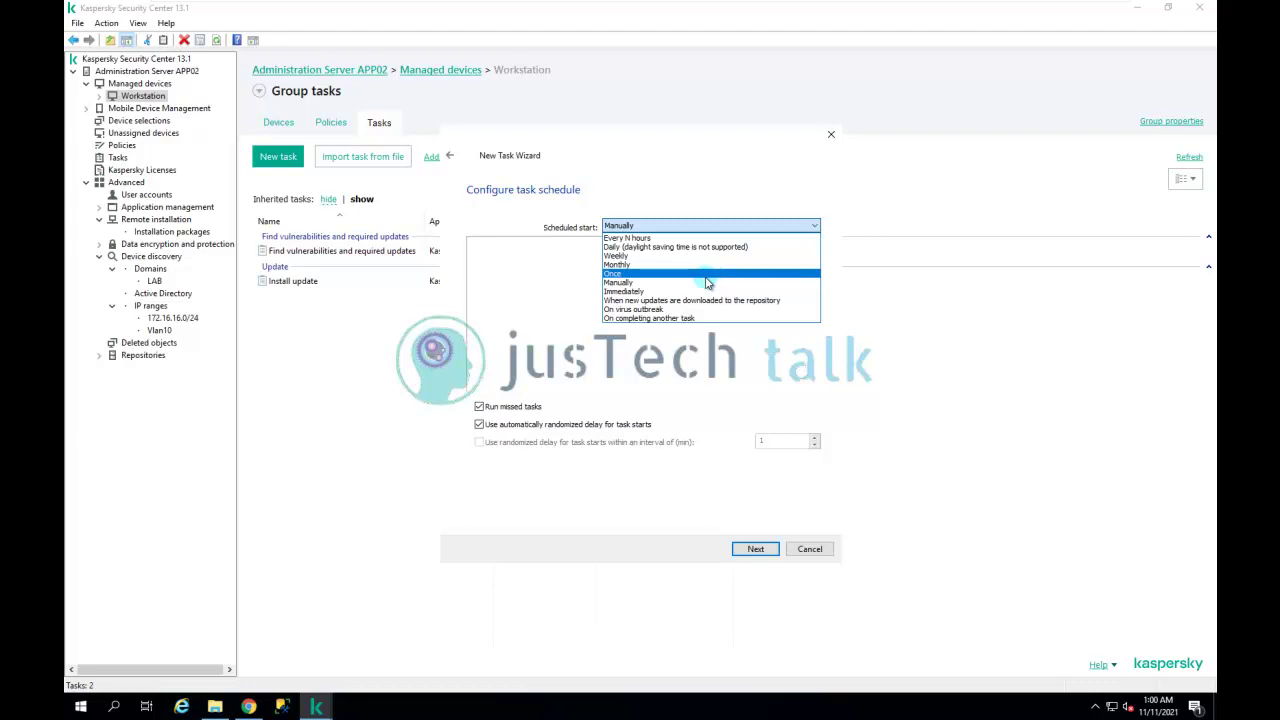
pyautogui.click(688, 273)
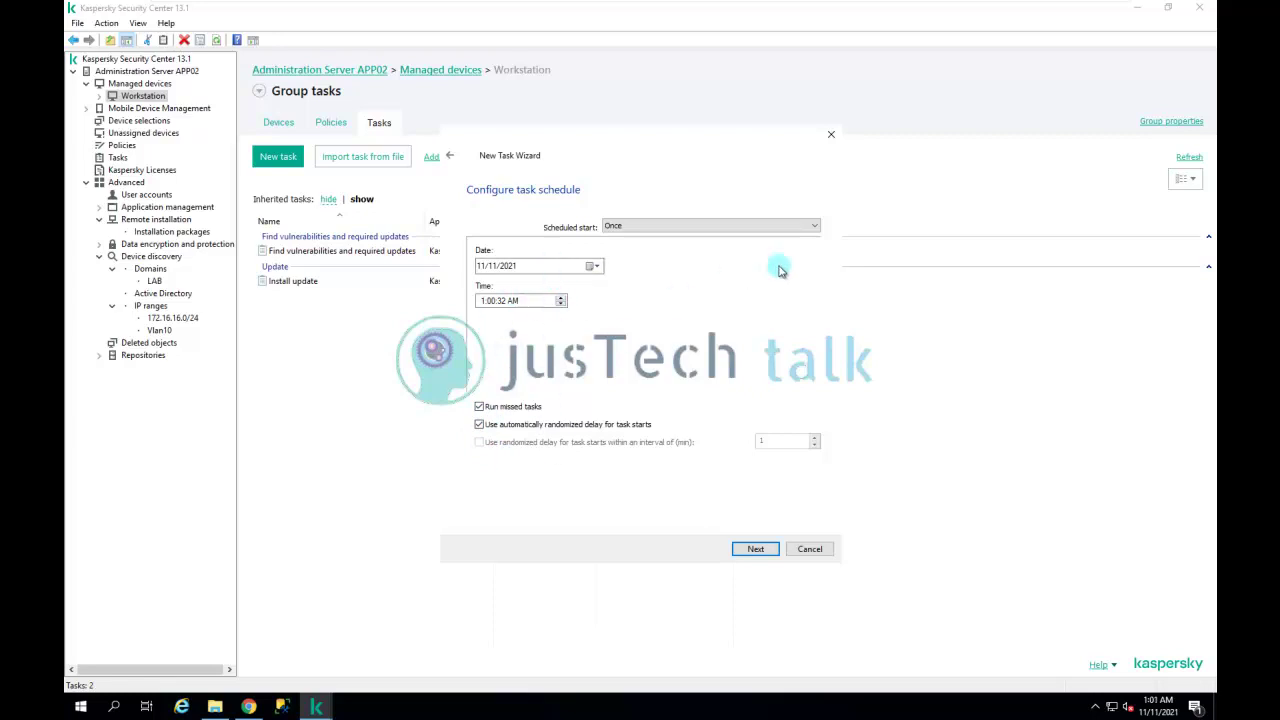
pyautogui.click(815, 226)
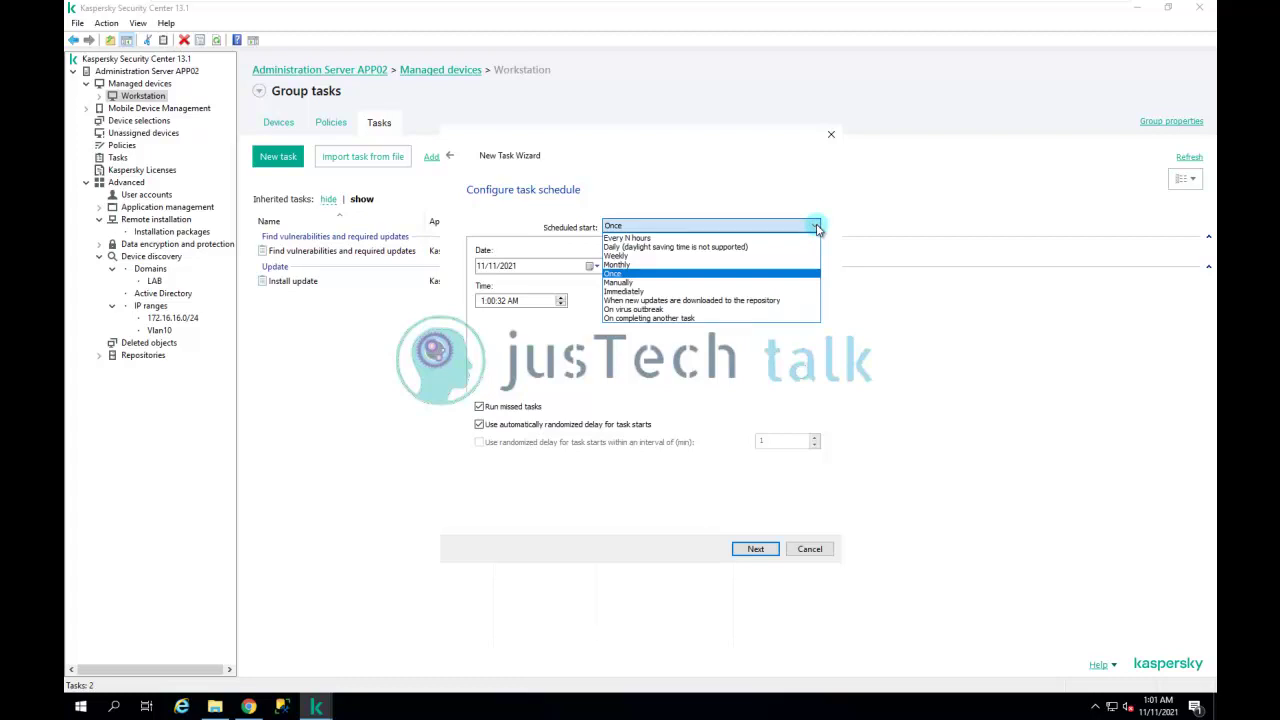
pyautogui.click(672, 381)
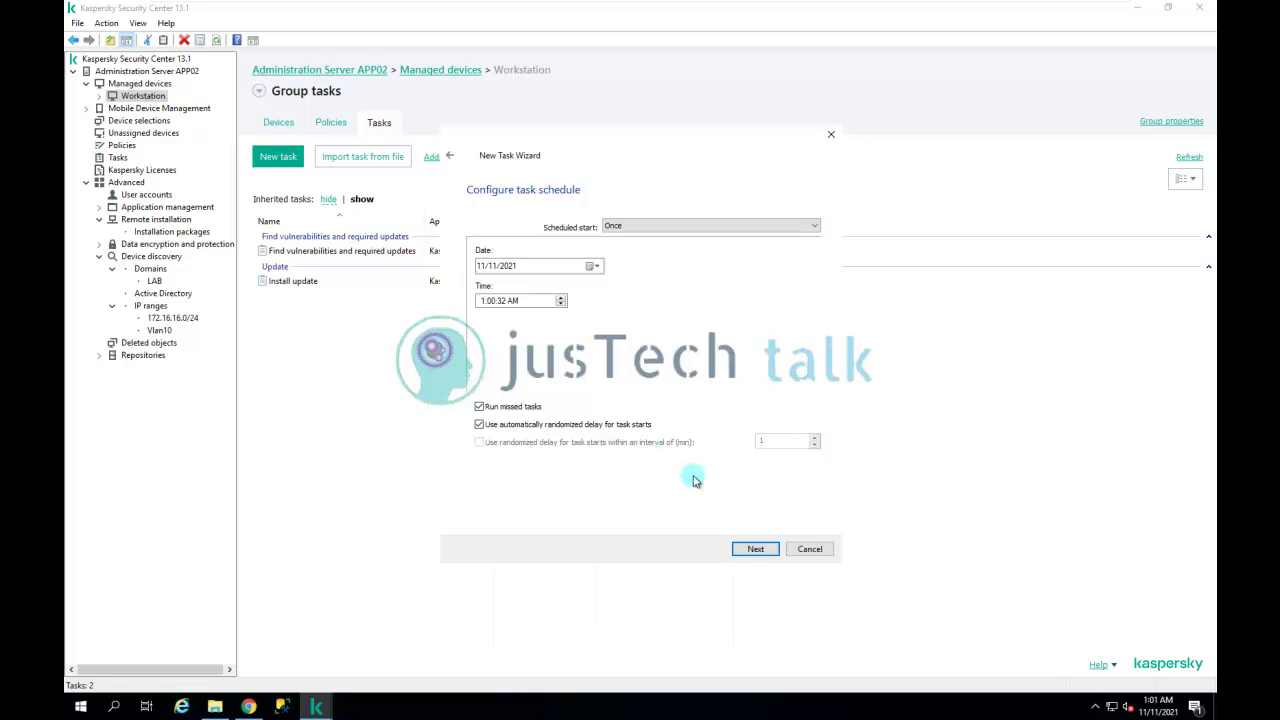
pyautogui.click(758, 550)
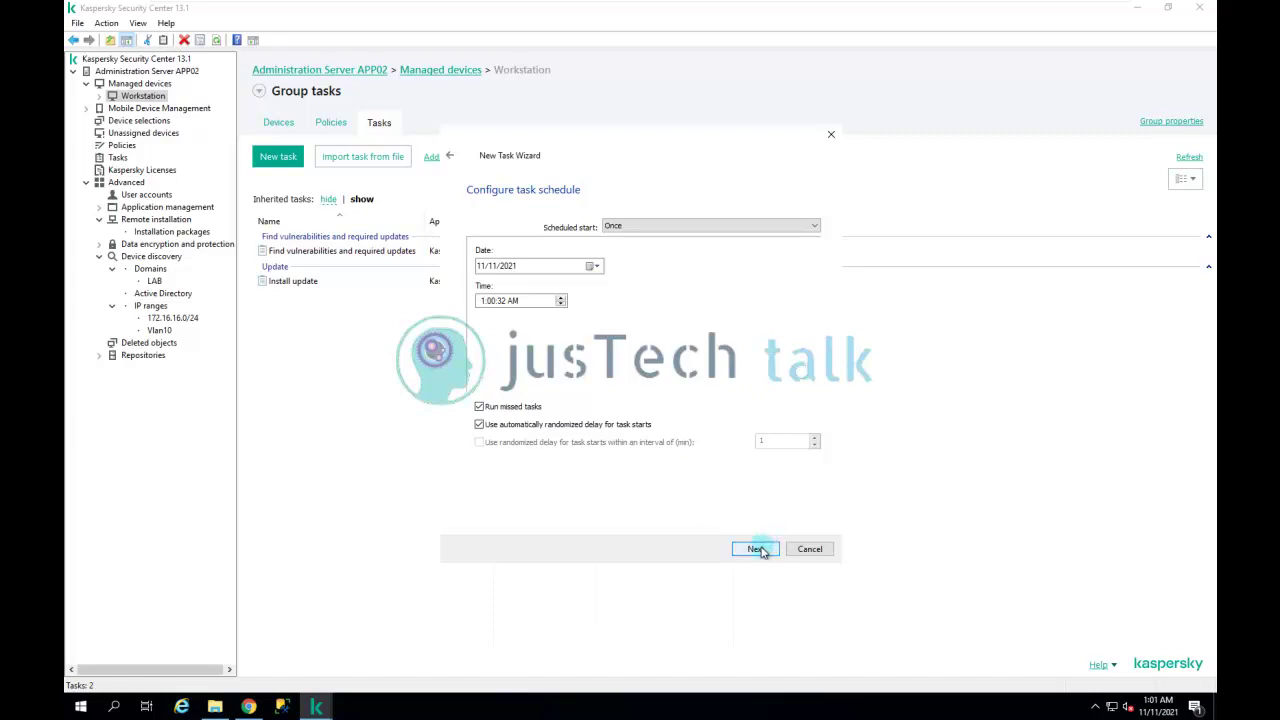
# Step: Name the task 'Install KES11.7 and KSA application remotely'
pyautogui.click(757, 549)
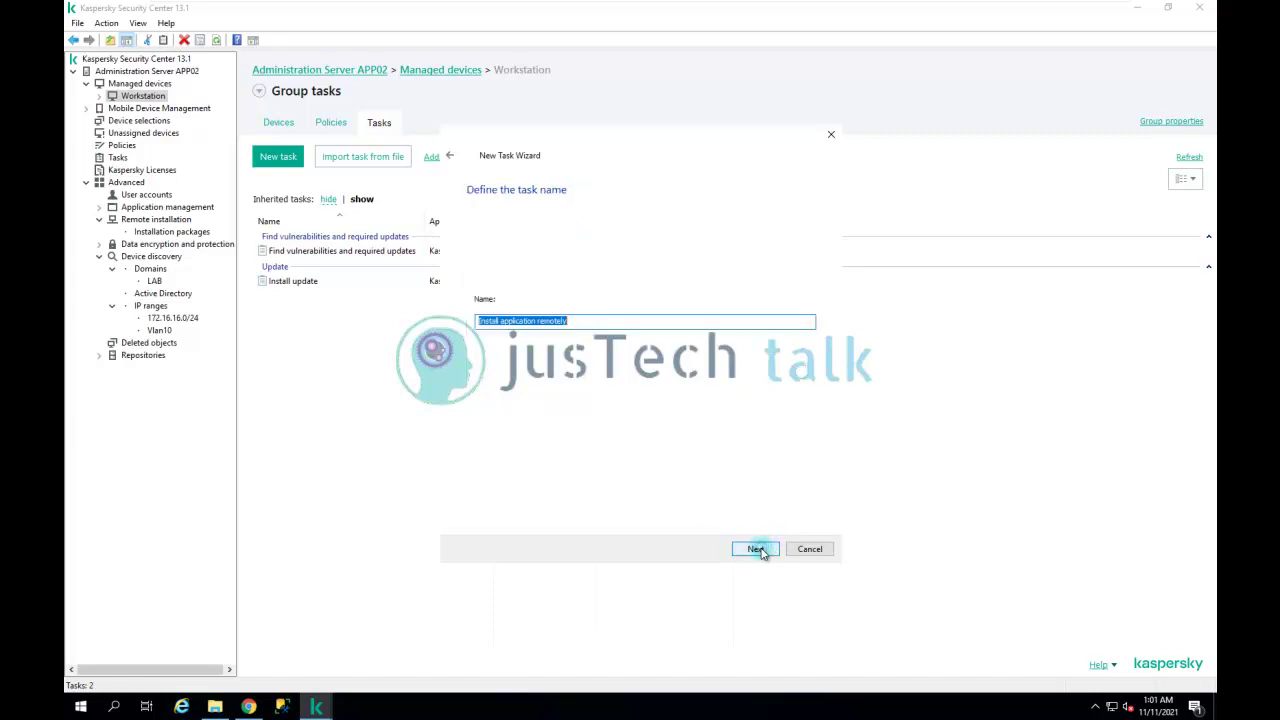
pyautogui.click(532, 321)
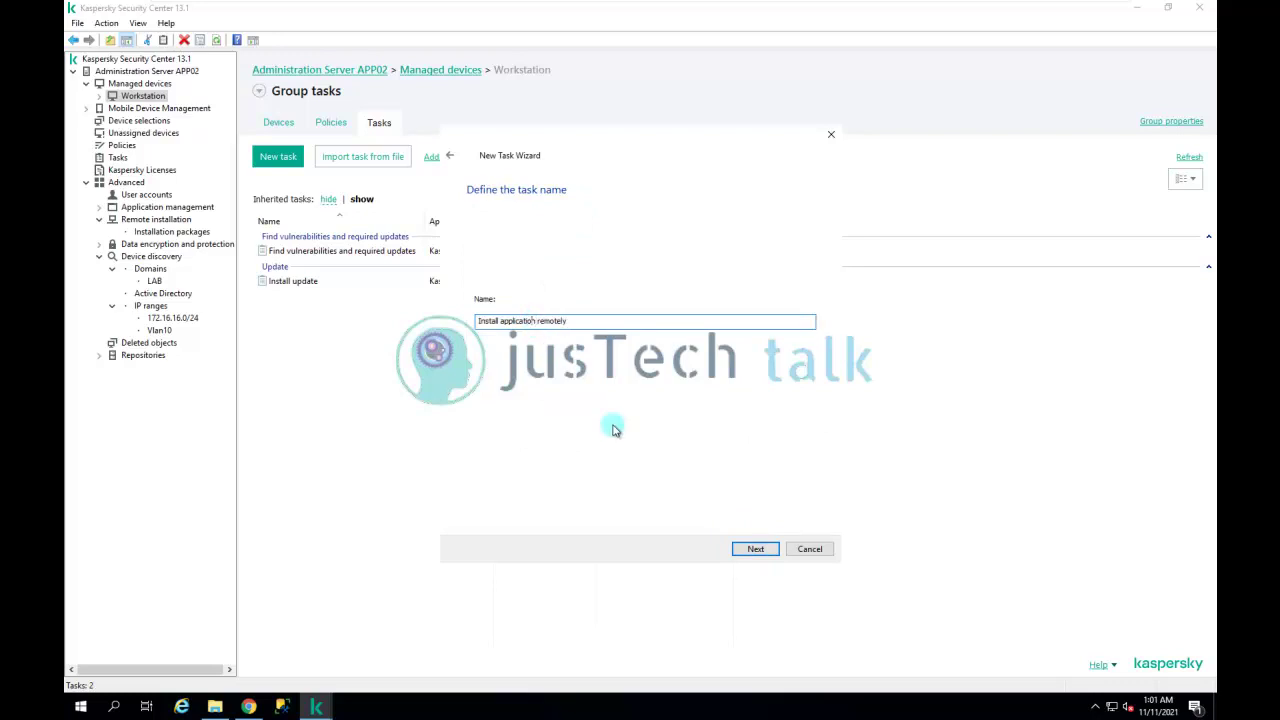
pyautogui.write('KES 11.7 and N')
pyautogui.press('BackSpace')
pyautogui.write('KSA')
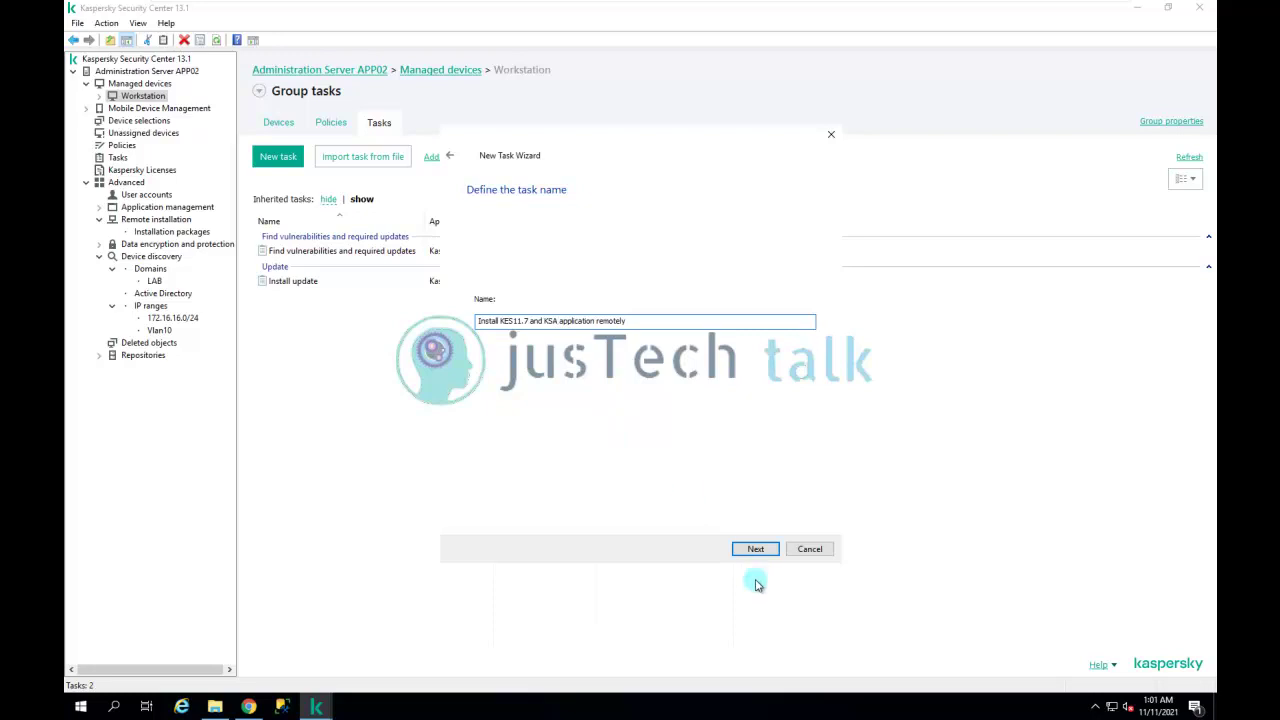
pyautogui.click(765, 550)
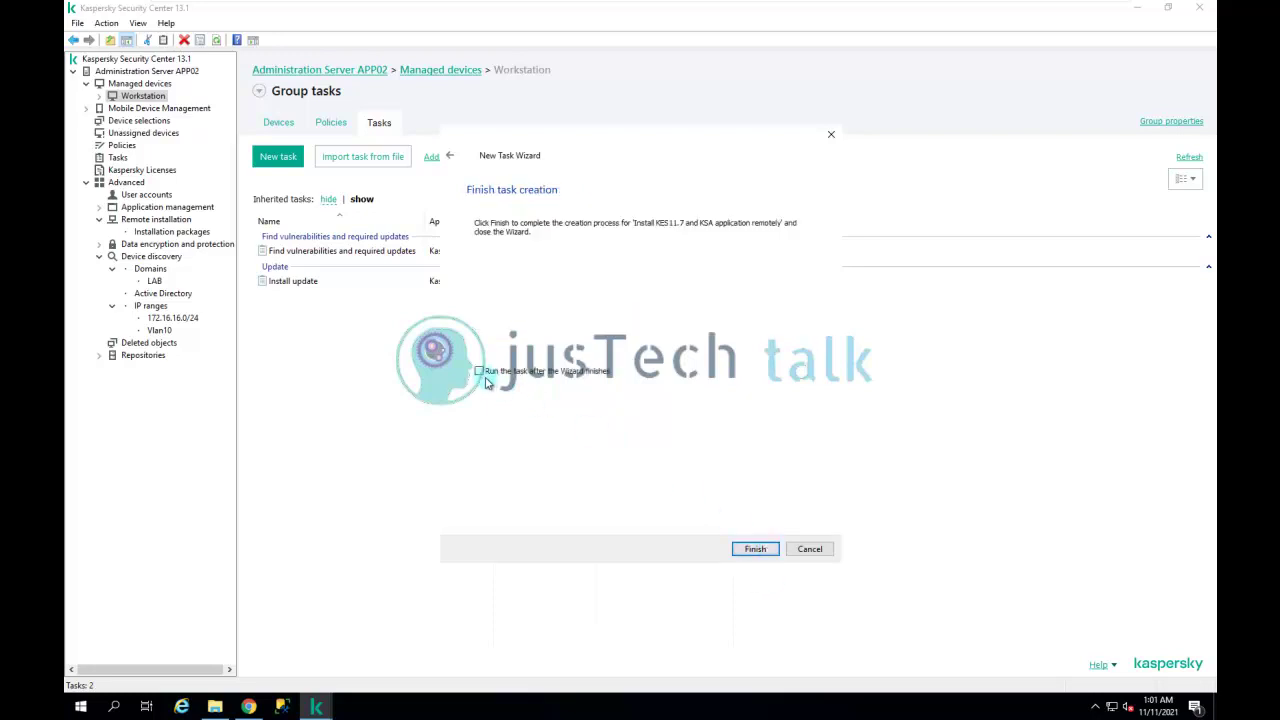
# Step: Tick 'Run the task after the Wizard finishes' on the Finish task creation page
pyautogui.click(479, 371)
# Step: Finish the New Task Wizard and dismiss the 'Failed to start the task' already-running error
pyautogui.click(757, 551)
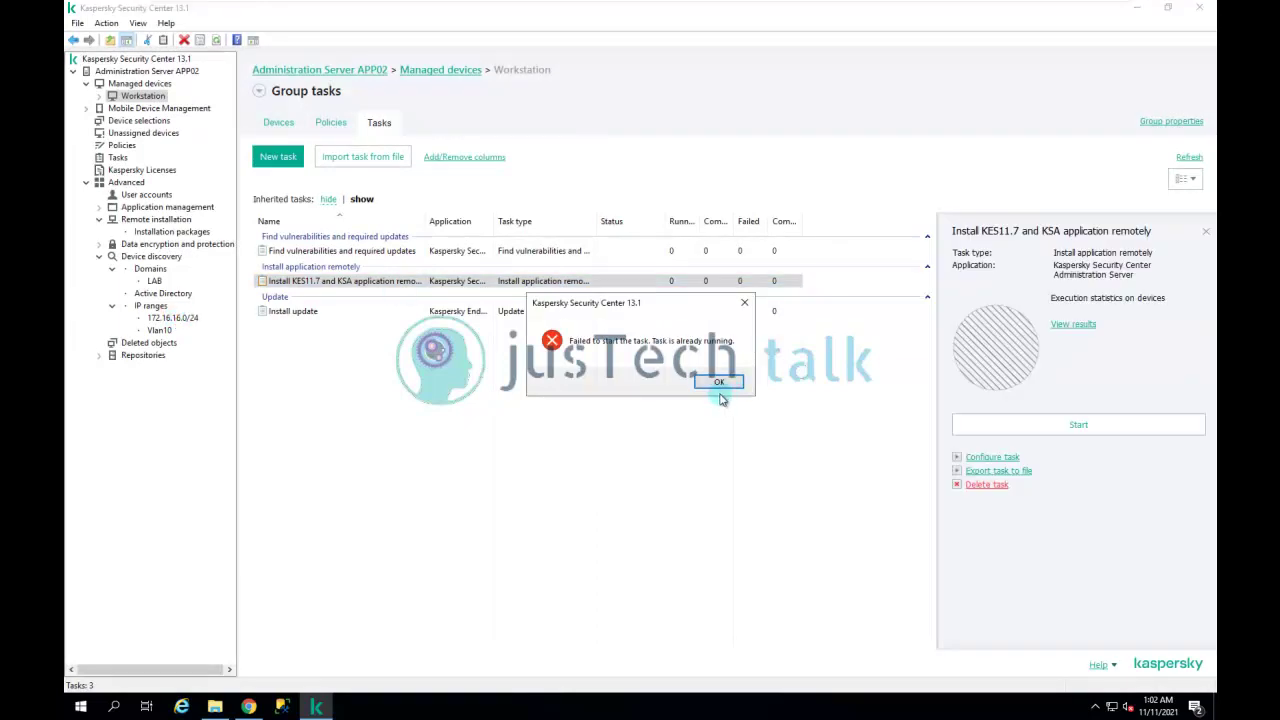
pyautogui.click(719, 383)
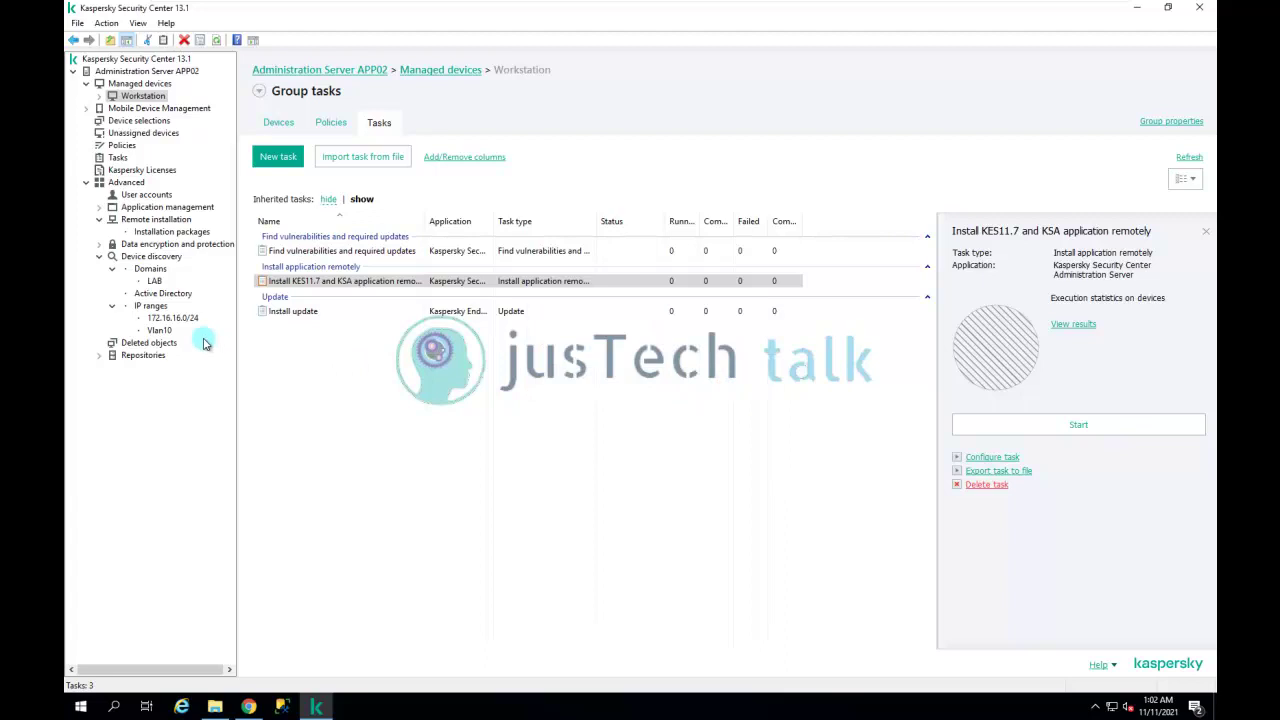
# Step: Move LTP01 from the 172.16.16.0/24 range into Managed devices > Workstation, then view Workstation's tasks
pyautogui.click(175, 318)
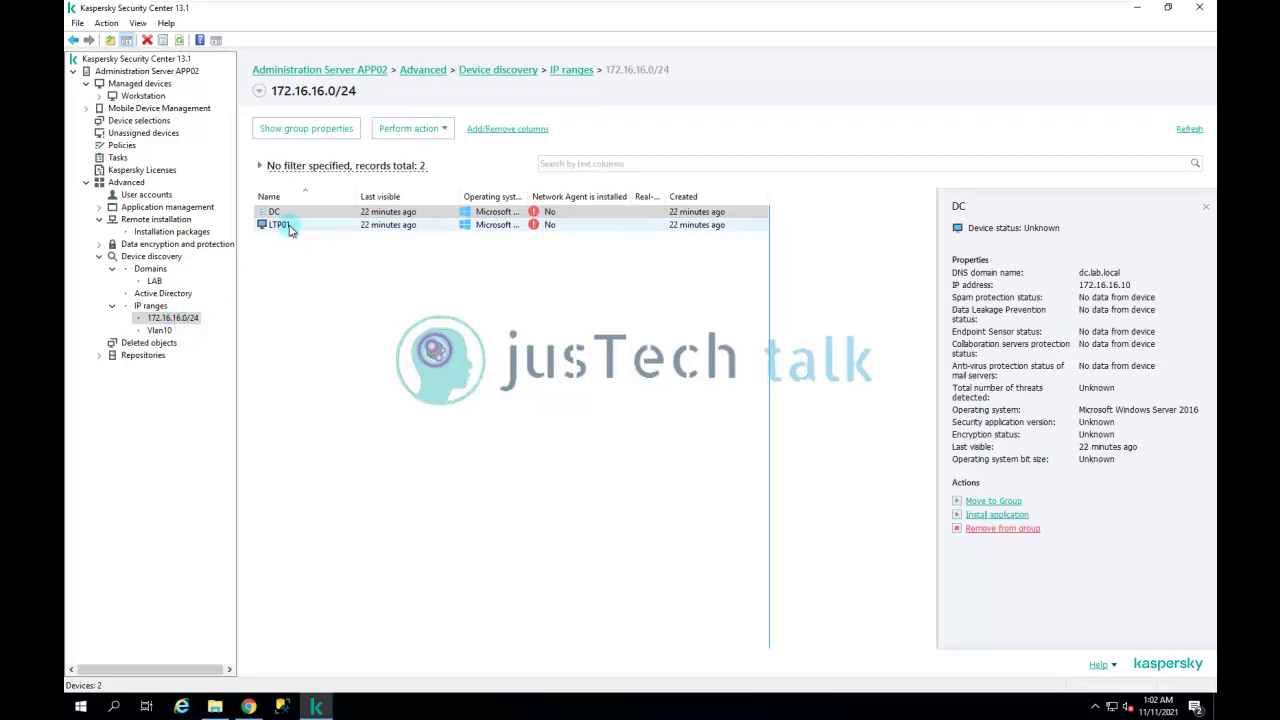
pyautogui.rightClick(289, 229)
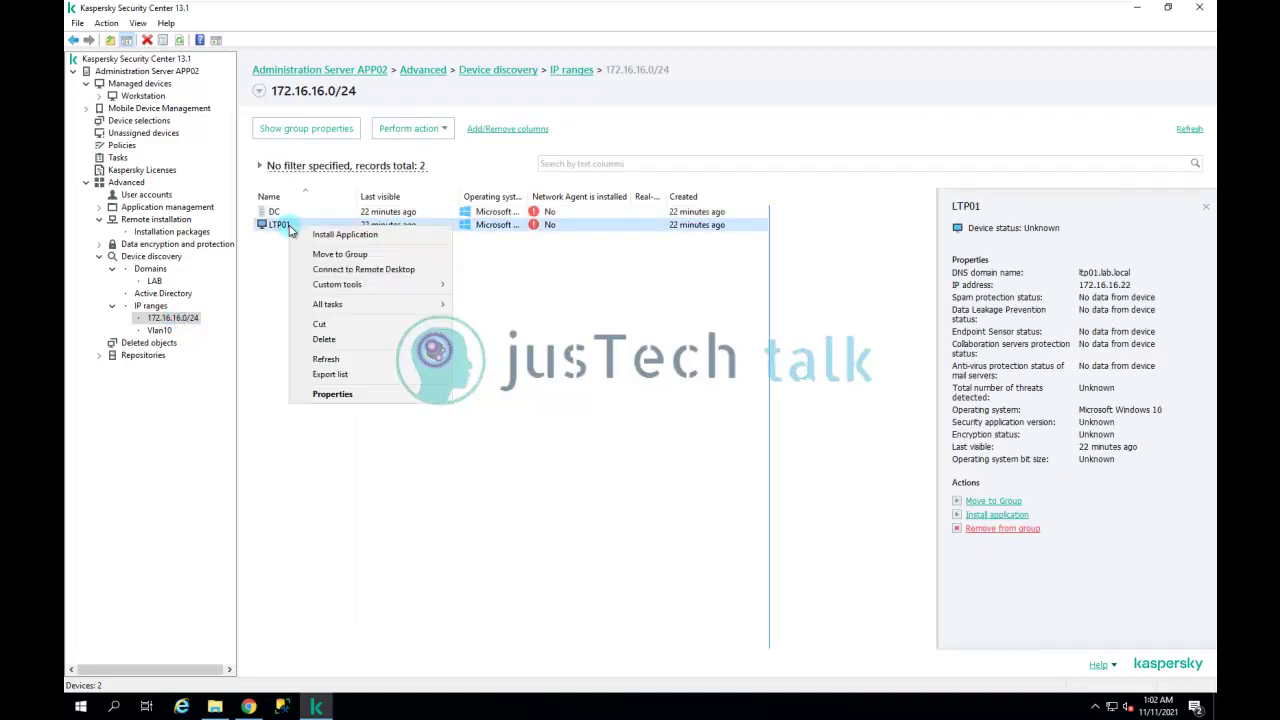
pyautogui.click(419, 255)
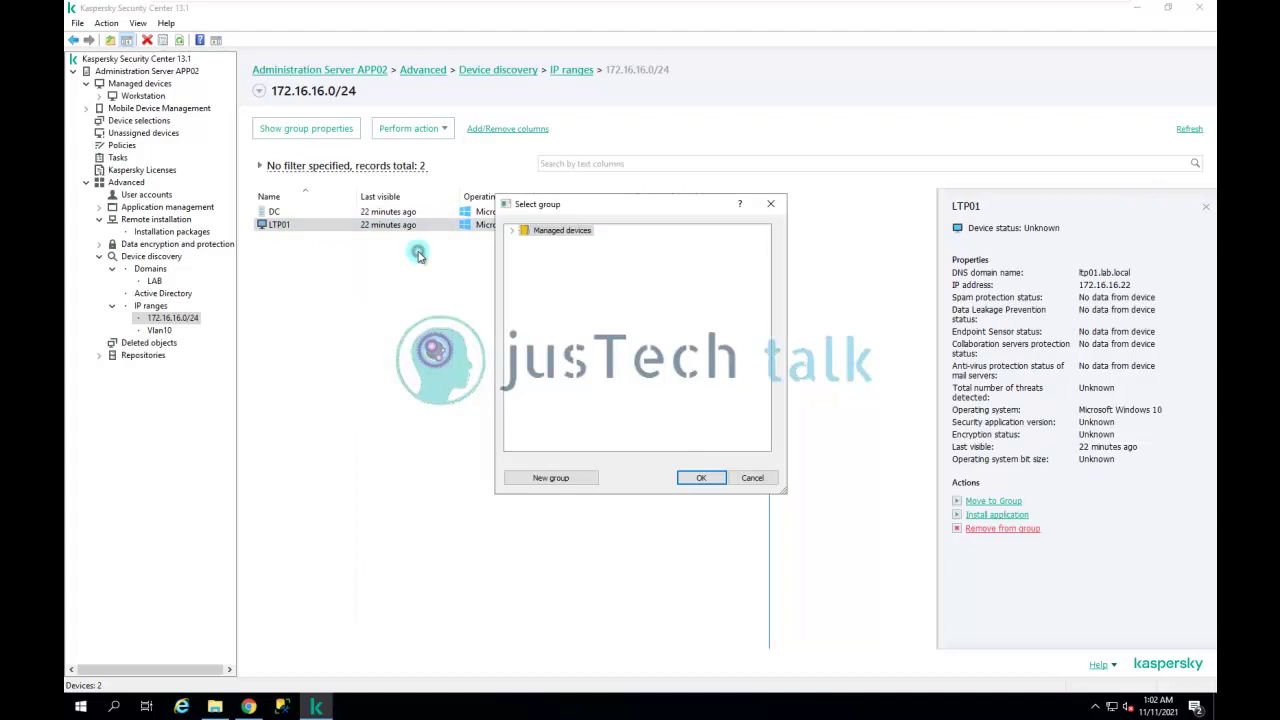
pyautogui.click(513, 233)
pyautogui.click(564, 241)
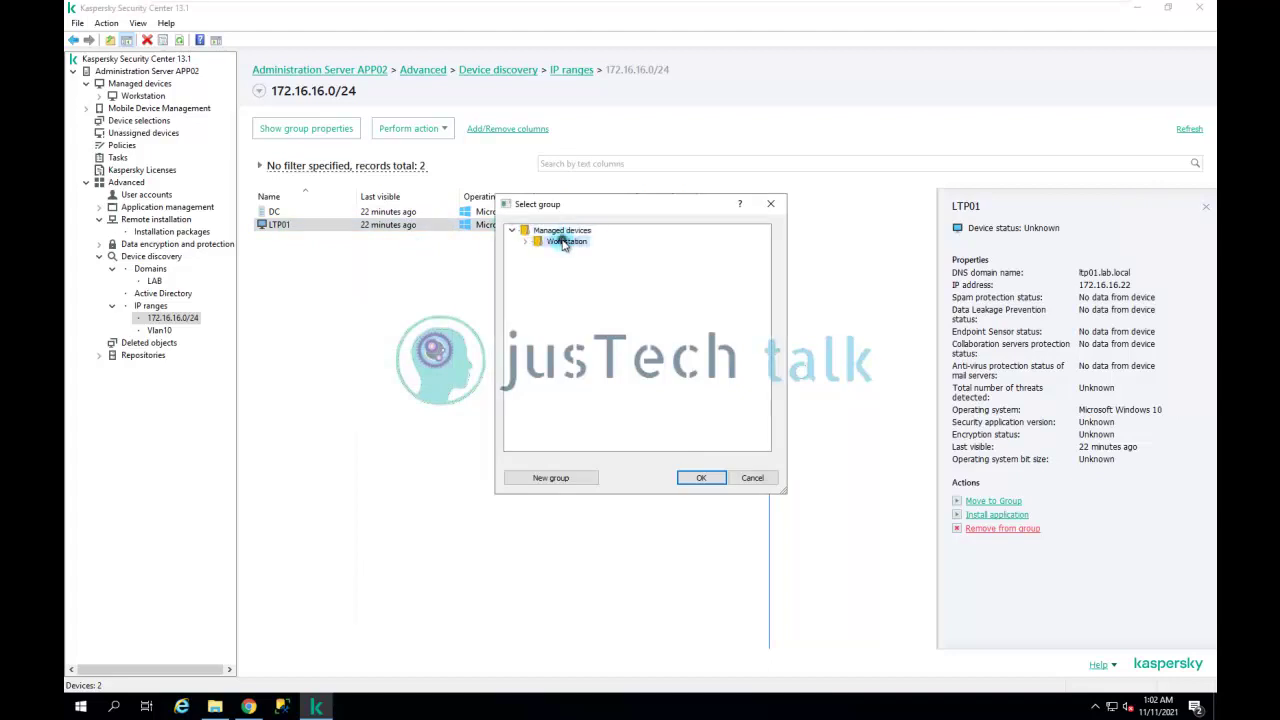
pyautogui.click(713, 482)
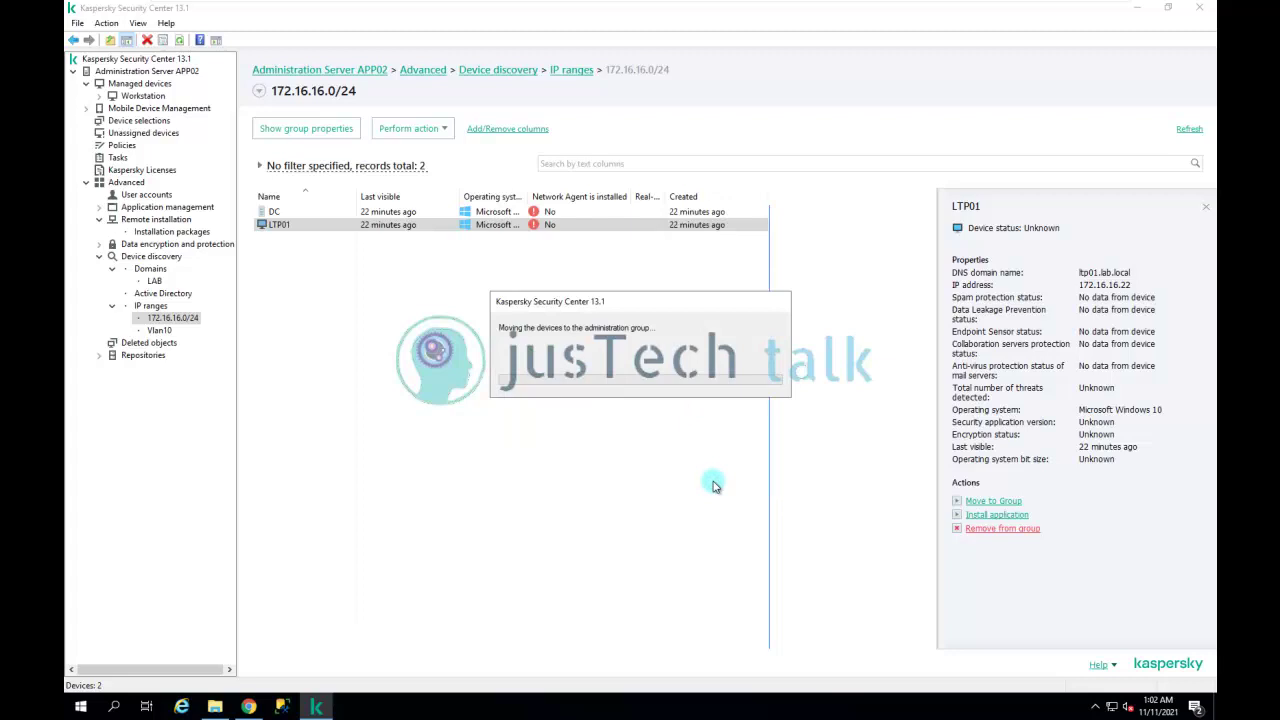
pyautogui.click(146, 96)
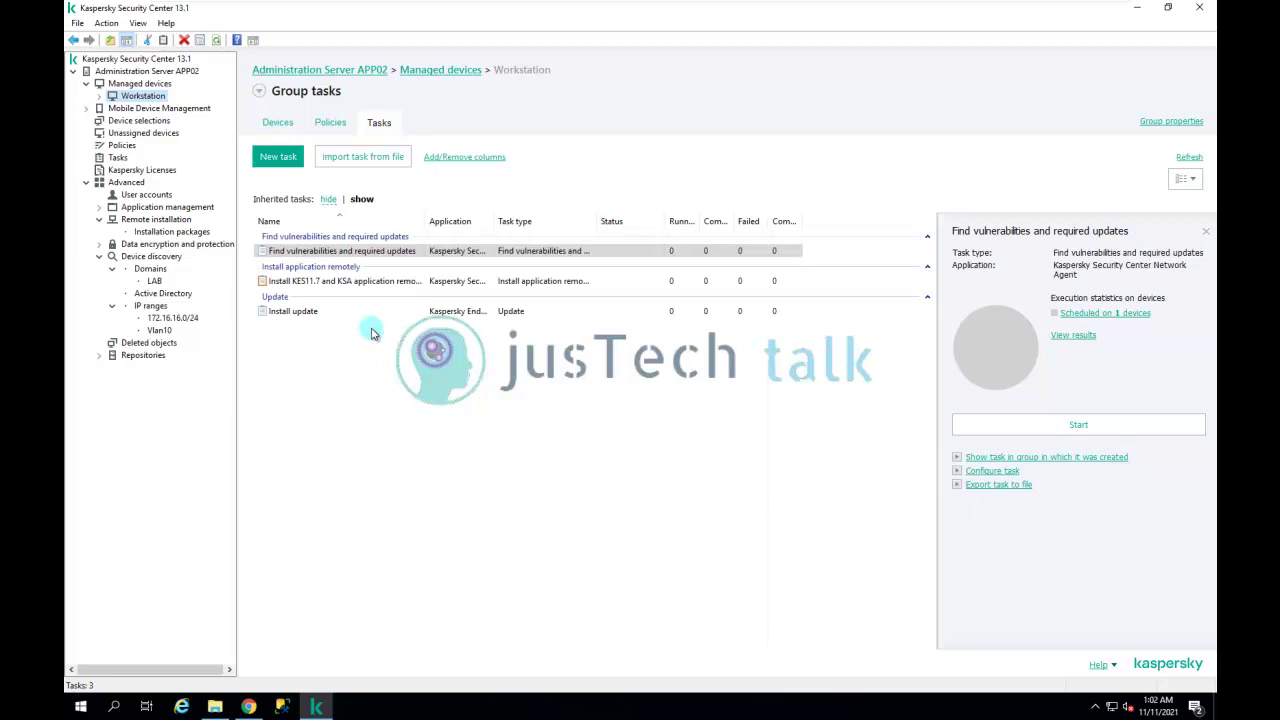
# Step: Check the Install KES11.7 and KSA task's scheduled device and refresh its results to 24%
pyautogui.click(316, 285)
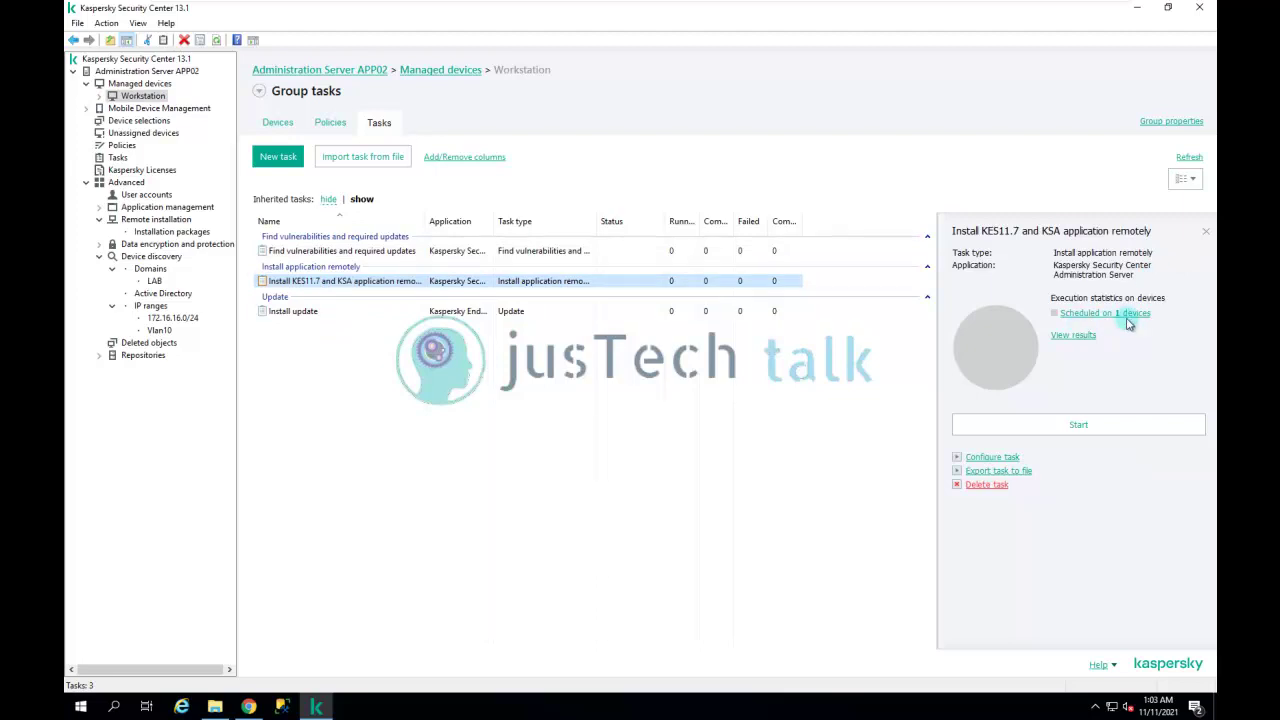
pyautogui.click(1089, 314)
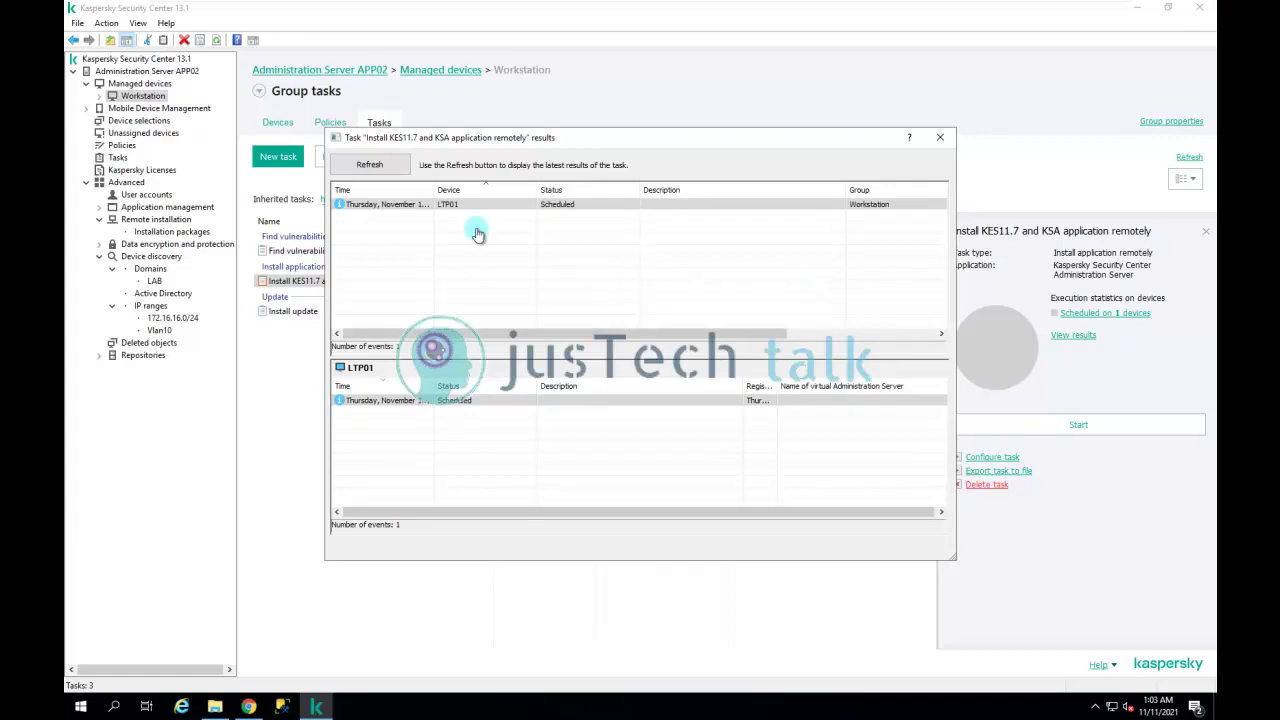
pyautogui.click(383, 165)
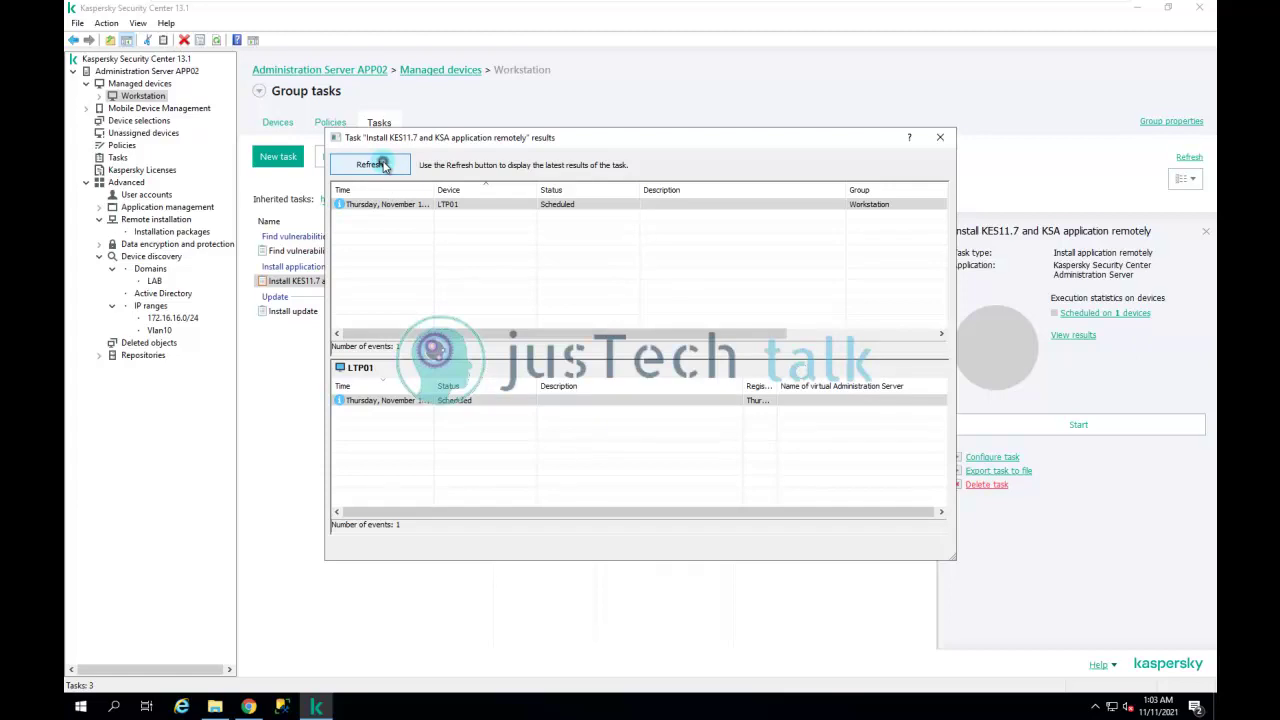
pyautogui.click(949, 143)
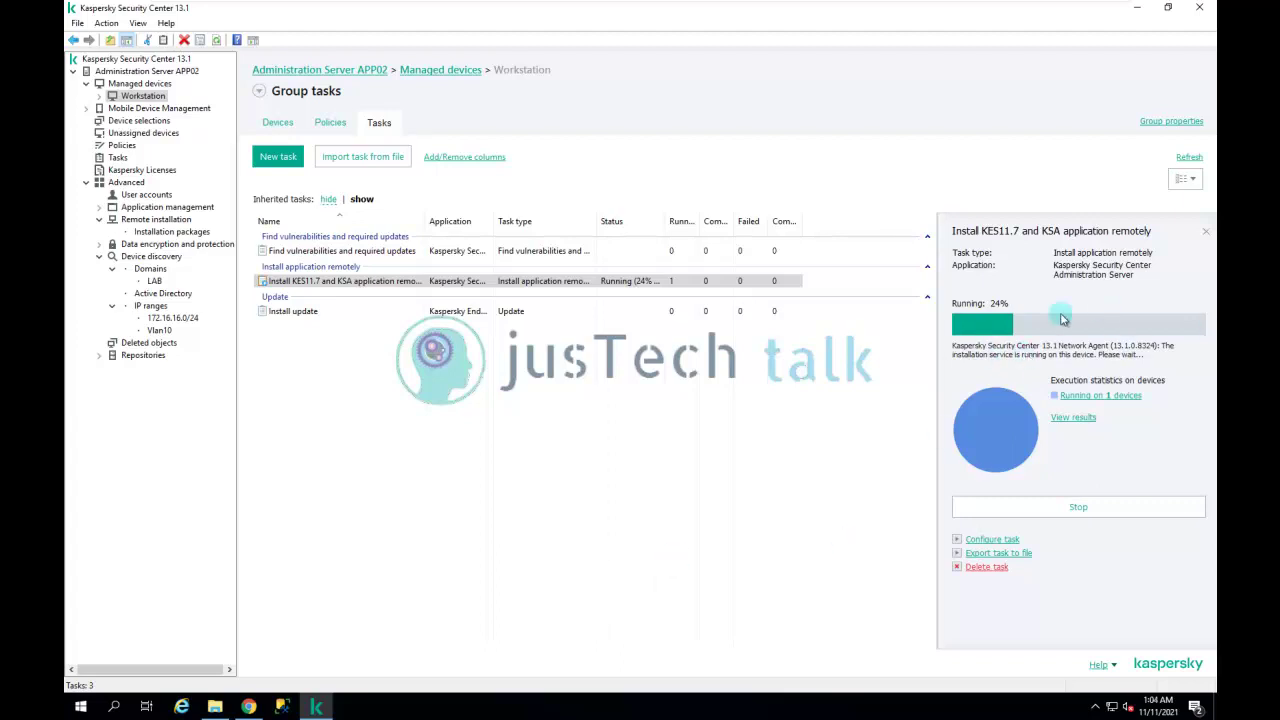
# Step: Widen the Description column in the install task results to read LTP01's full progress entries
pyautogui.click(1076, 419)
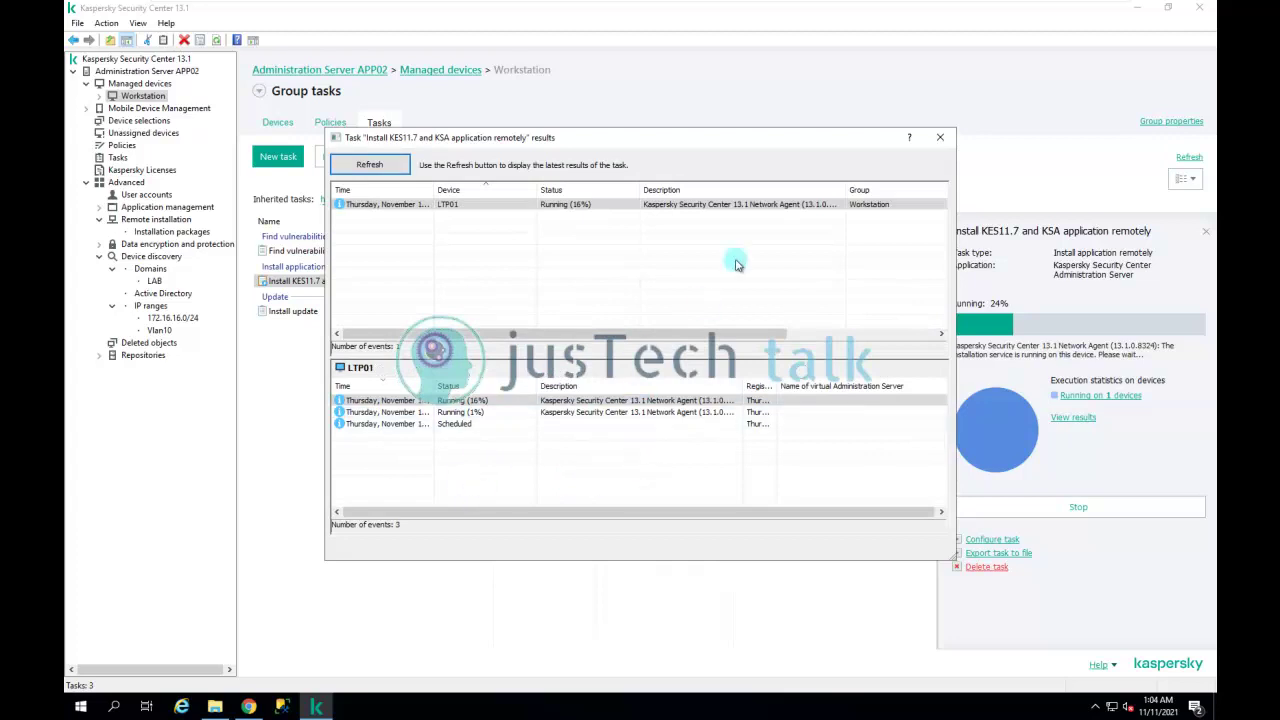
pyautogui.moveTo(846, 189); pyautogui.dragTo(924, 190)
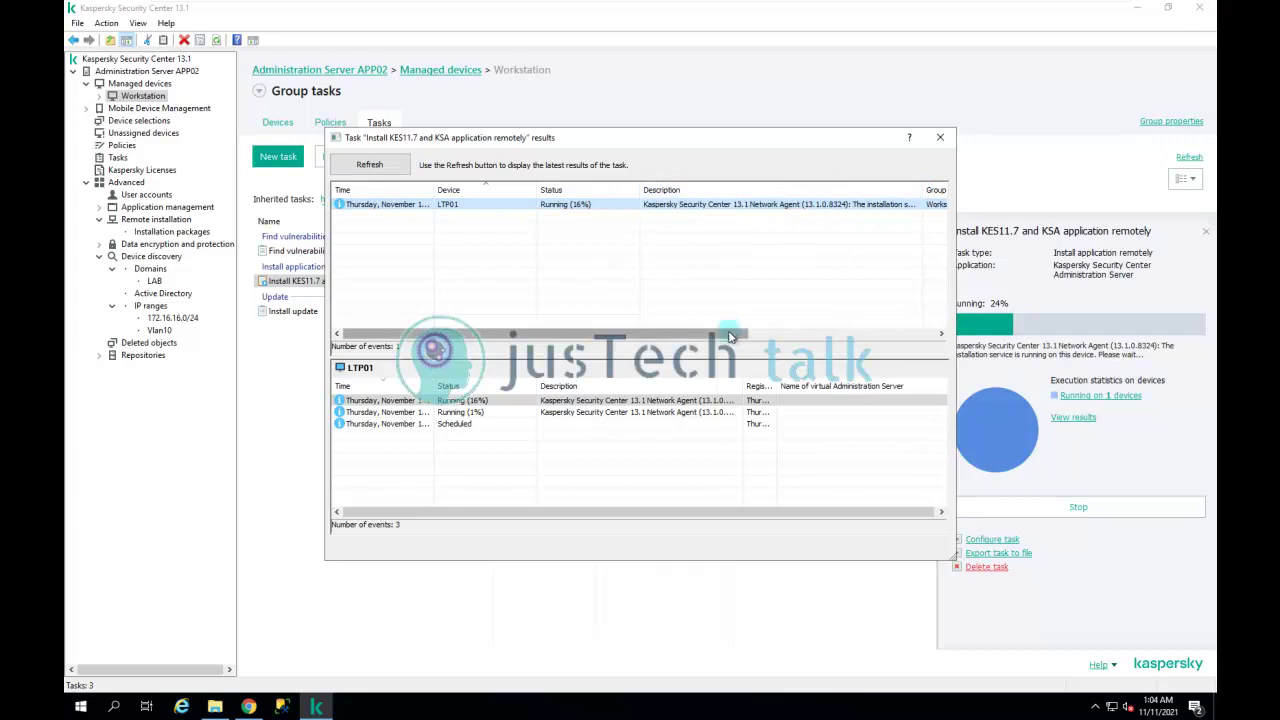
pyautogui.moveTo(732, 335); pyautogui.dragTo(810, 338)
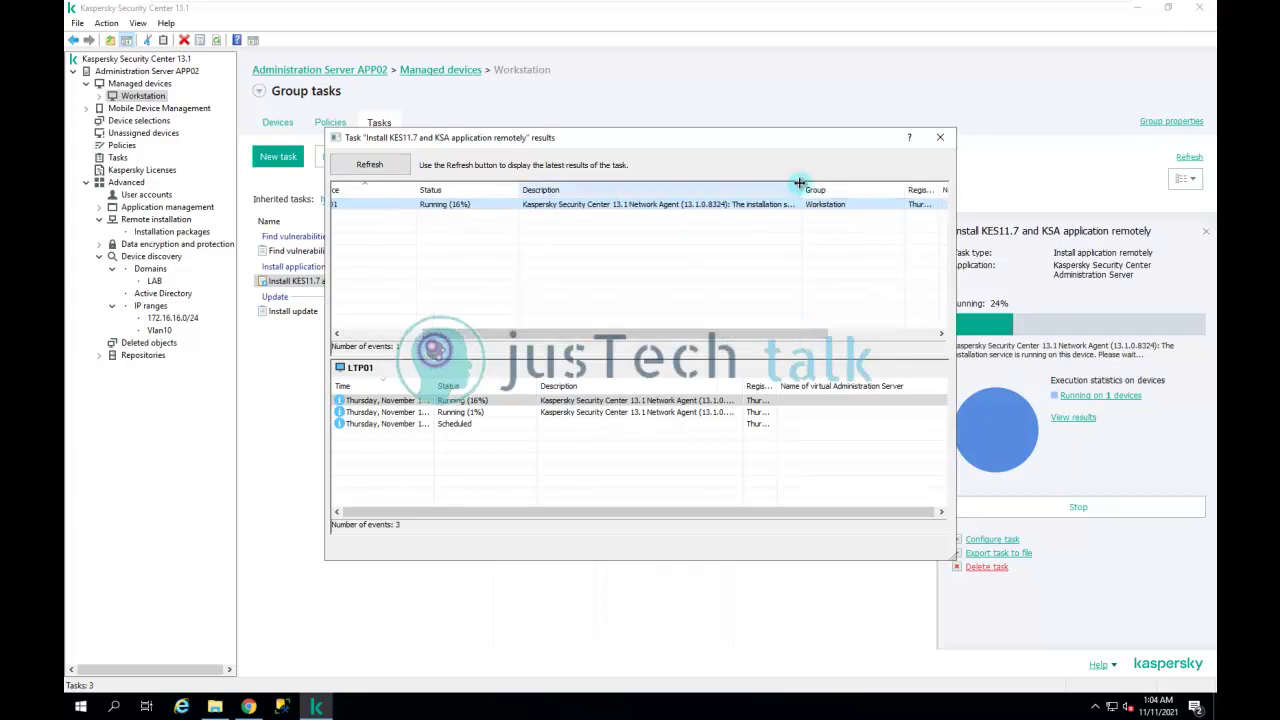
pyautogui.moveTo(802, 188); pyautogui.dragTo(918, 188)
pyautogui.moveTo(758, 338); pyautogui.dragTo(892, 337)
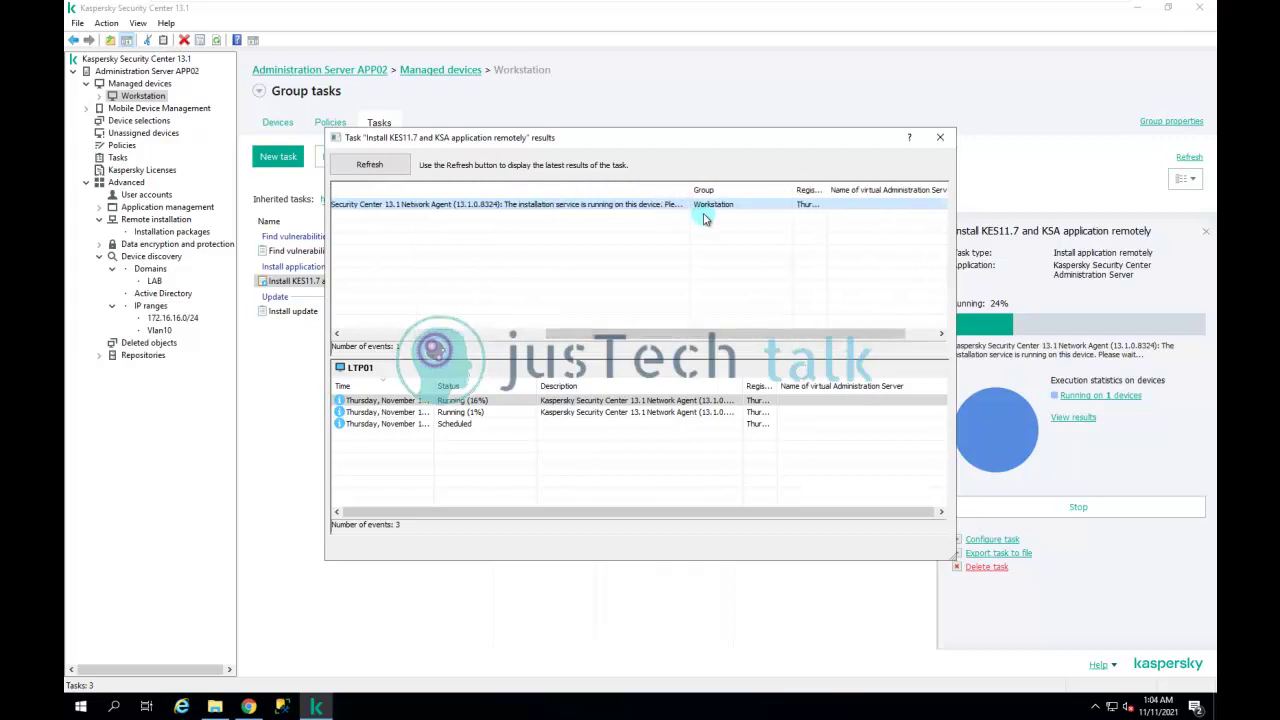
pyautogui.moveTo(692, 187); pyautogui.dragTo(458, 208)
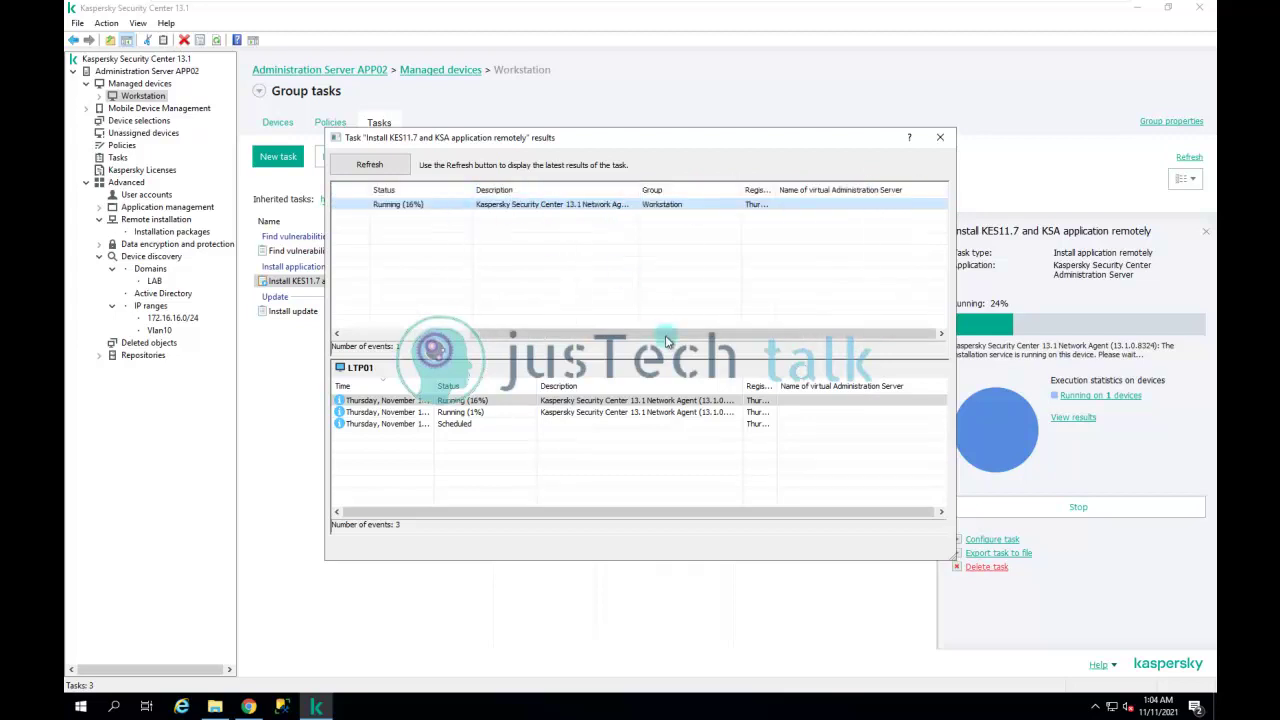
pyautogui.moveTo(665, 338); pyautogui.dragTo(410, 342)
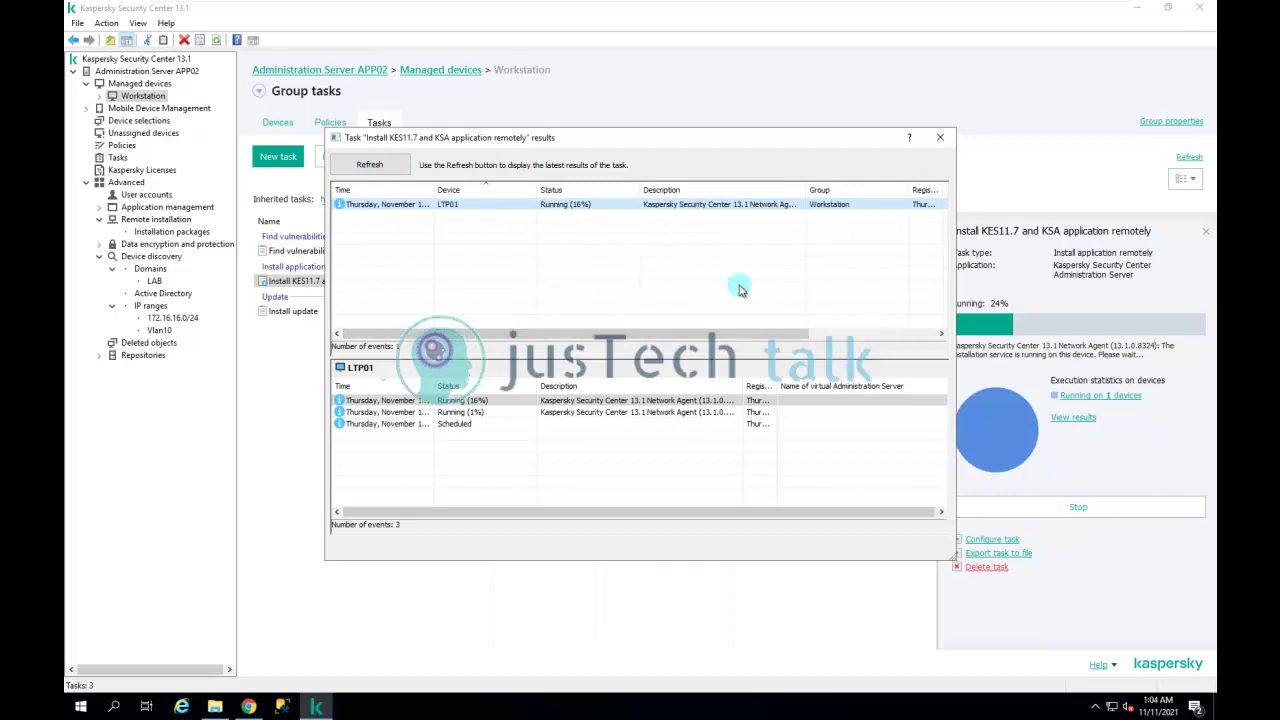
pyautogui.click(938, 140)
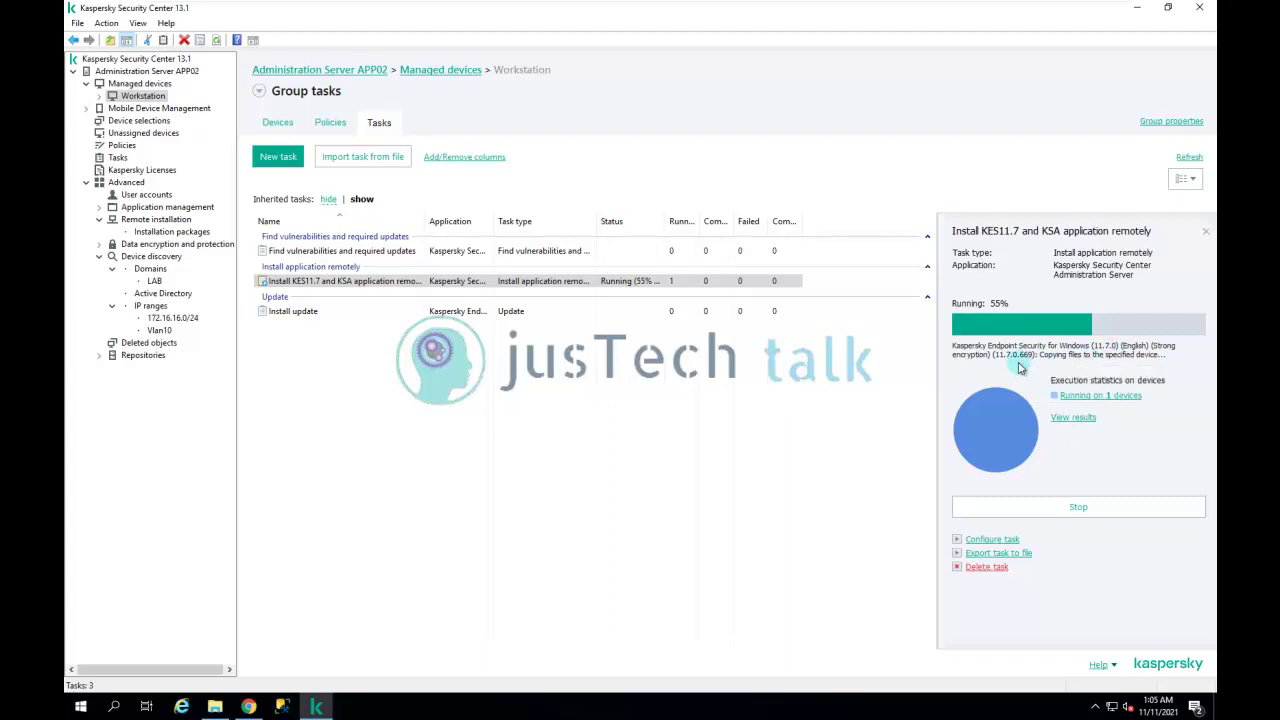
# Step: Reopen and refresh the install task results to see progress reach 69%
pyautogui.click(1073, 418)
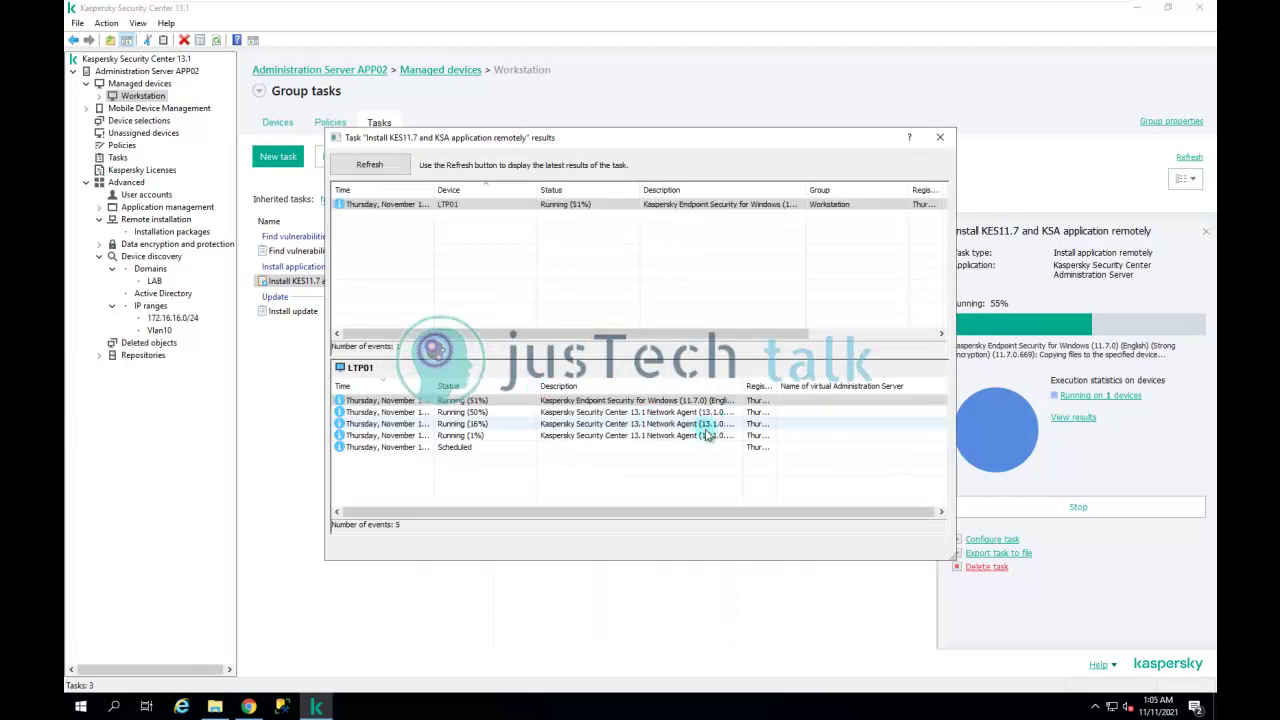
pyautogui.moveTo(748, 390)
pyautogui.mouseDown()
pyautogui.moveTo(884, 388)
pyautogui.moveTo(764, 389)
pyautogui.mouseUp()
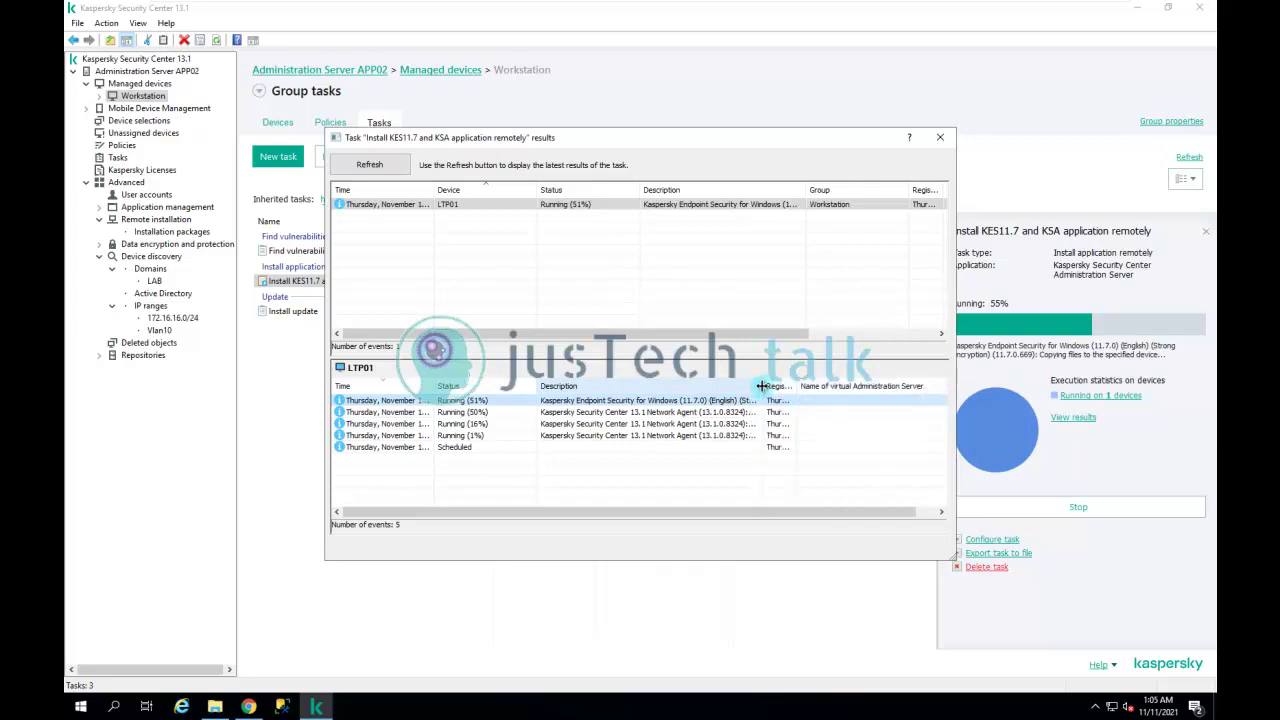
pyautogui.click(369, 164)
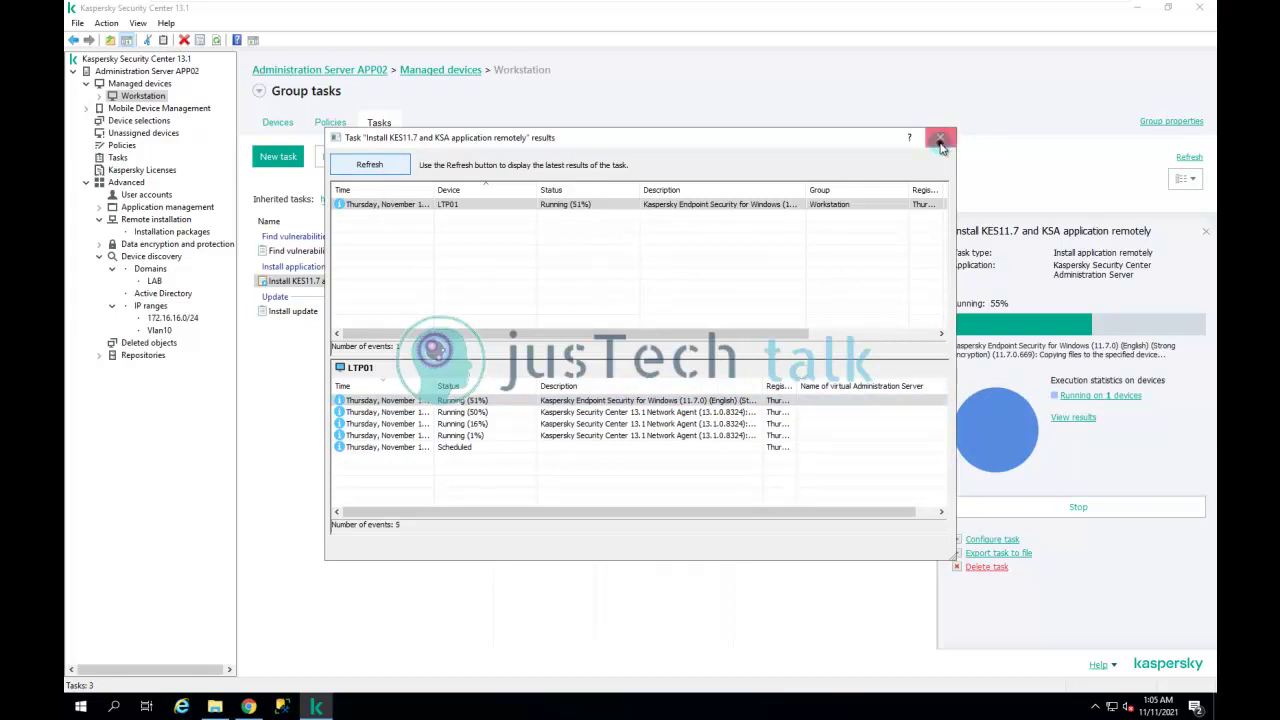
pyautogui.click(940, 140)
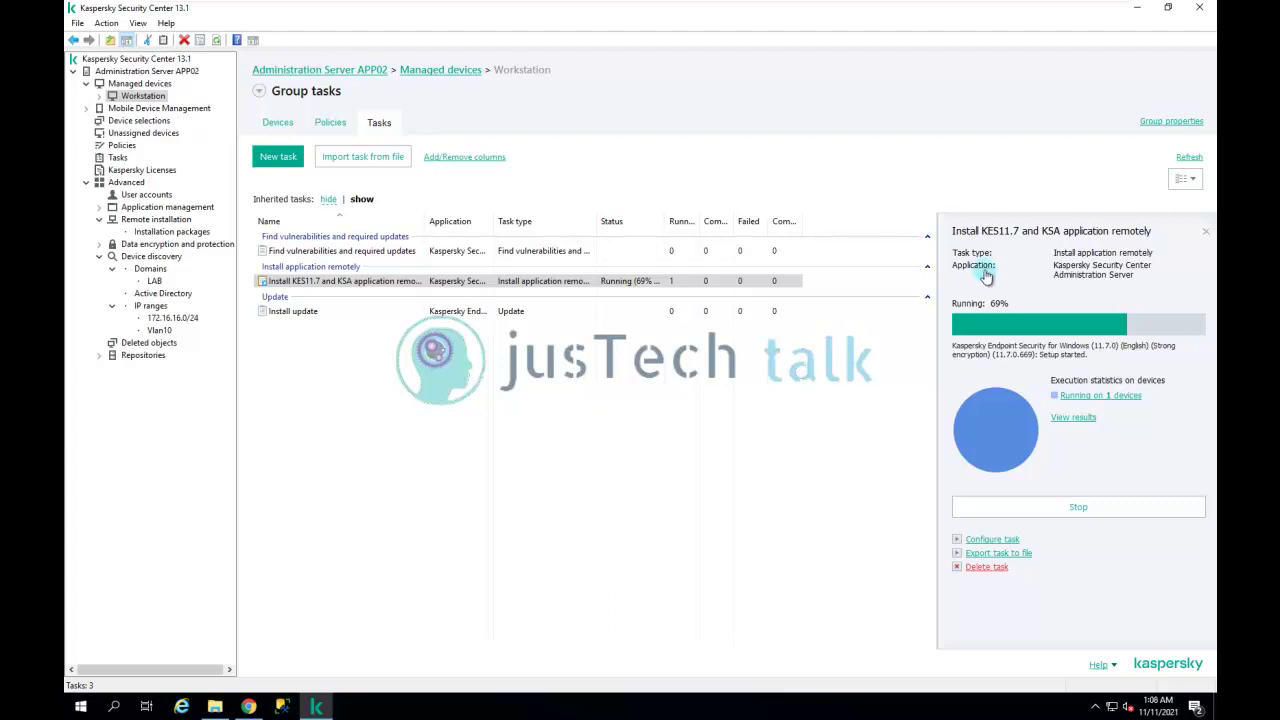
# Step: Switch to the LTP01 virtual machine and sign in with the administrator password
pyautogui.moveTo(555, 5)
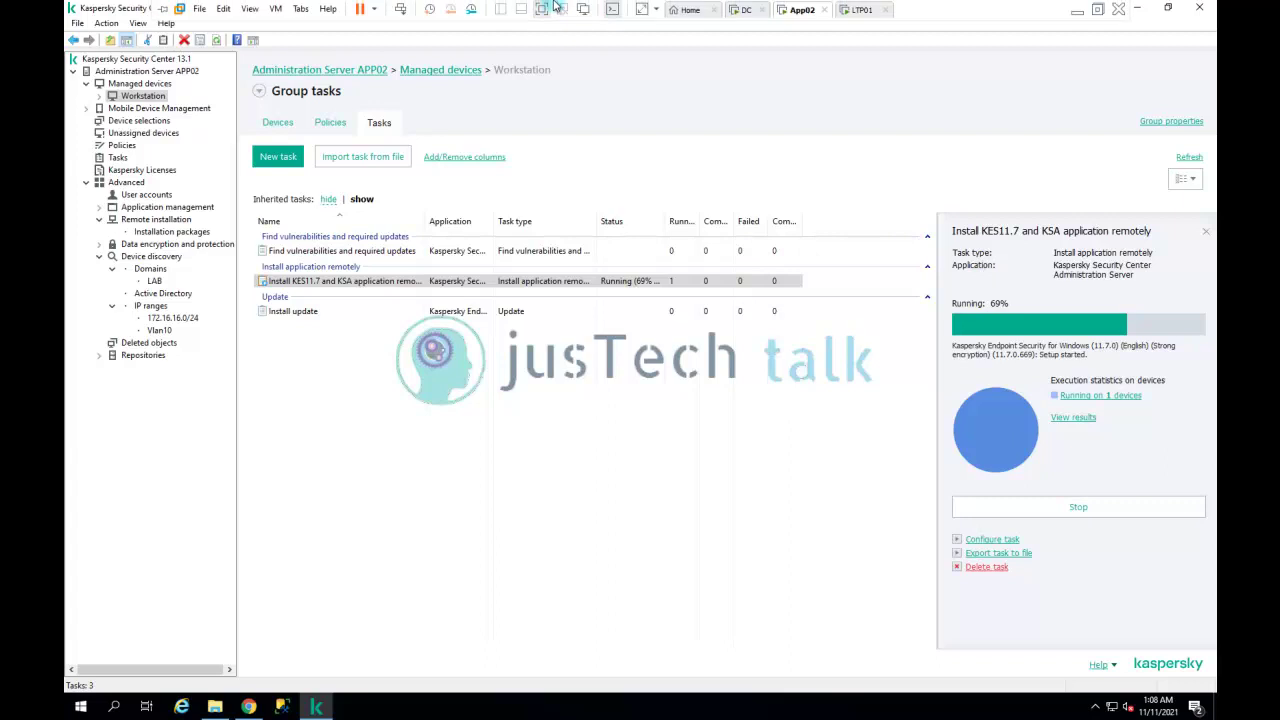
pyautogui.click(862, 10)
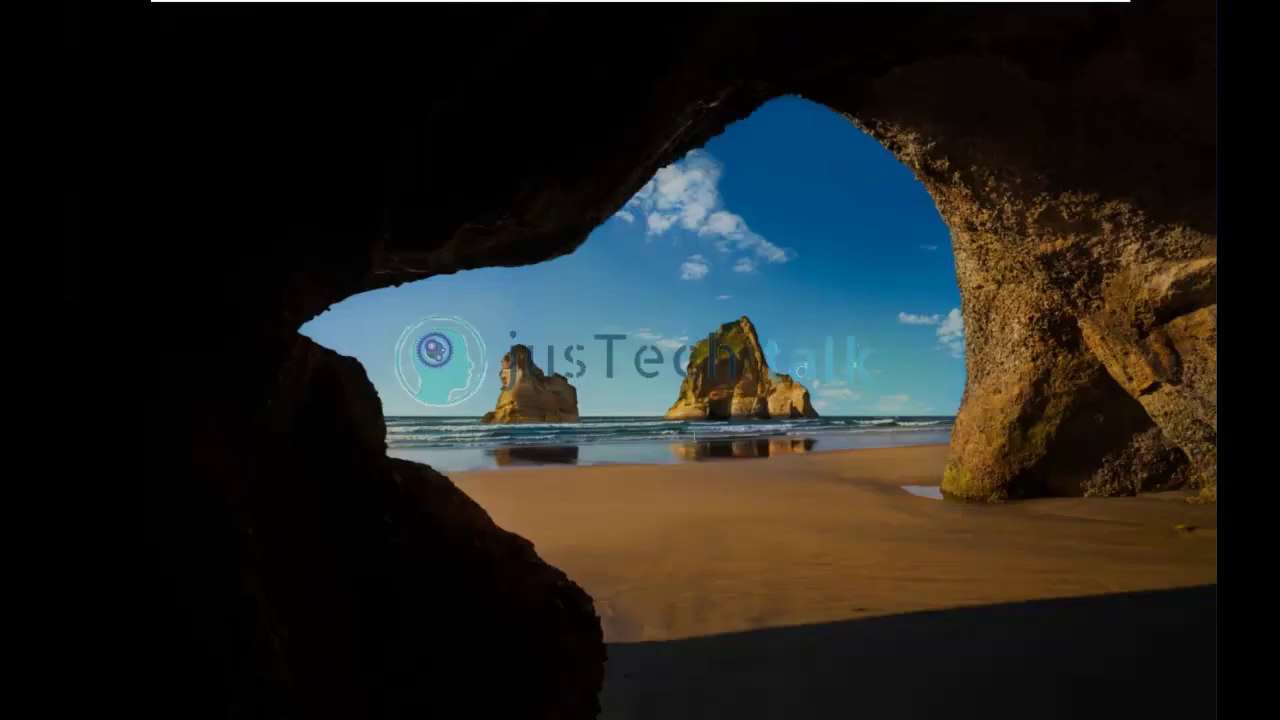
pyautogui.click(694, 436)
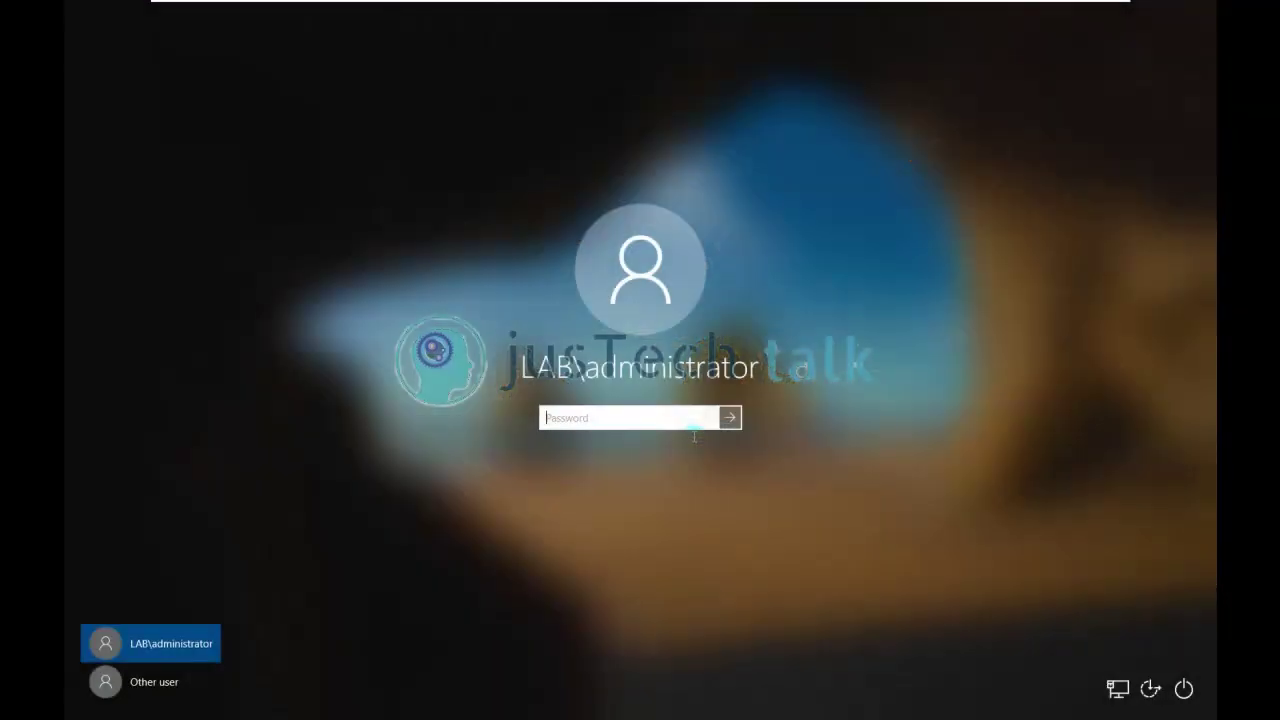
pyautogui.write('*********')
pyautogui.press('Return')
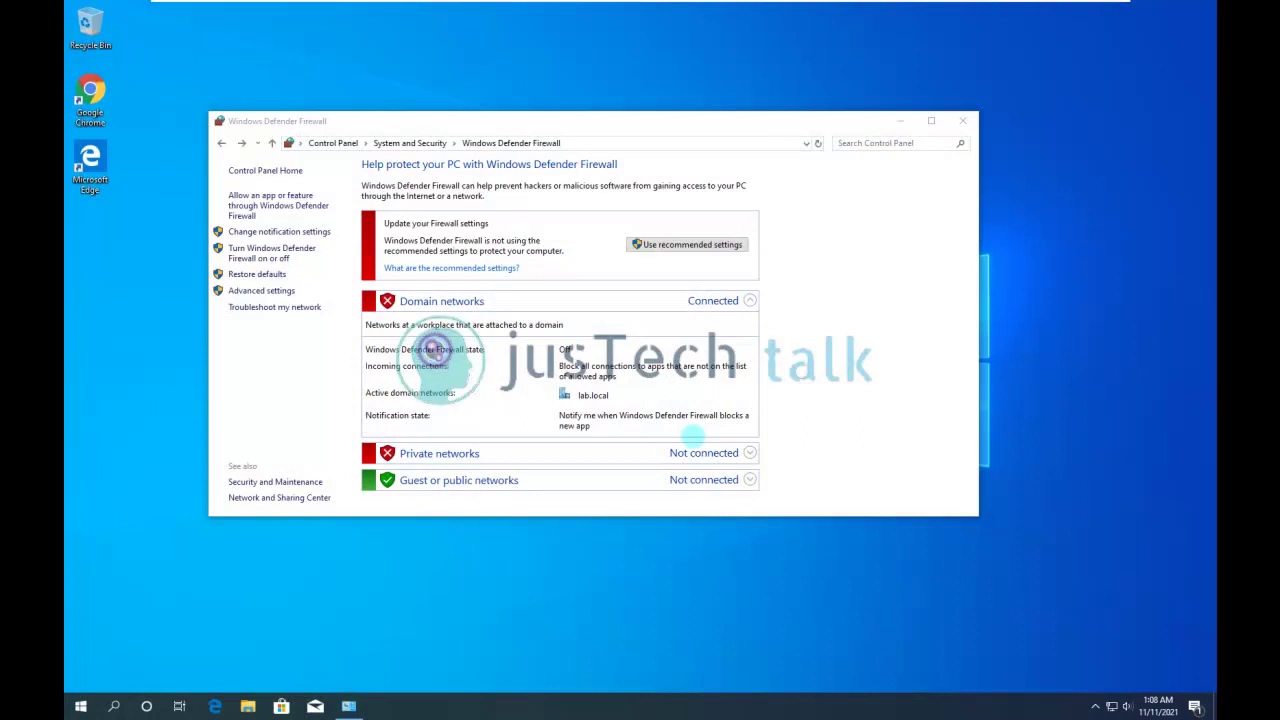
# Step: Open Programs and Features to confirm Kaspersky Security Center Network Agent 13.1.0.8324 is installed
pyautogui.click(317, 146)
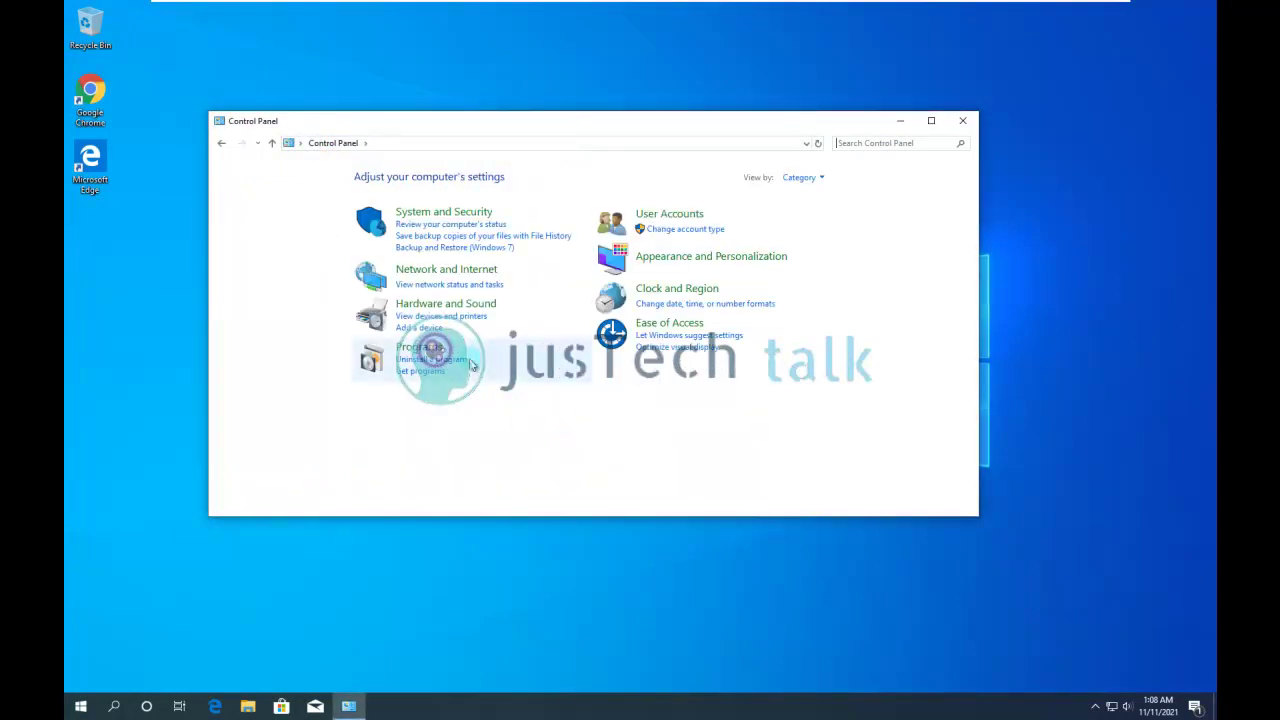
pyautogui.click(446, 359)
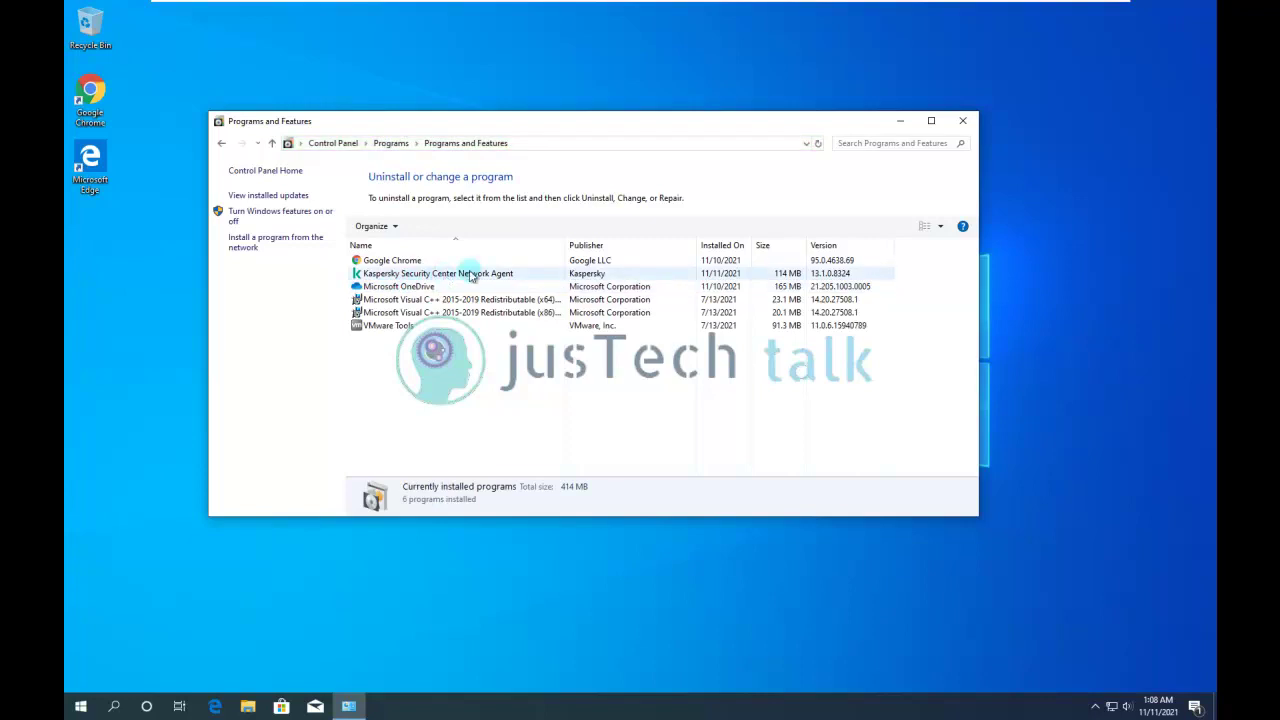
pyautogui.rightClick(728, 712)
pyautogui.click(757, 641)
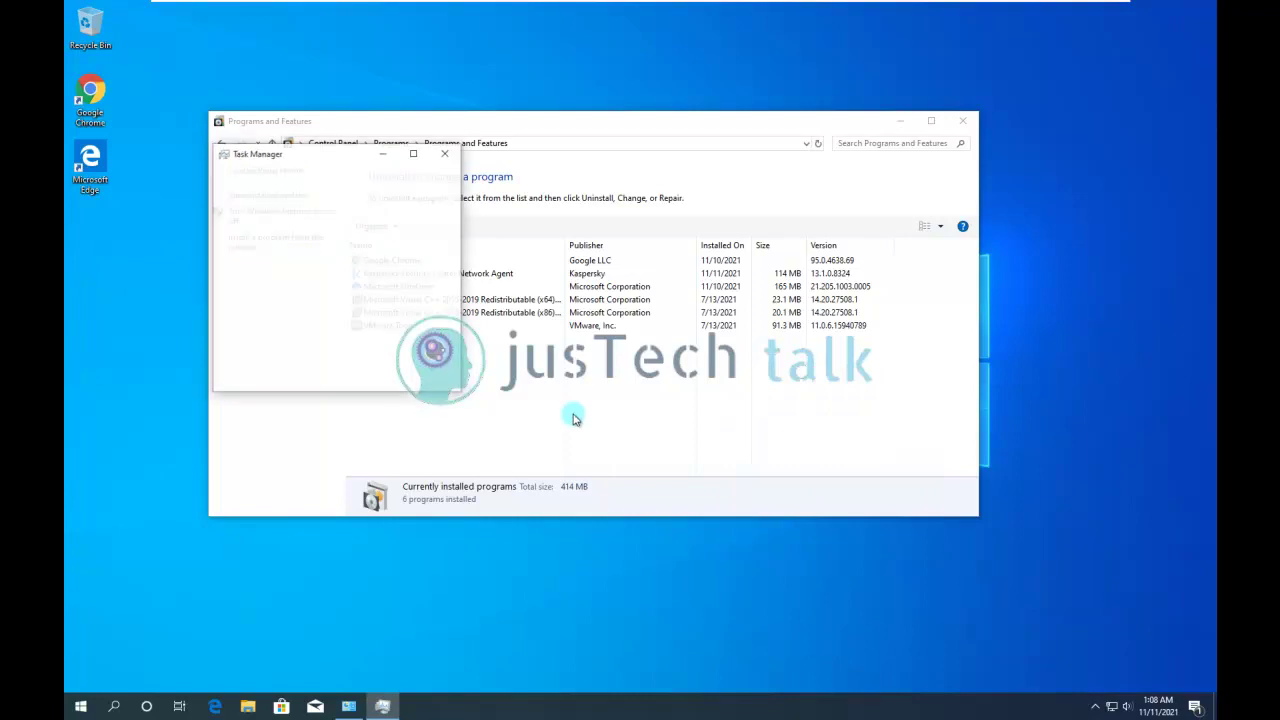
pyautogui.click(222, 377)
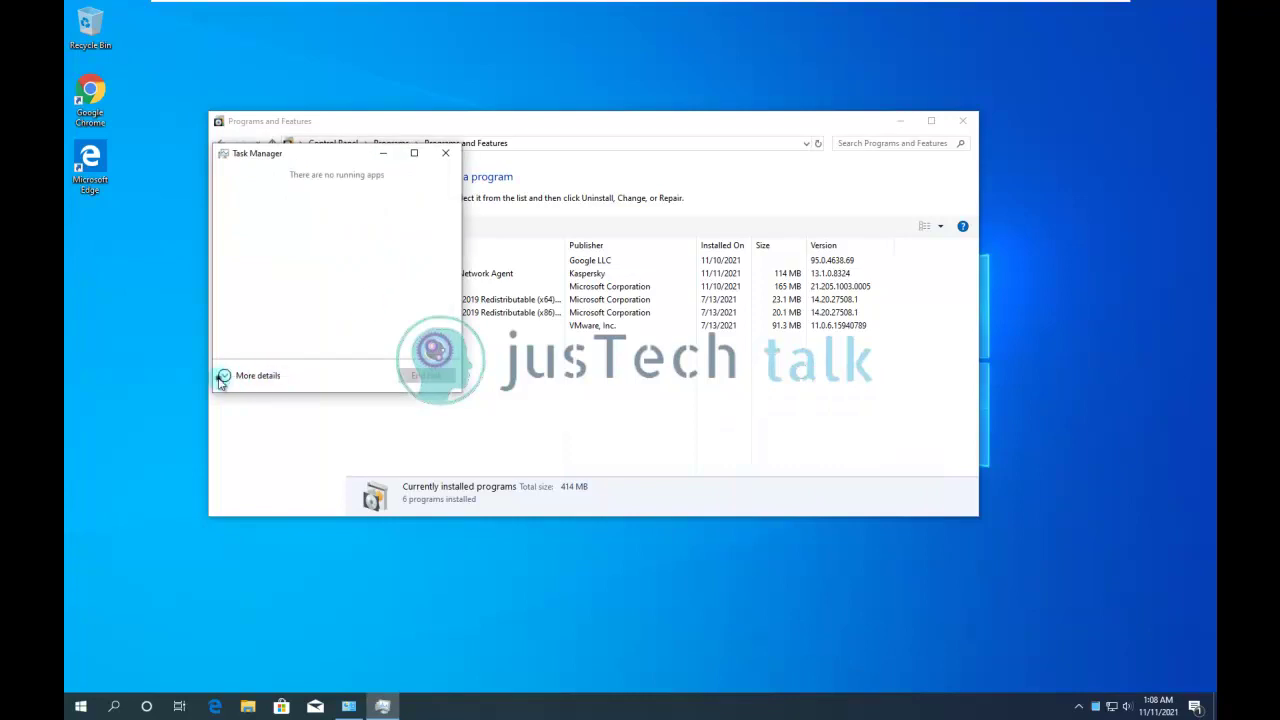
pyautogui.click(441, 189)
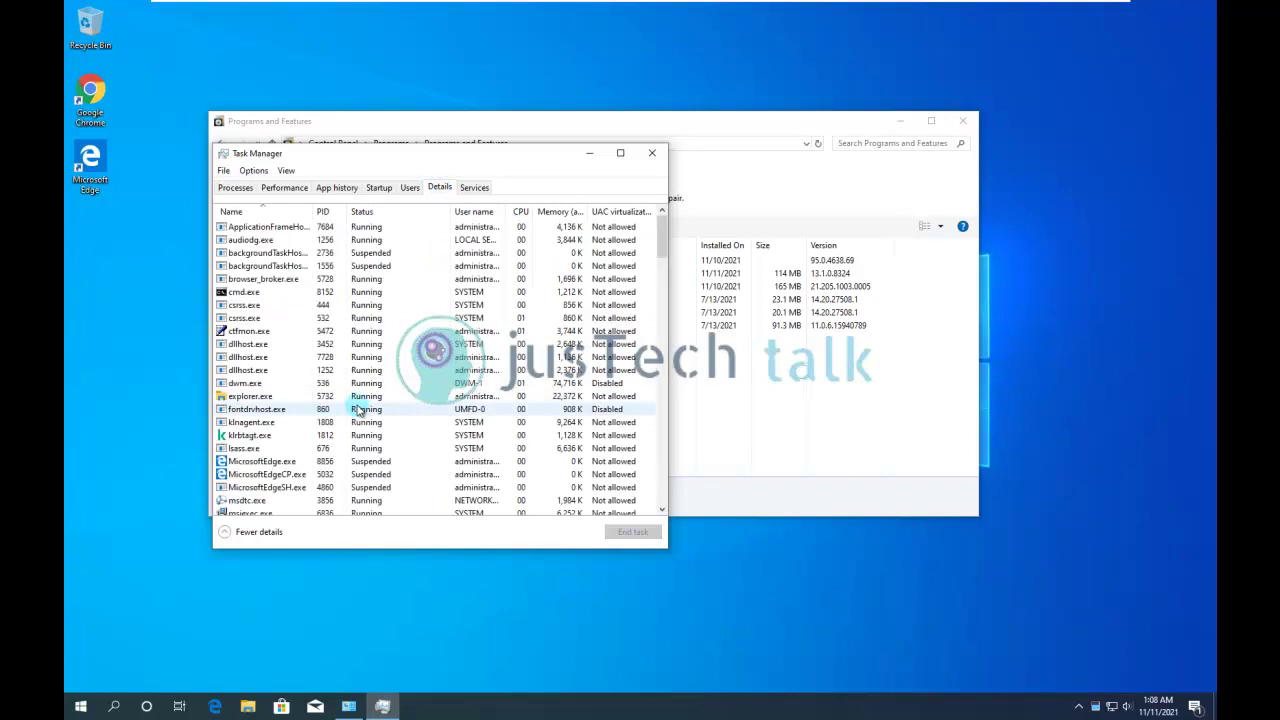
pyautogui.click(258, 449)
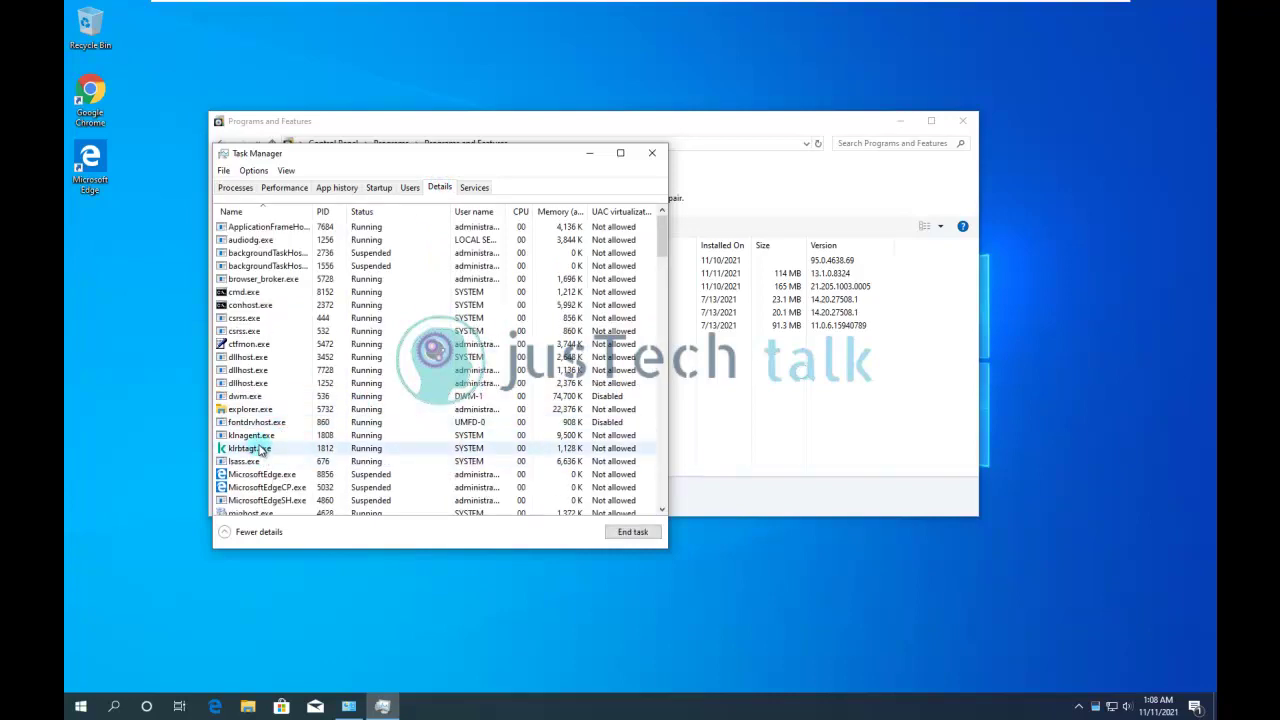
pyautogui.scroll(-2, 260, 450)
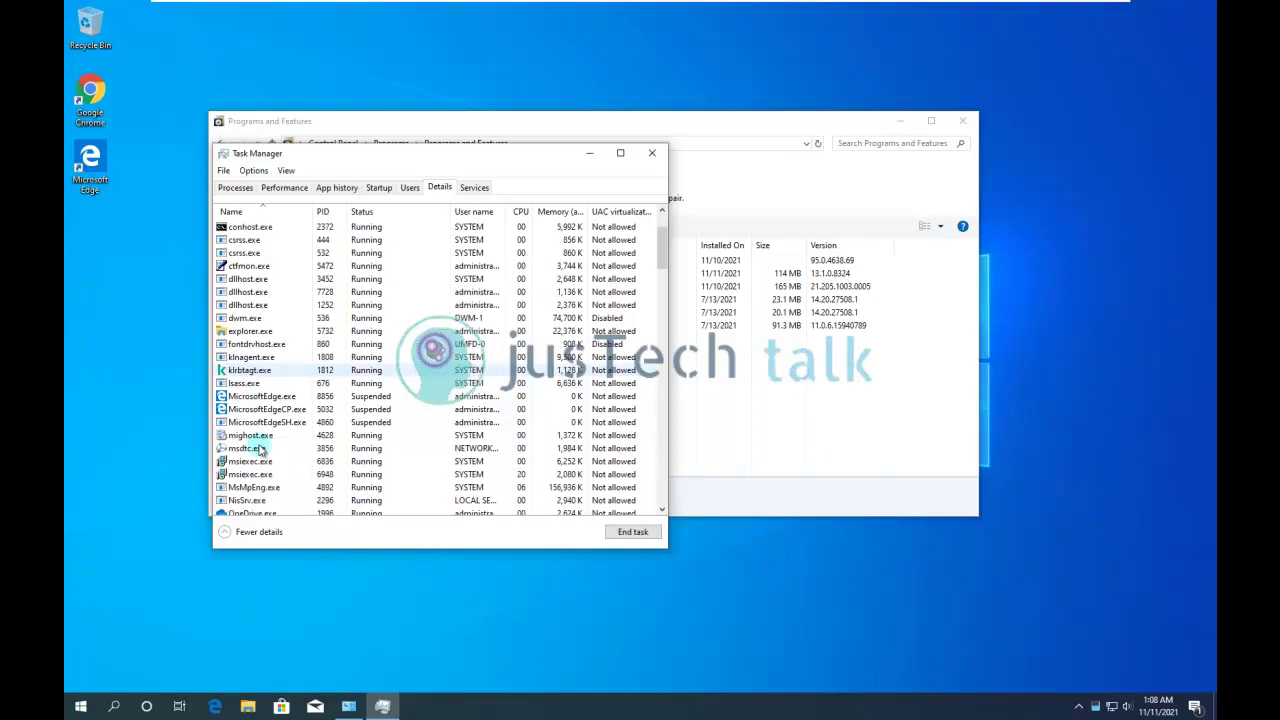
pyautogui.click(255, 463)
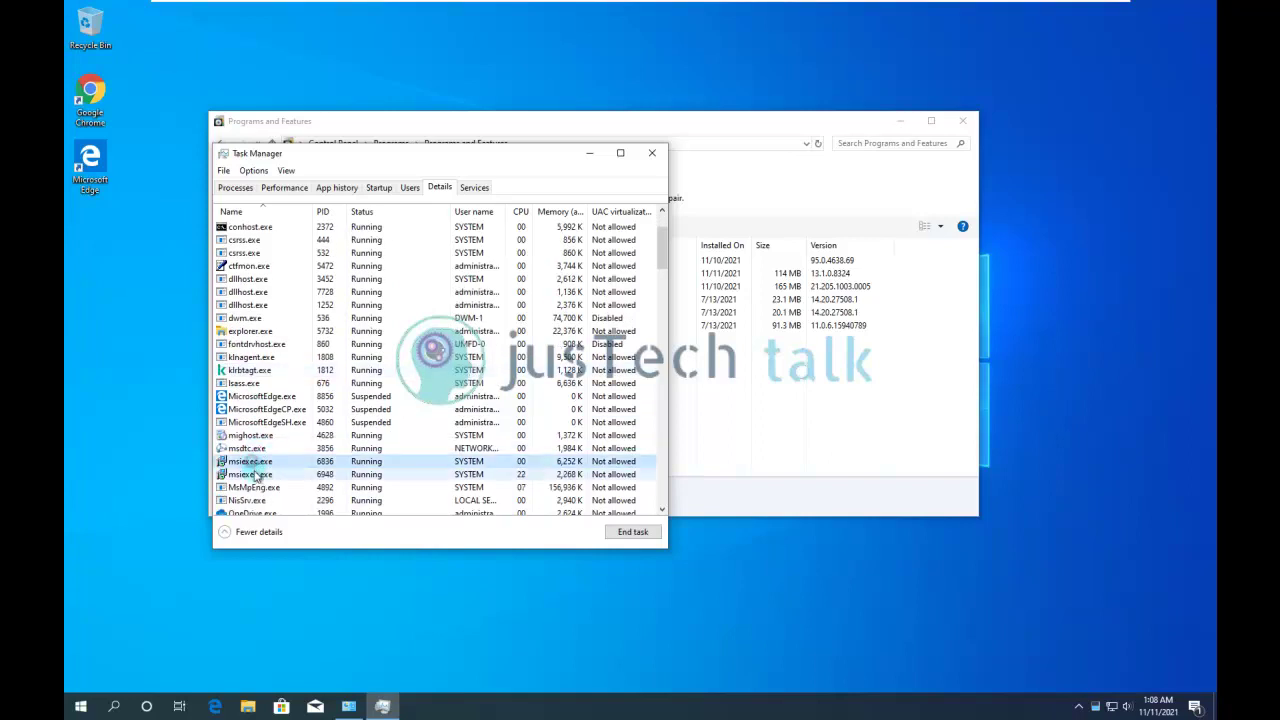
pyautogui.click(255, 474)
pyautogui.scroll(-3, 255, 477)
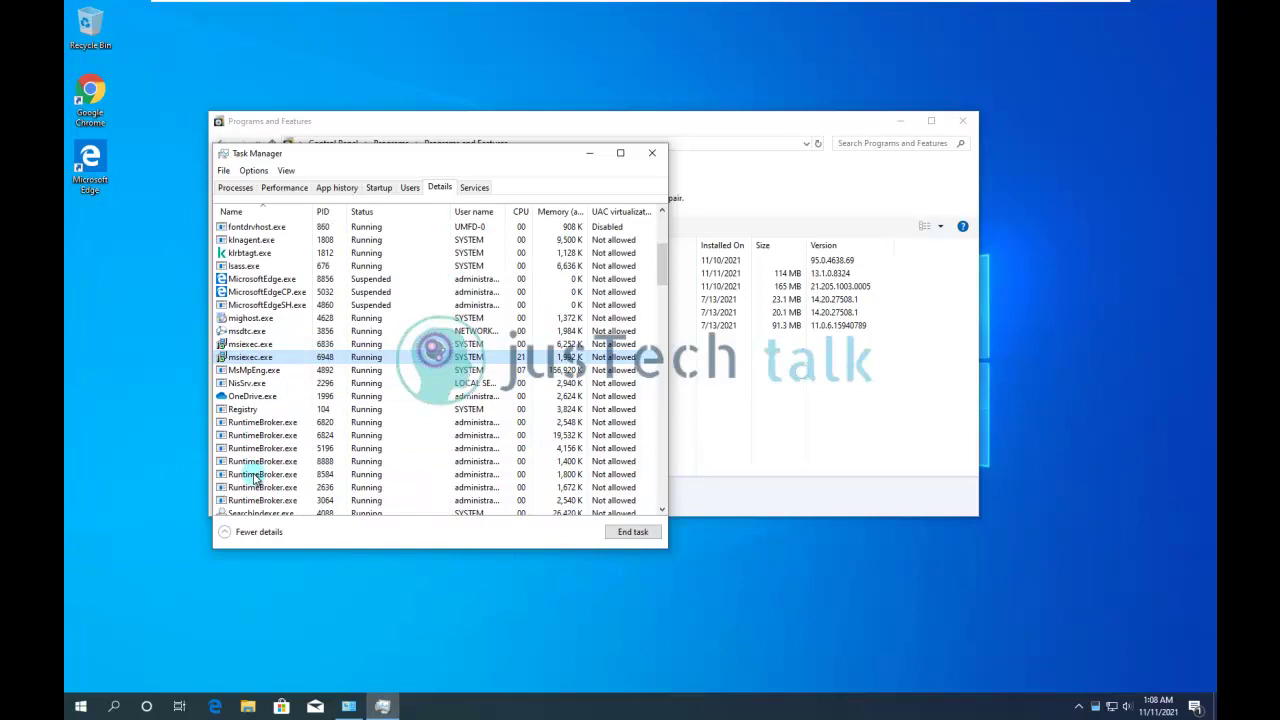
pyautogui.scroll(-1, 255, 478)
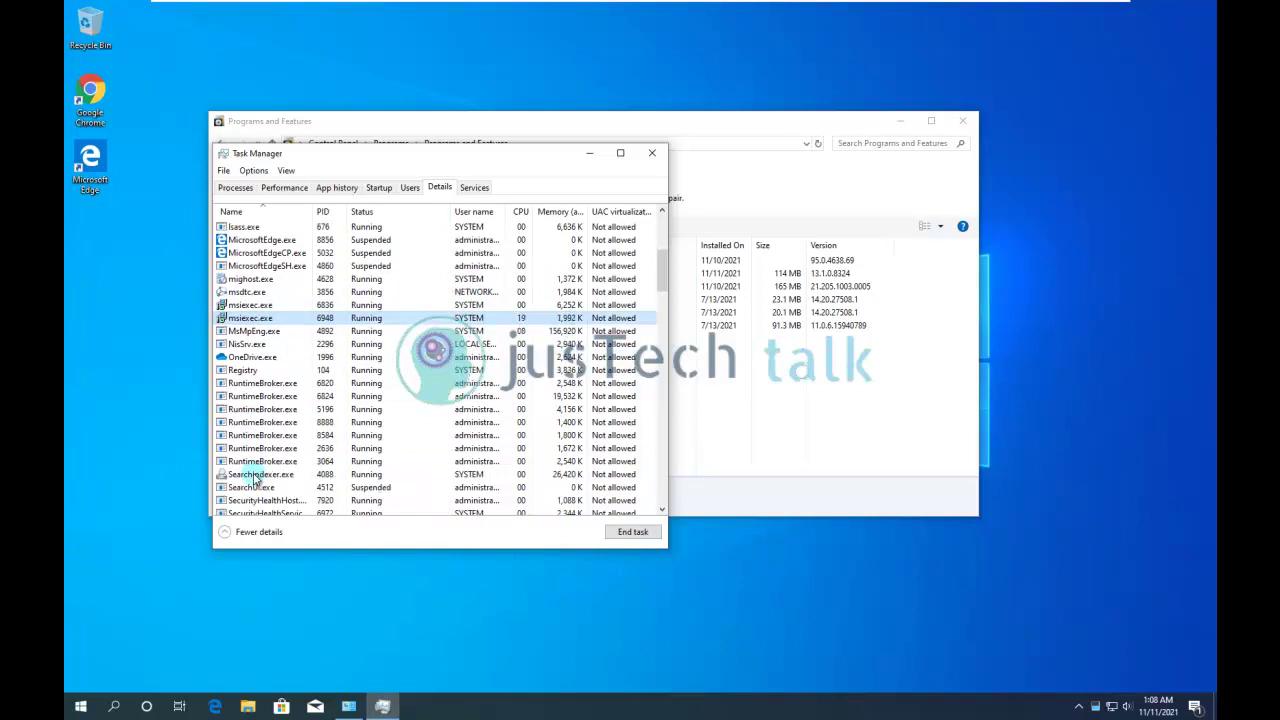
pyautogui.scroll(6, 255, 478)
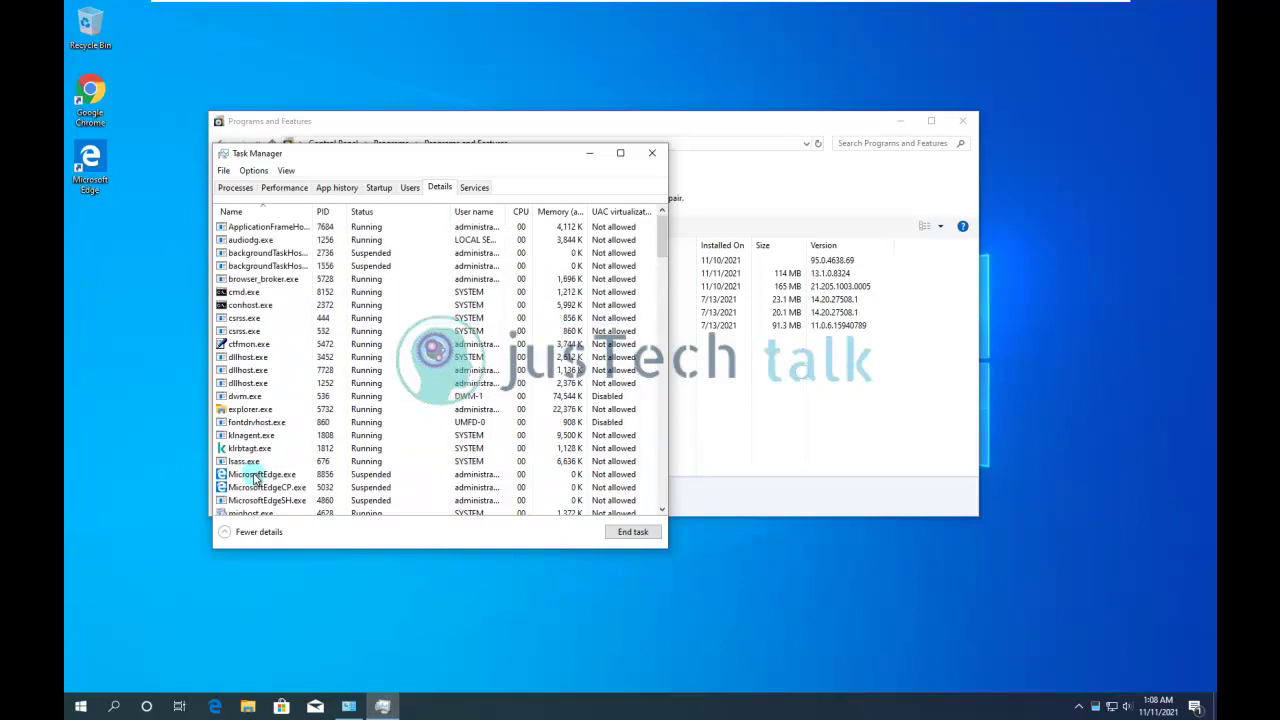
pyautogui.click(659, 158)
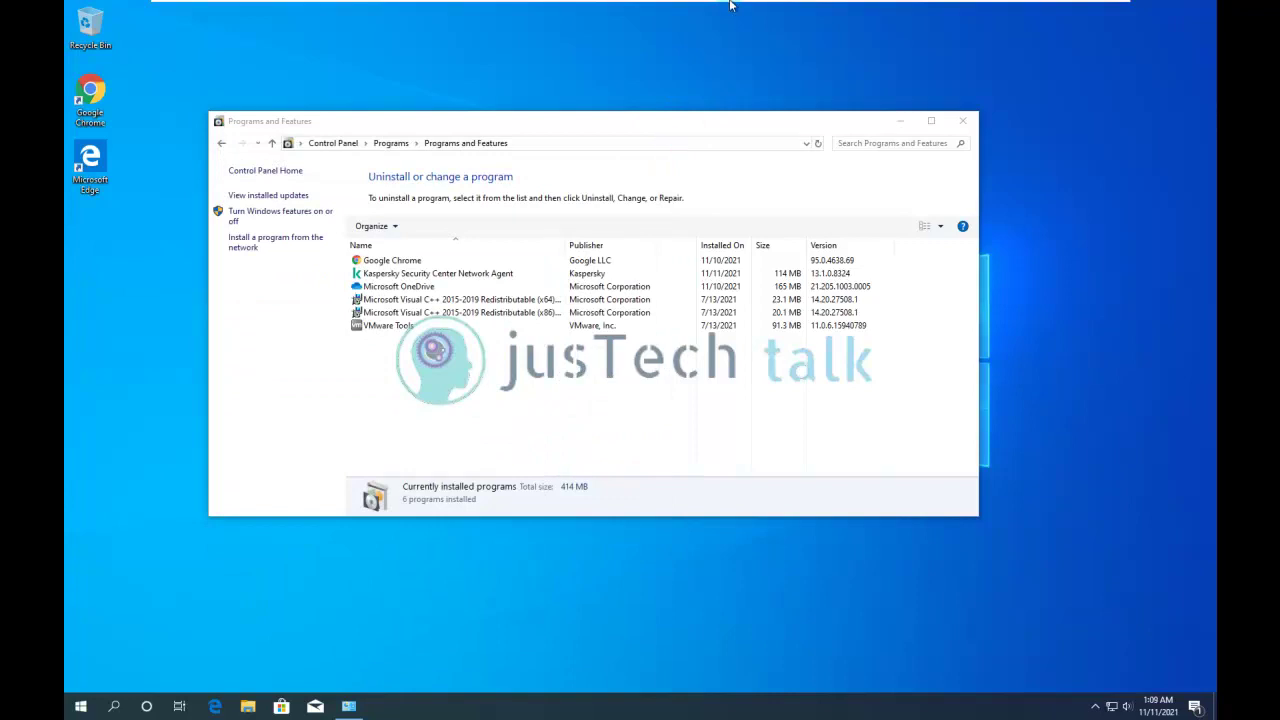
# Step: Switch to the App02 server and select the Install KES11.7 and KSA task until it completes
pyautogui.moveTo(732, 8)
pyautogui.click(805, 10)
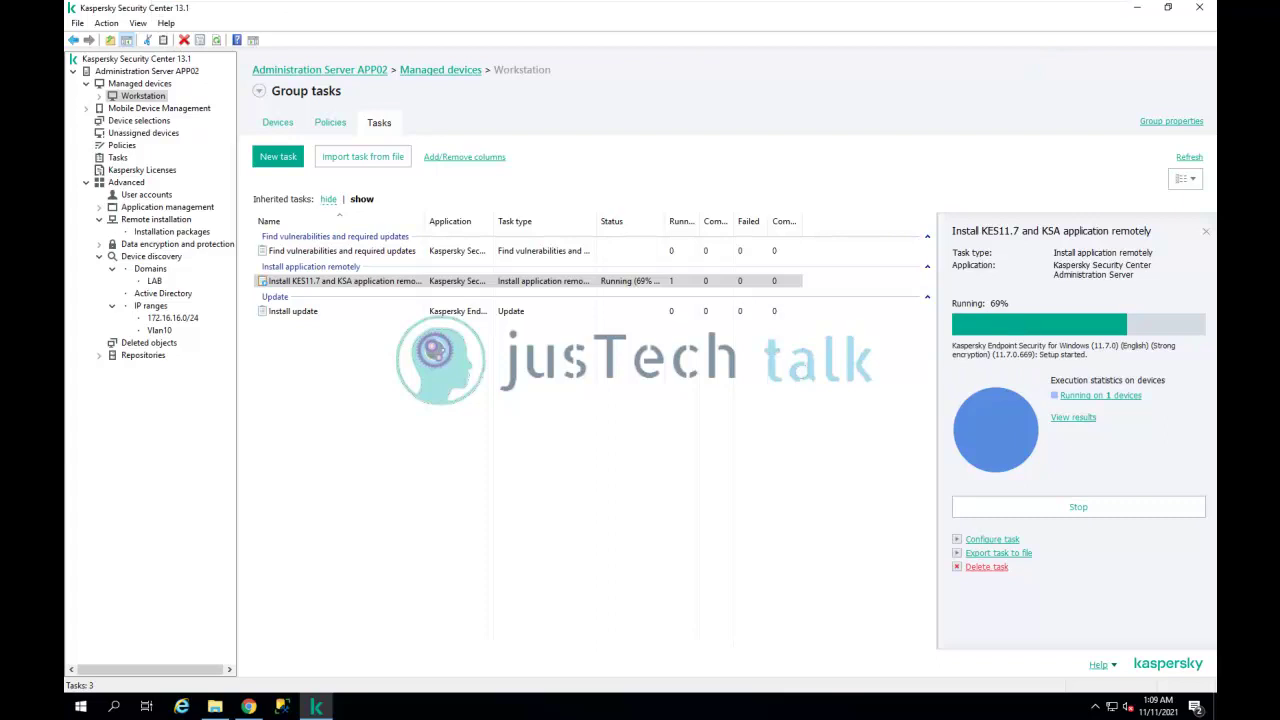
pyautogui.click(329, 281)
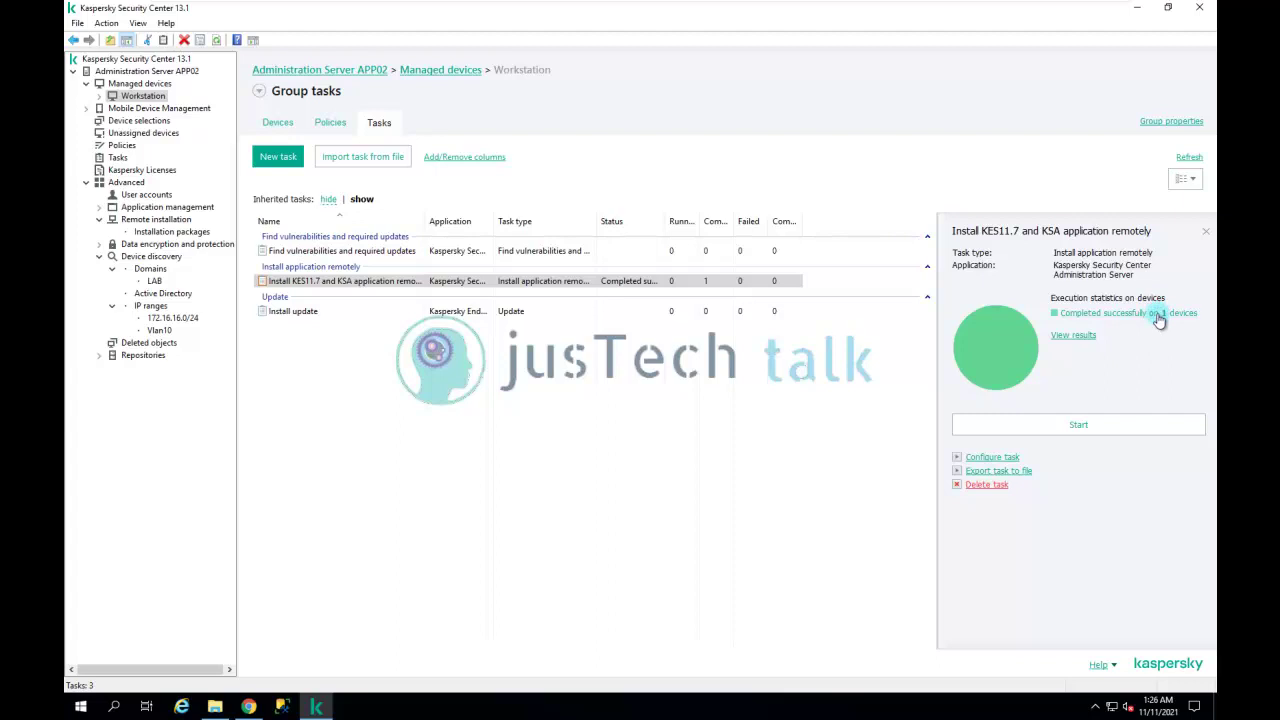
# Step: Check LTP01's Completed successfully entry in the task results, then switch back to LTP01
pyautogui.click(1075, 336)
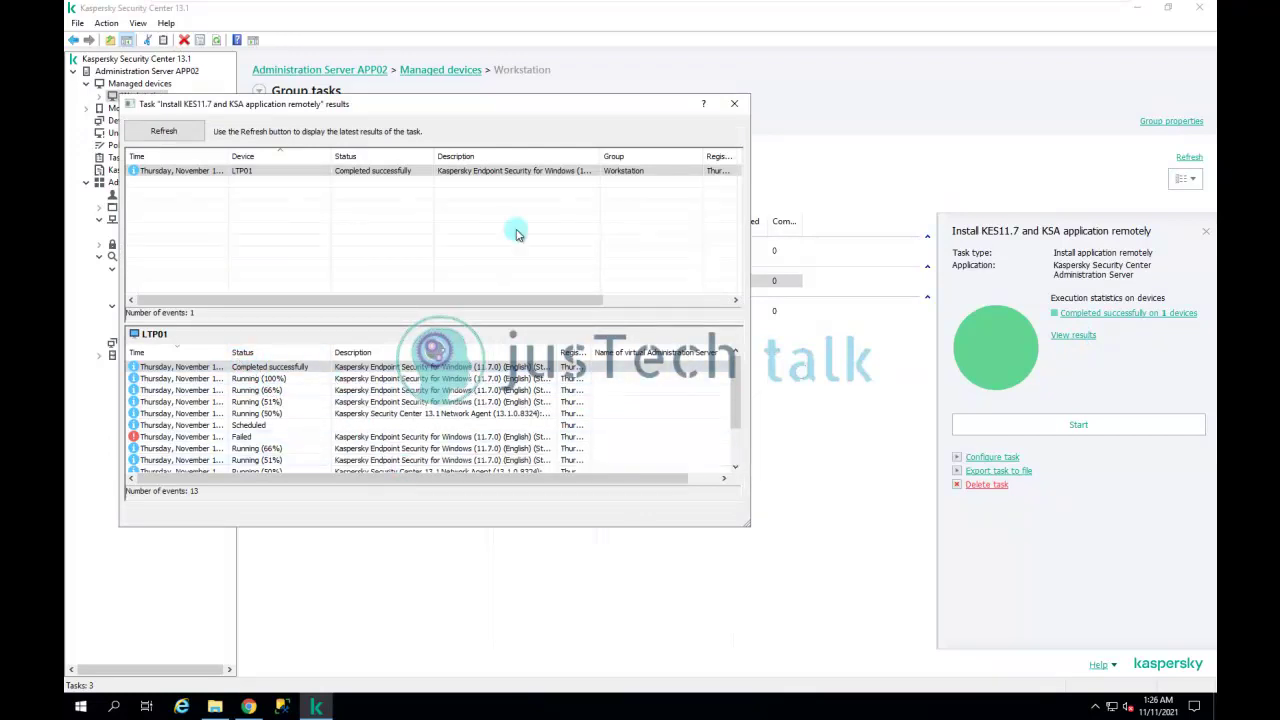
pyautogui.click(735, 104)
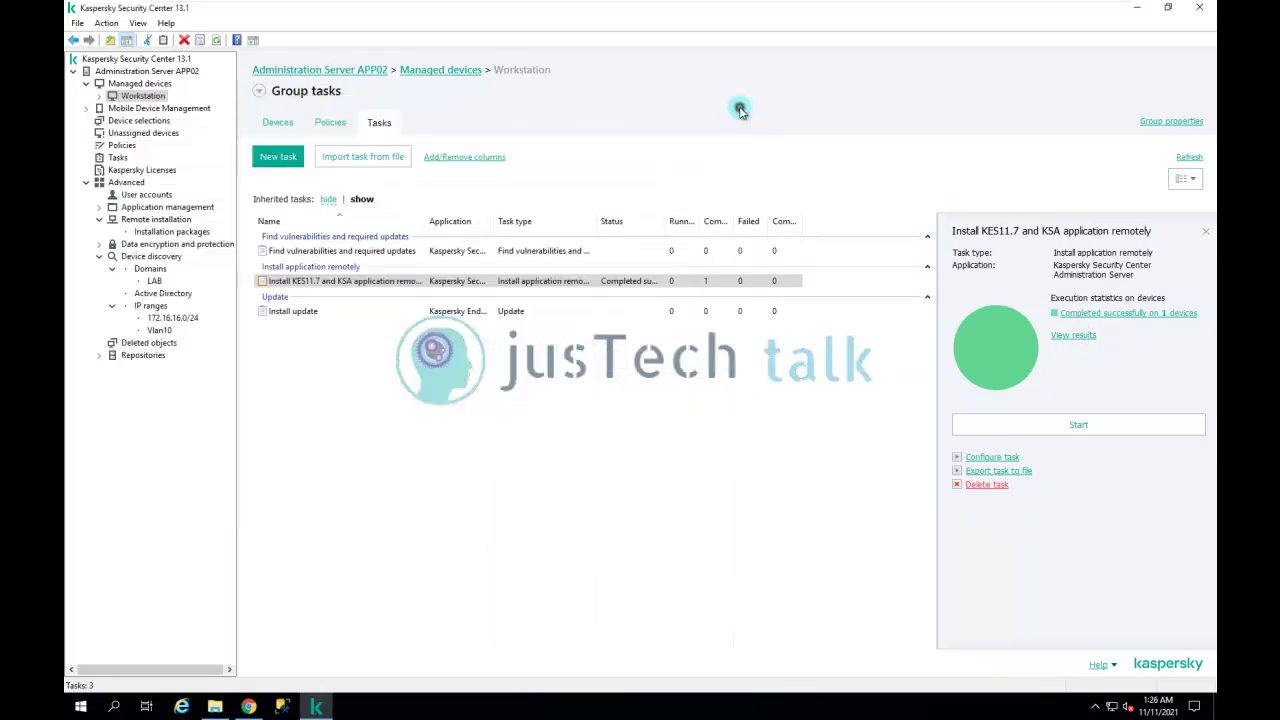
pyautogui.moveTo(788, 8)
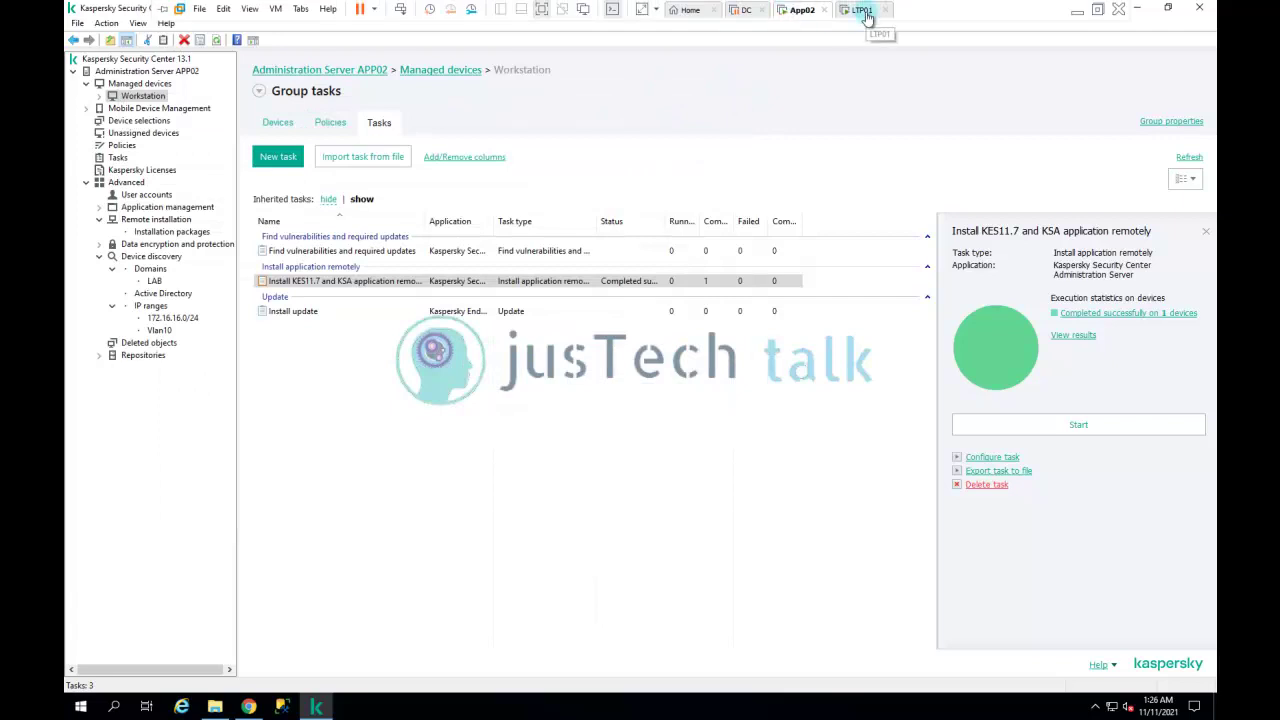
pyautogui.click(862, 10)
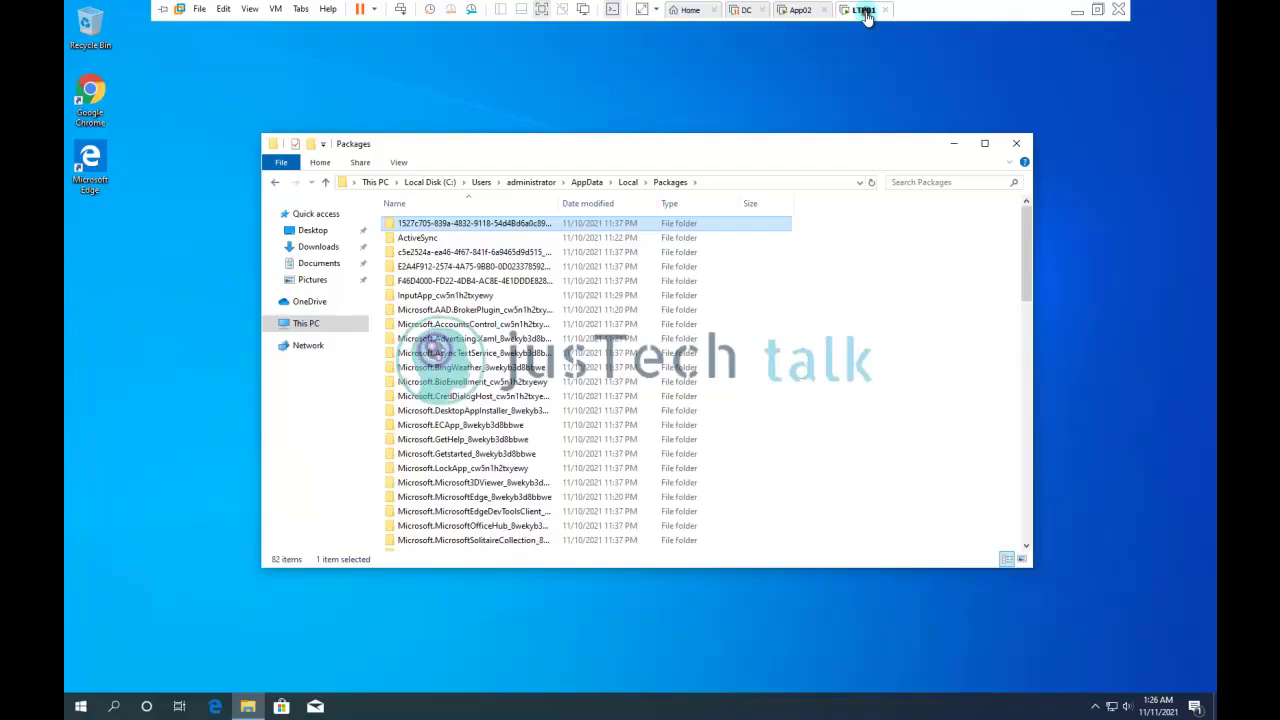
pyautogui.click(1015, 145)
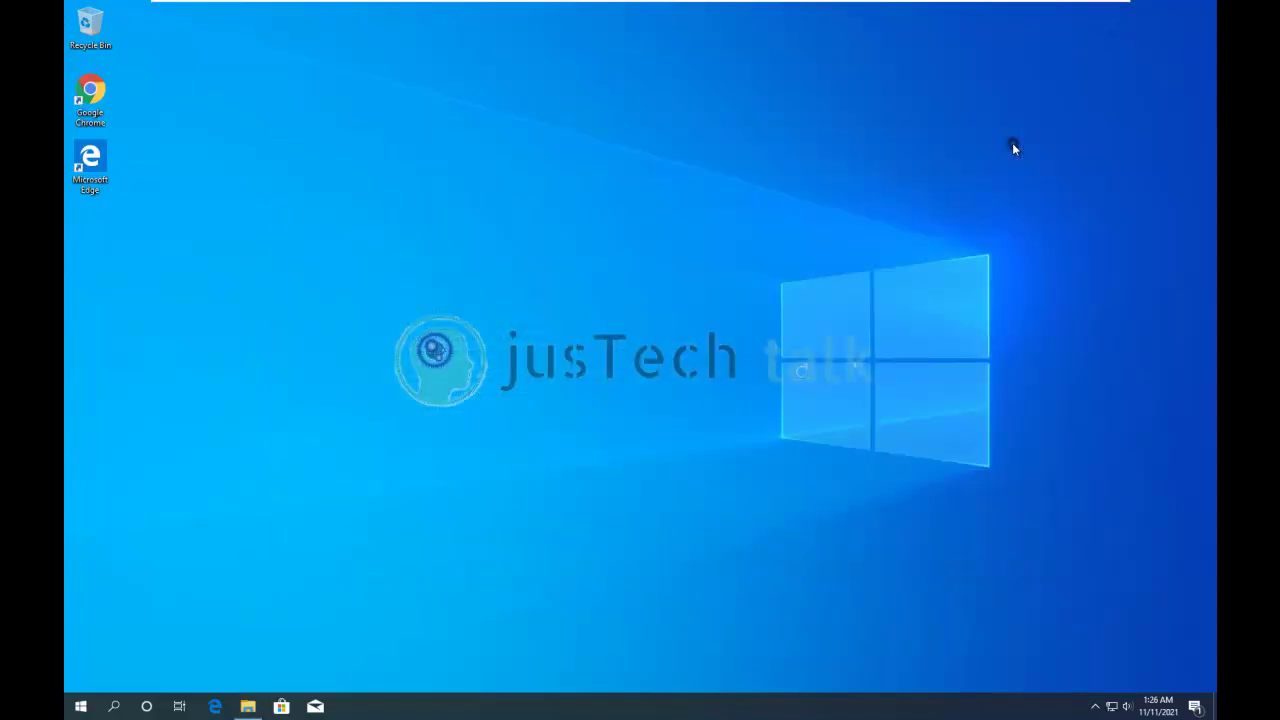
pyautogui.click(1097, 707)
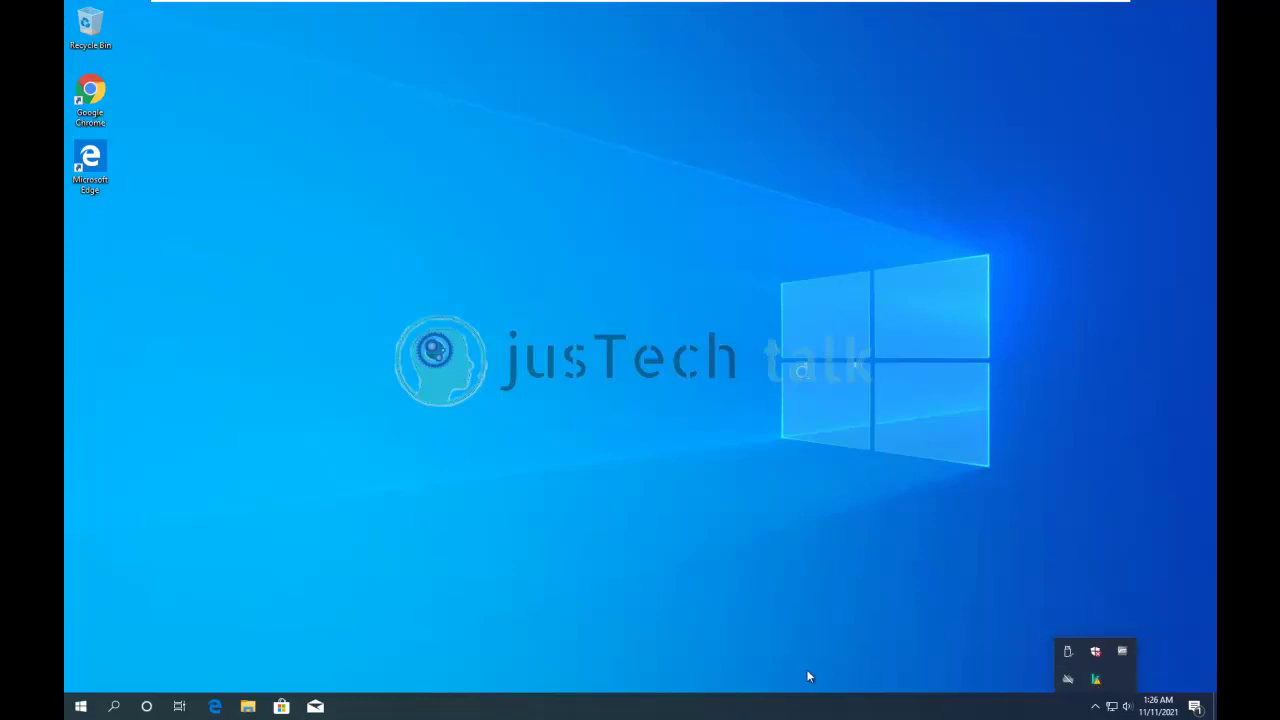
pyautogui.click(81, 708)
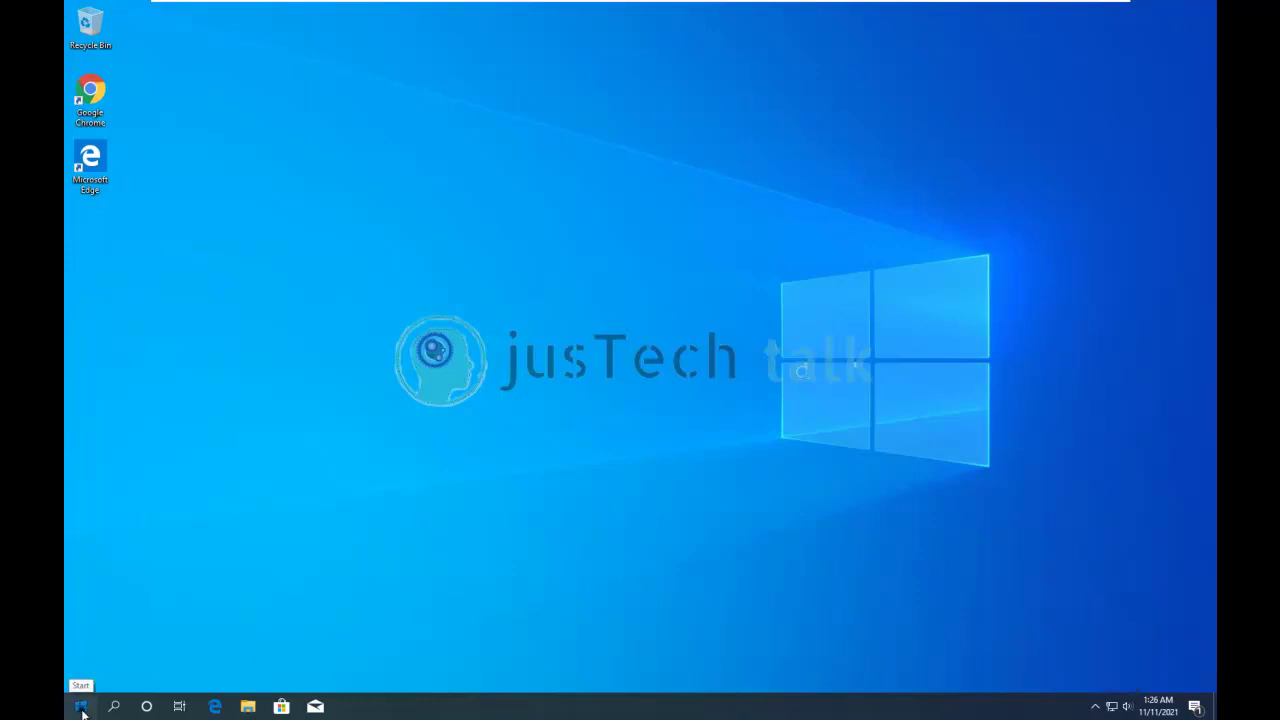
pyautogui.write('ap')
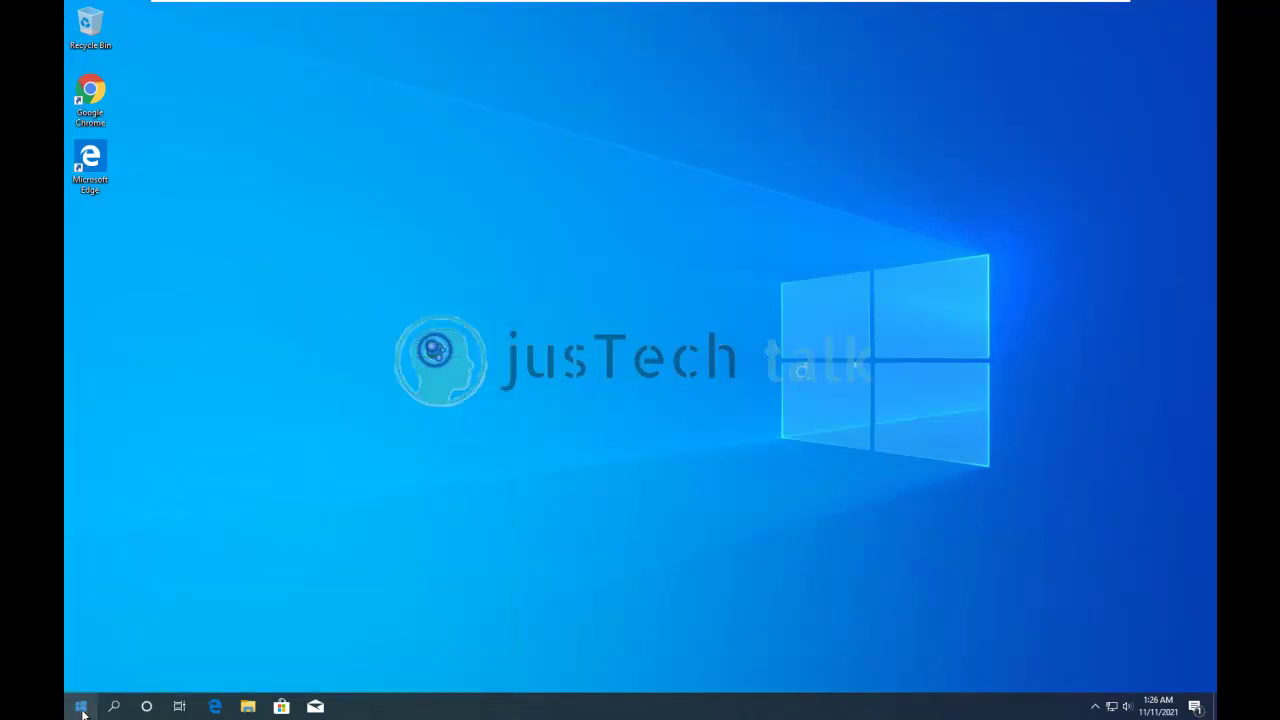
pyautogui.write('pwi')
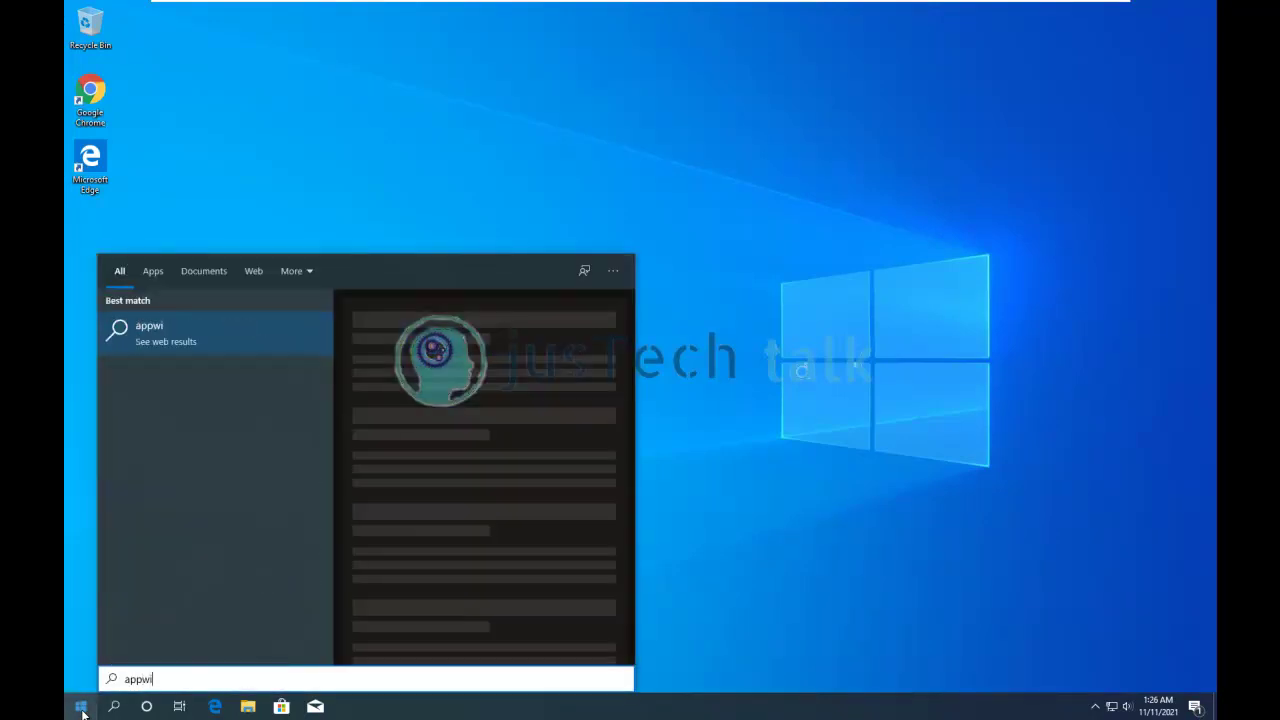
pyautogui.write('z.cpl')
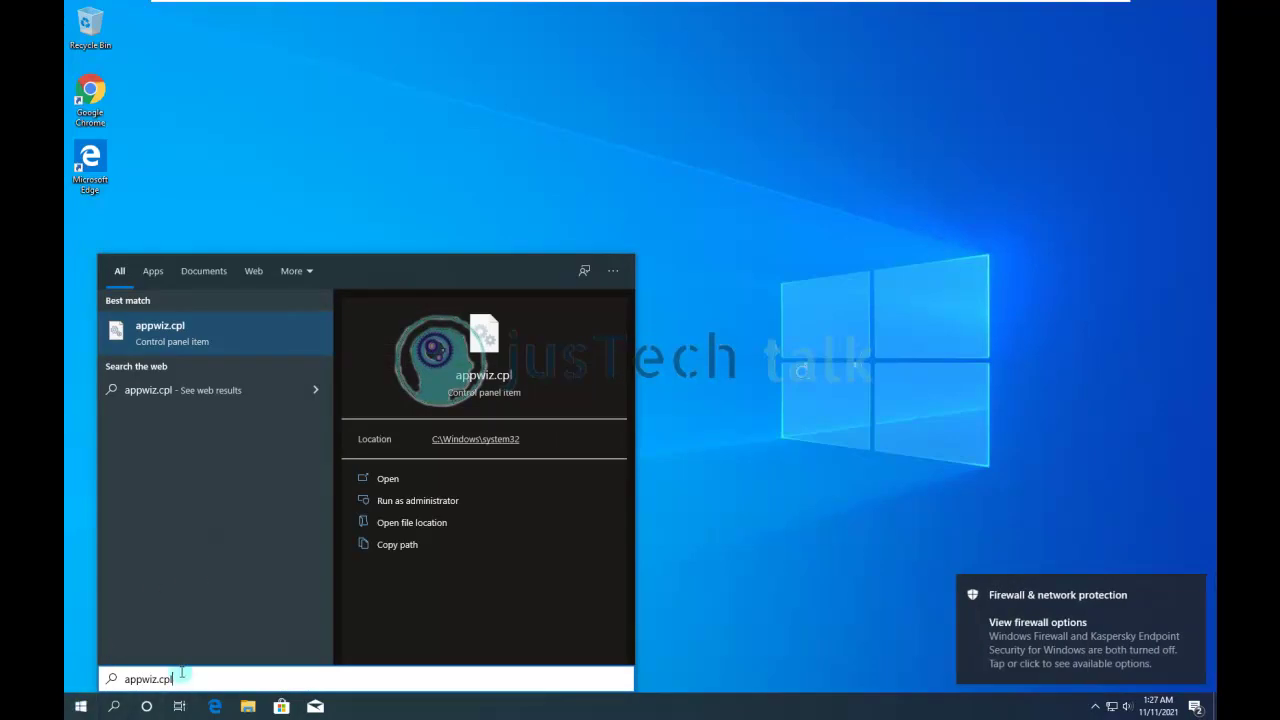
pyautogui.hotkey('ctrl', 'a')
pyautogui.write('c')
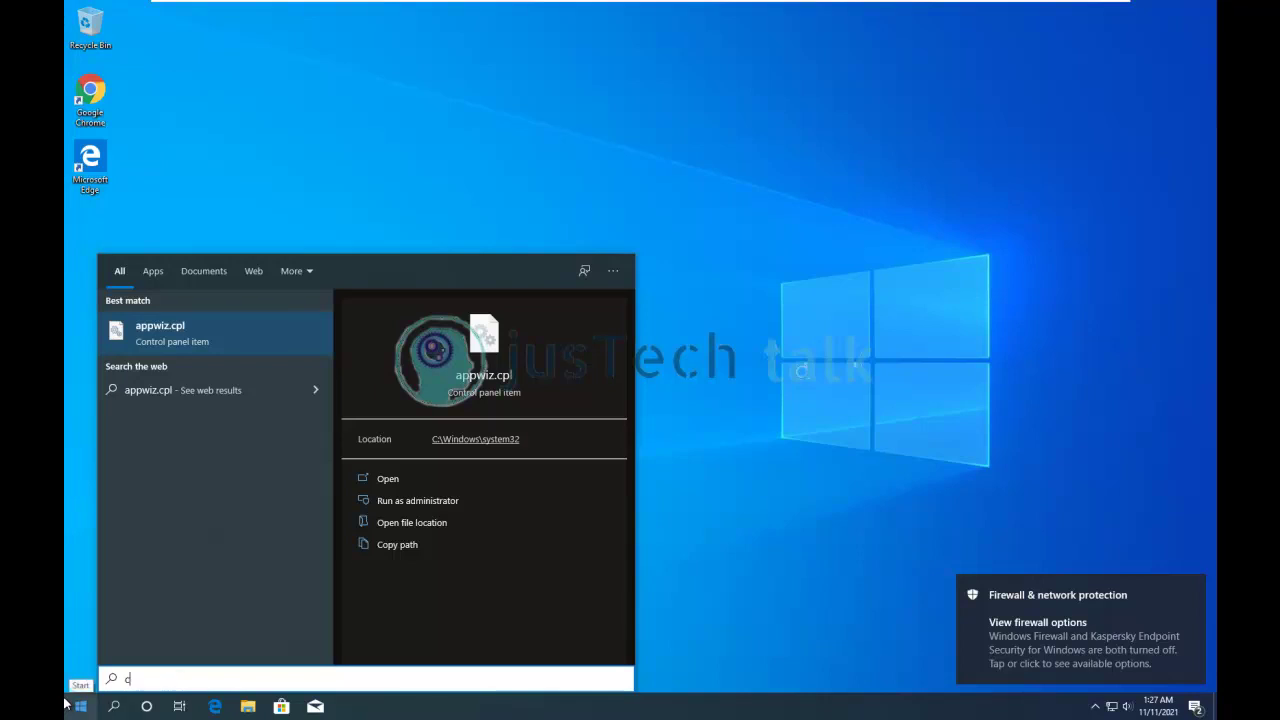
pyautogui.write('ontrol')
pyautogui.press('Return')
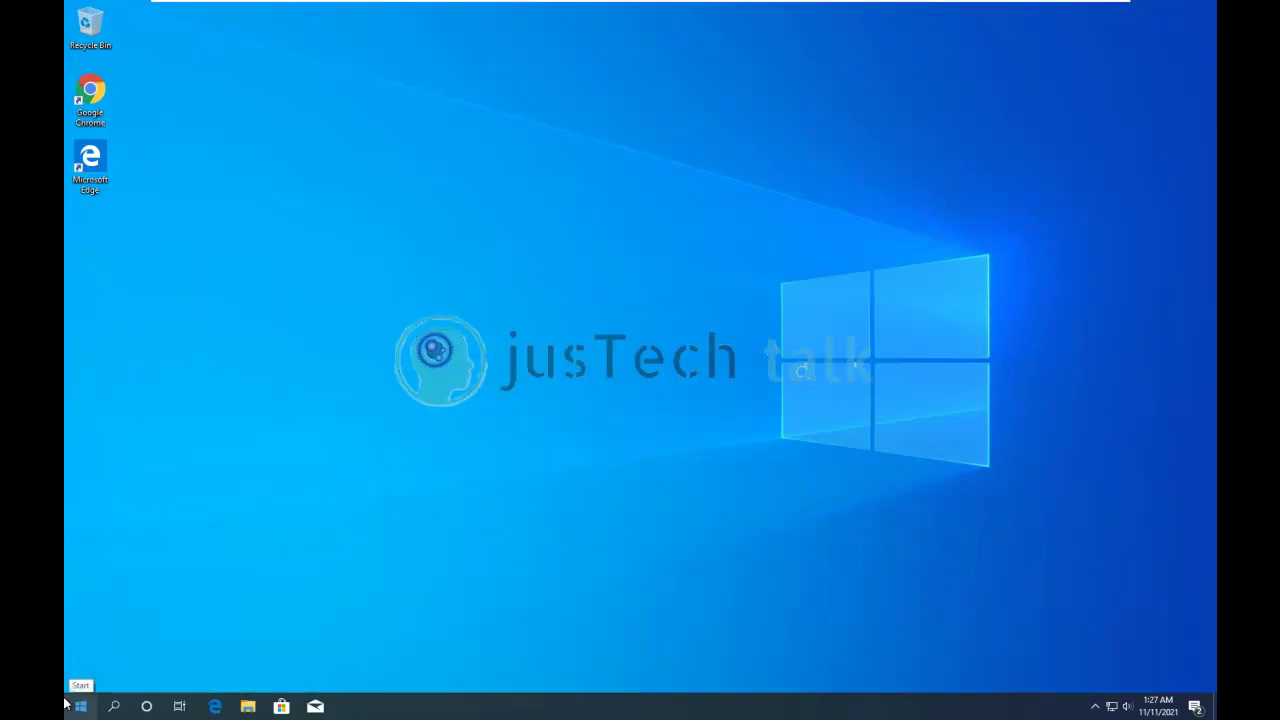
pyautogui.click(488, 382)
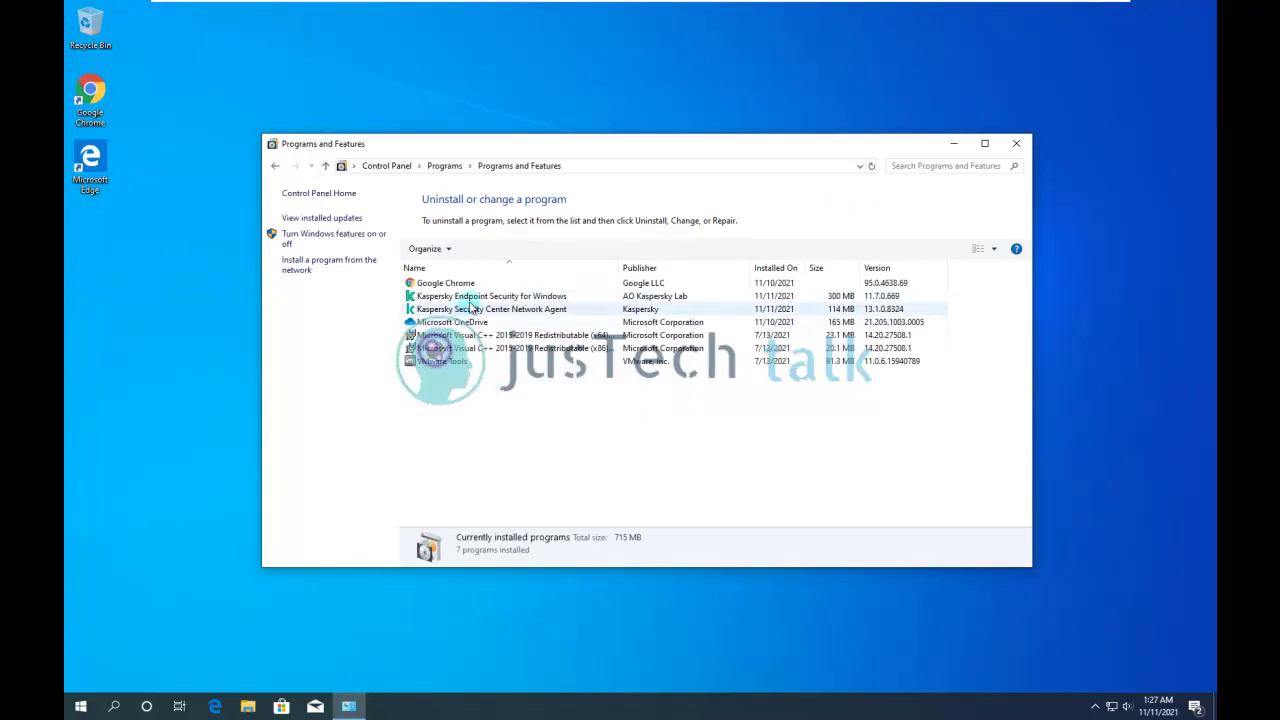
pyautogui.click(1014, 146)
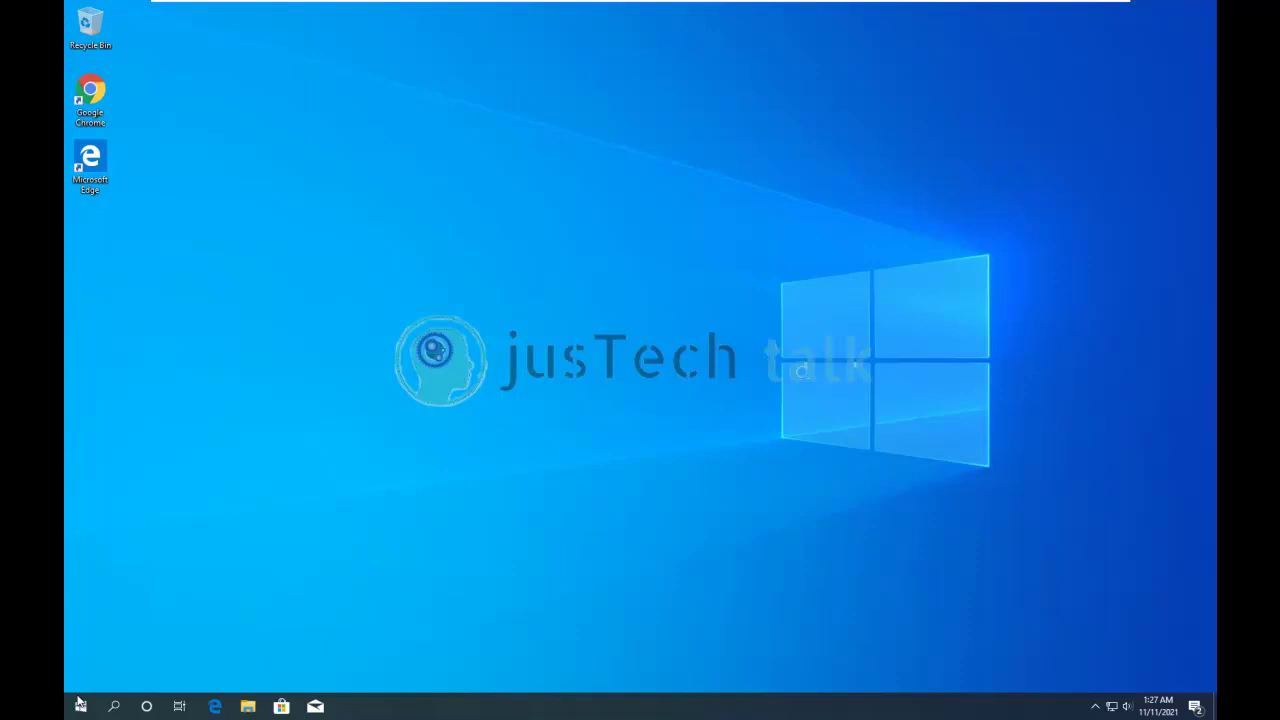
pyautogui.rightClick(73, 711)
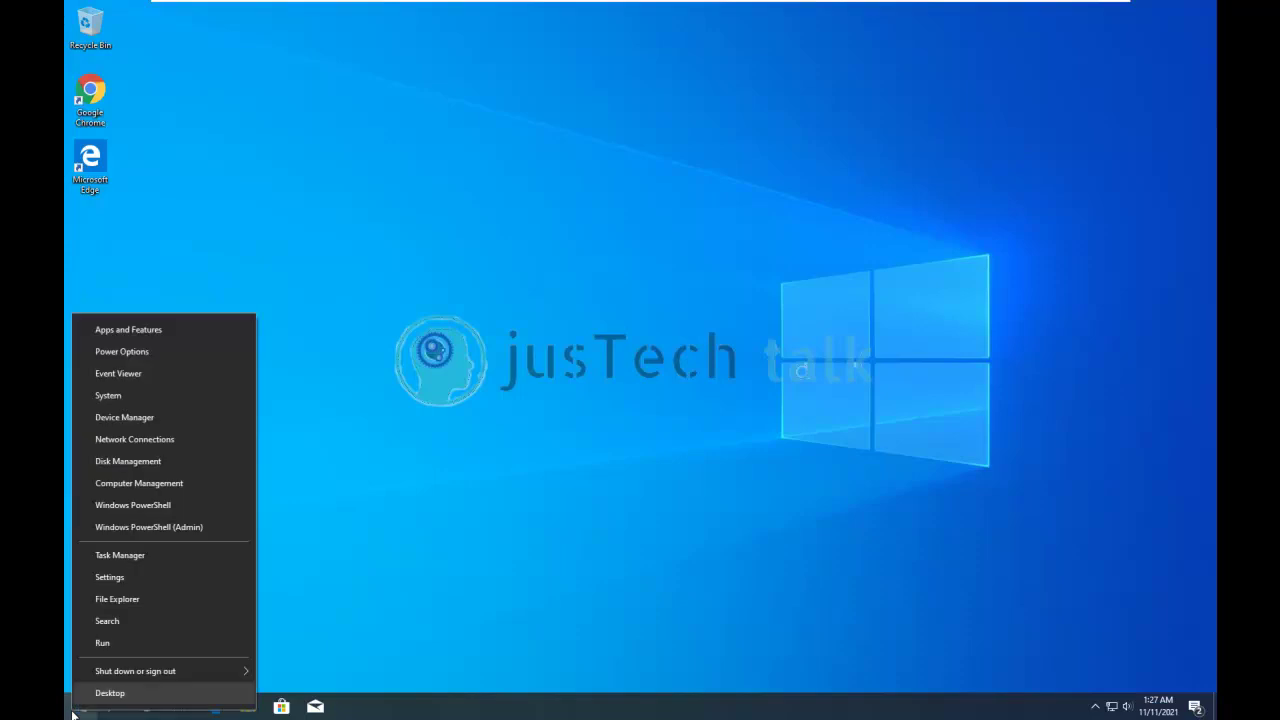
pyautogui.click(103, 651)
pyautogui.write('services')
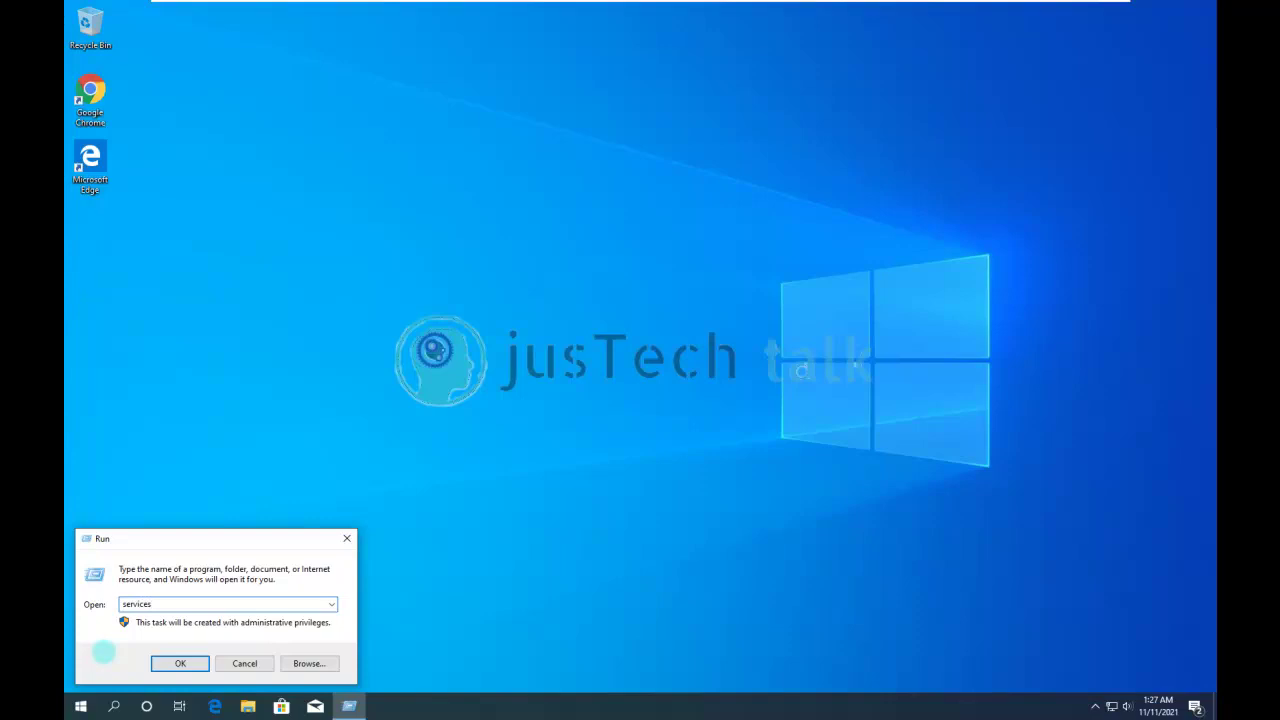
pyautogui.press('Return')
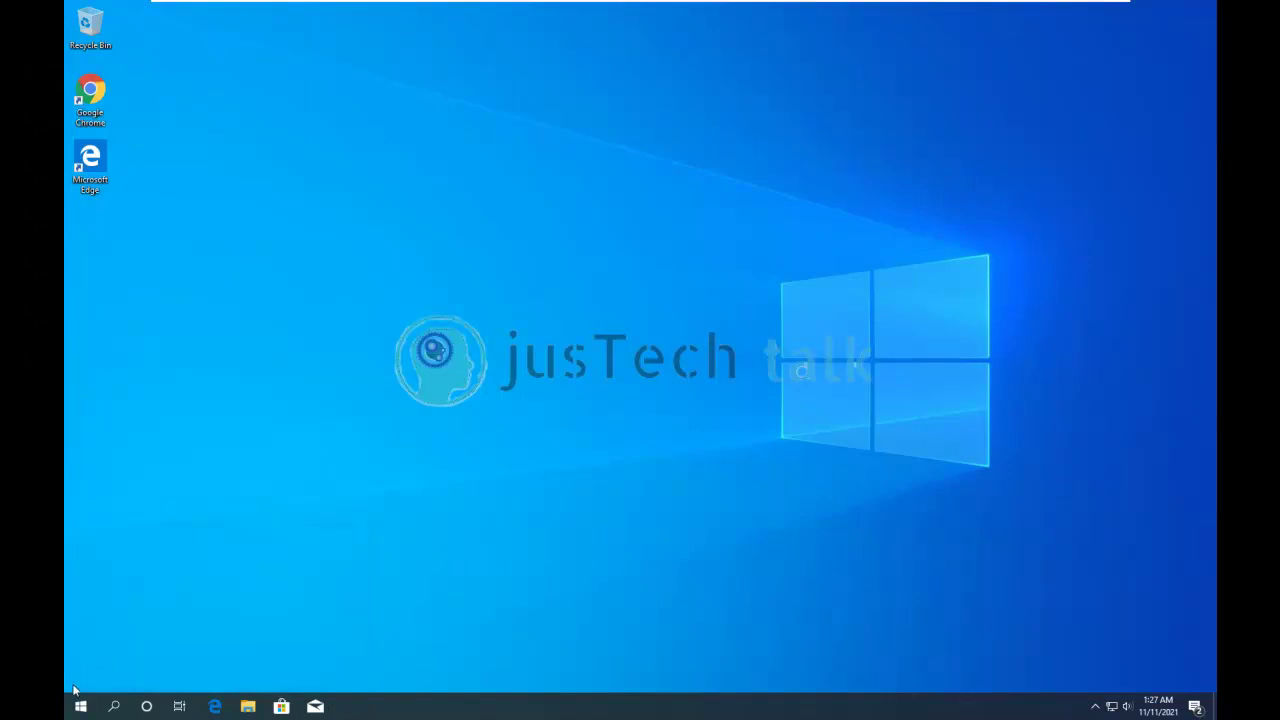
pyautogui.rightClick(80, 707)
pyautogui.click(115, 641)
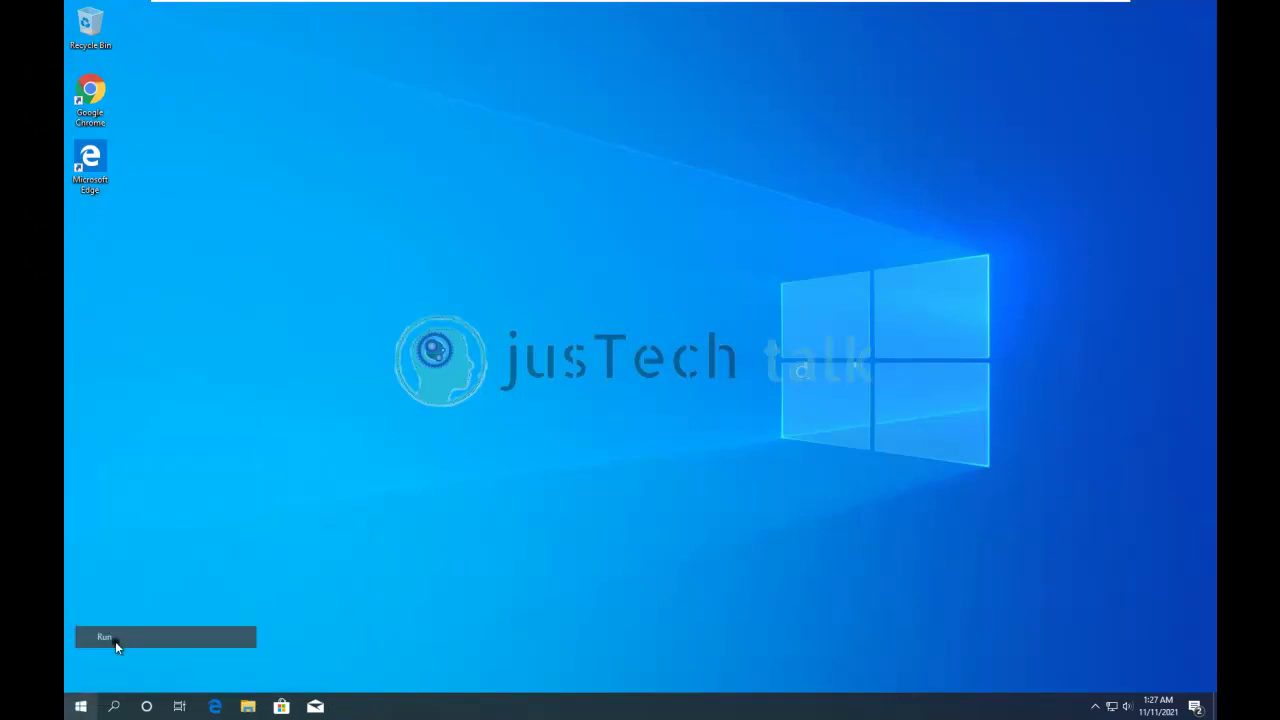
pyautogui.press('End')
pyautogui.write('ms')
pyautogui.press('BackSpace')
pyautogui.press('BackSpace')
pyautogui.press('BackSpace')
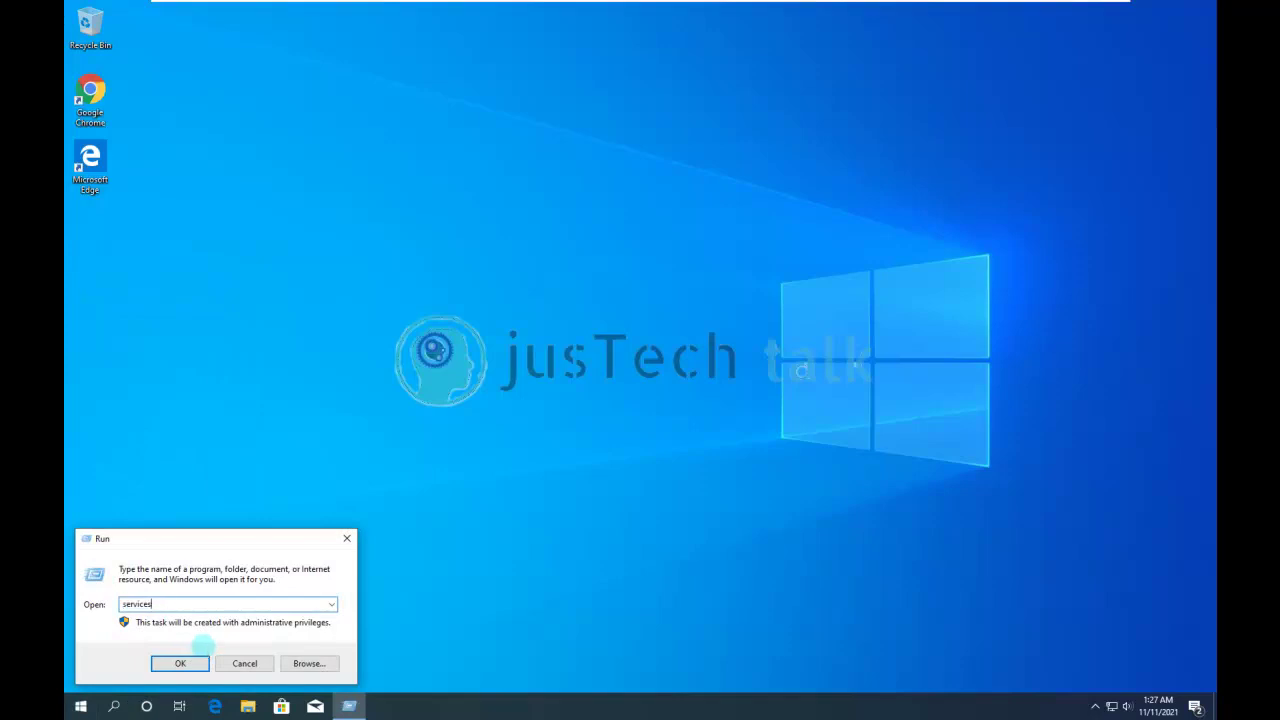
pyautogui.write('.msc')
pyautogui.press('Return')
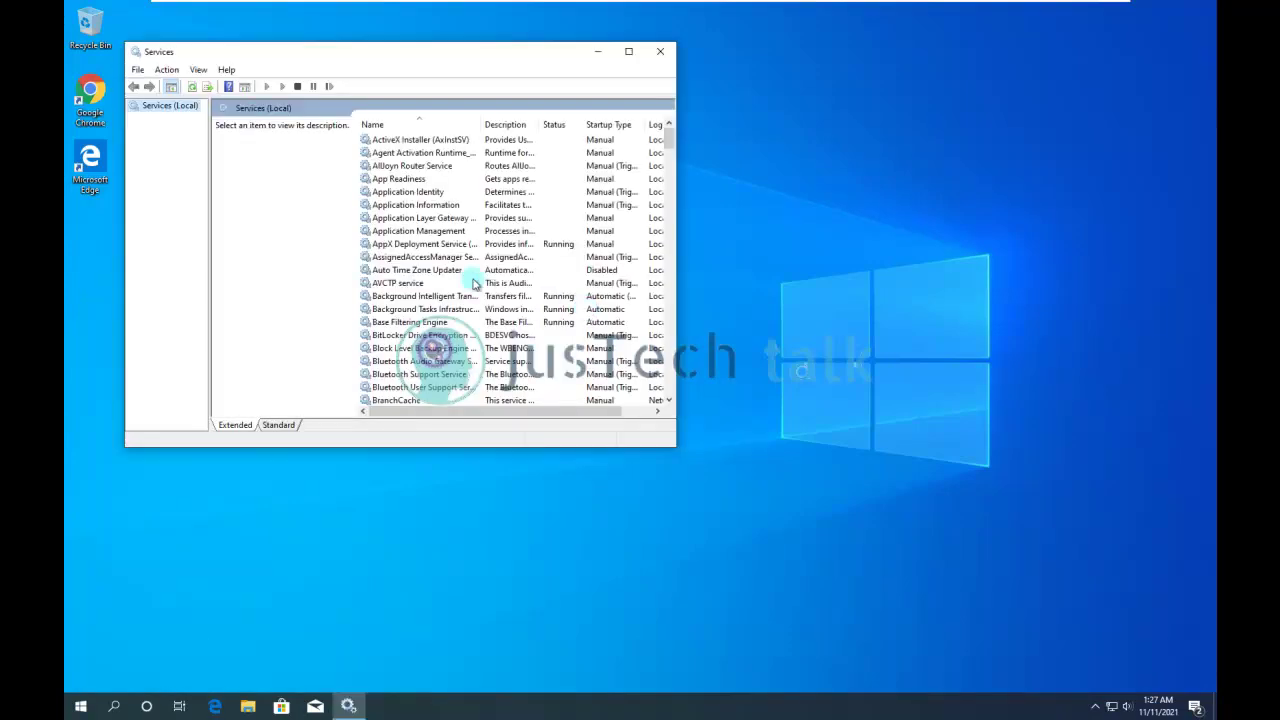
pyautogui.click(414, 272)
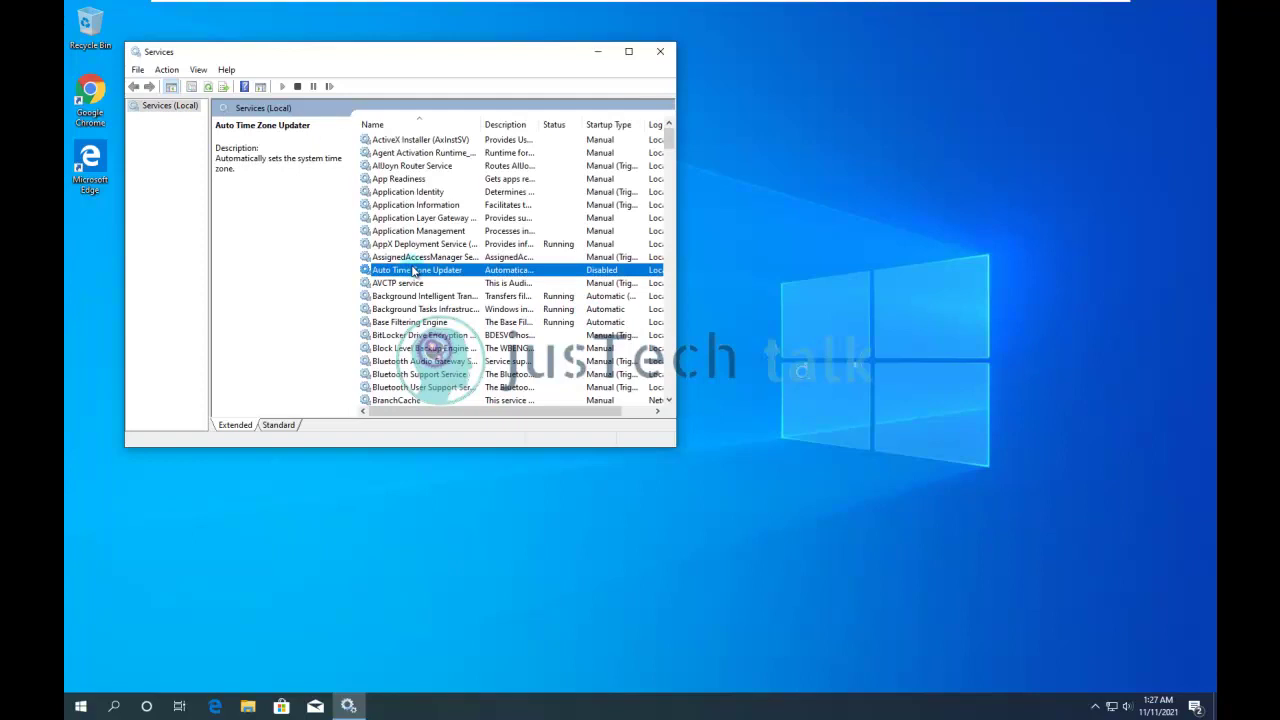
pyautogui.press('k')
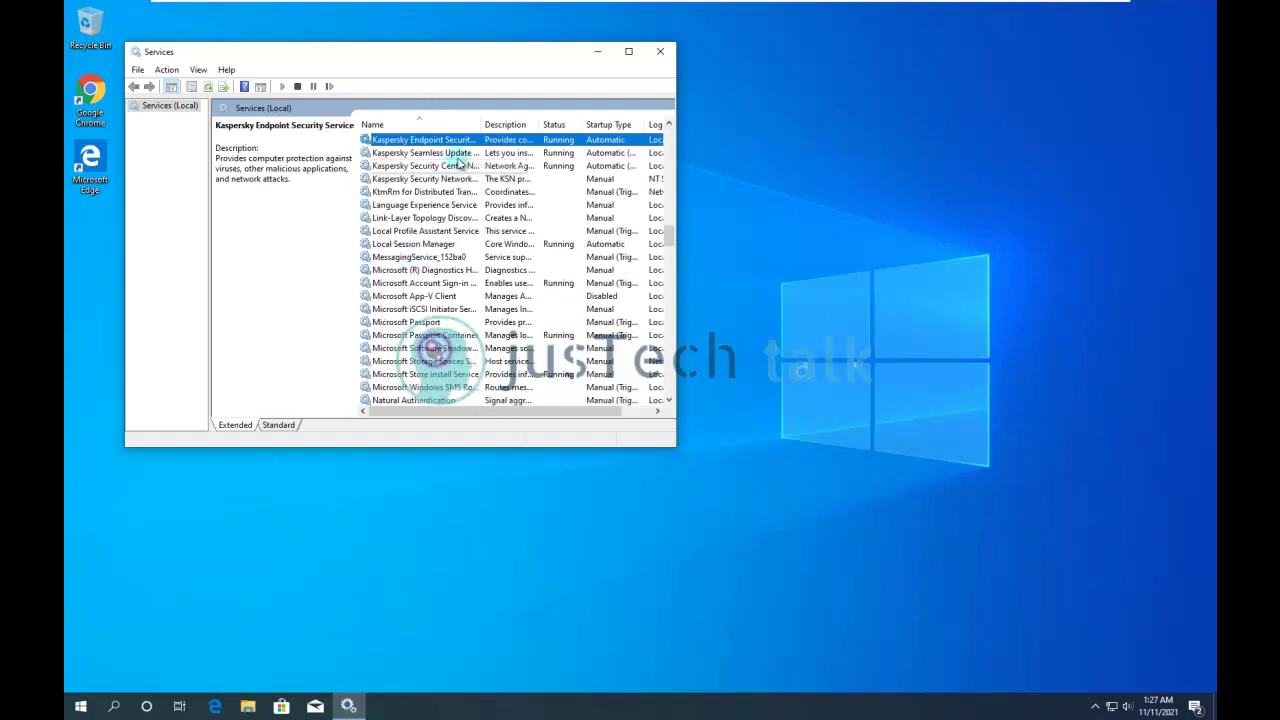
pyautogui.moveTo(484, 120); pyautogui.dragTo(555, 120)
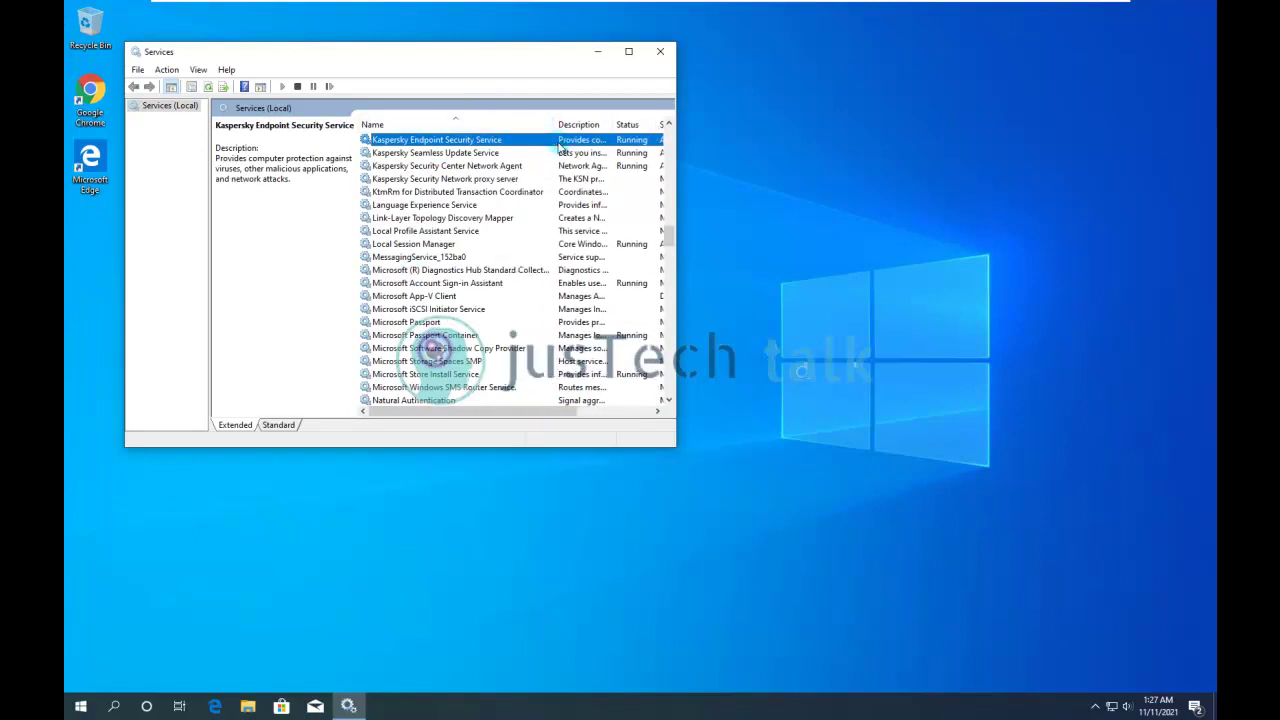
pyautogui.click(662, 52)
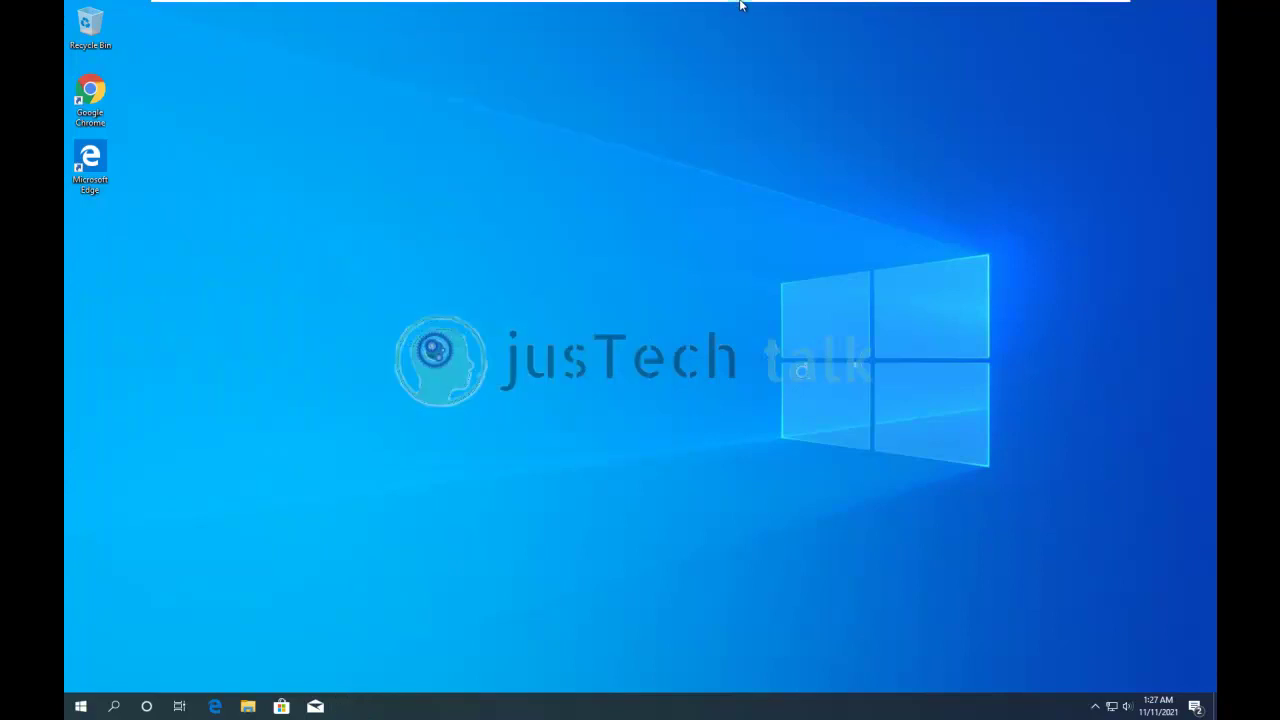
# Step: Return to the APP02 server and list the Workstation group's devices, showing LTP01
pyautogui.moveTo(740, 5)
pyautogui.click(806, 12)
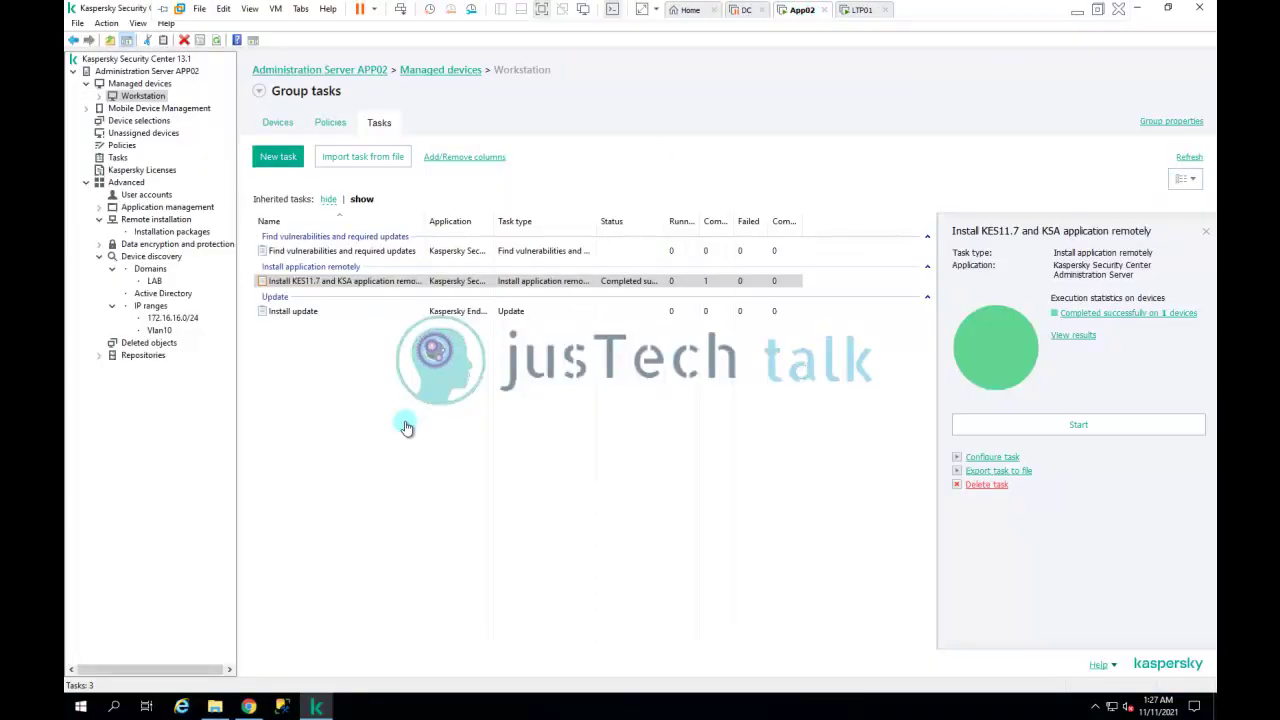
pyautogui.click(278, 124)
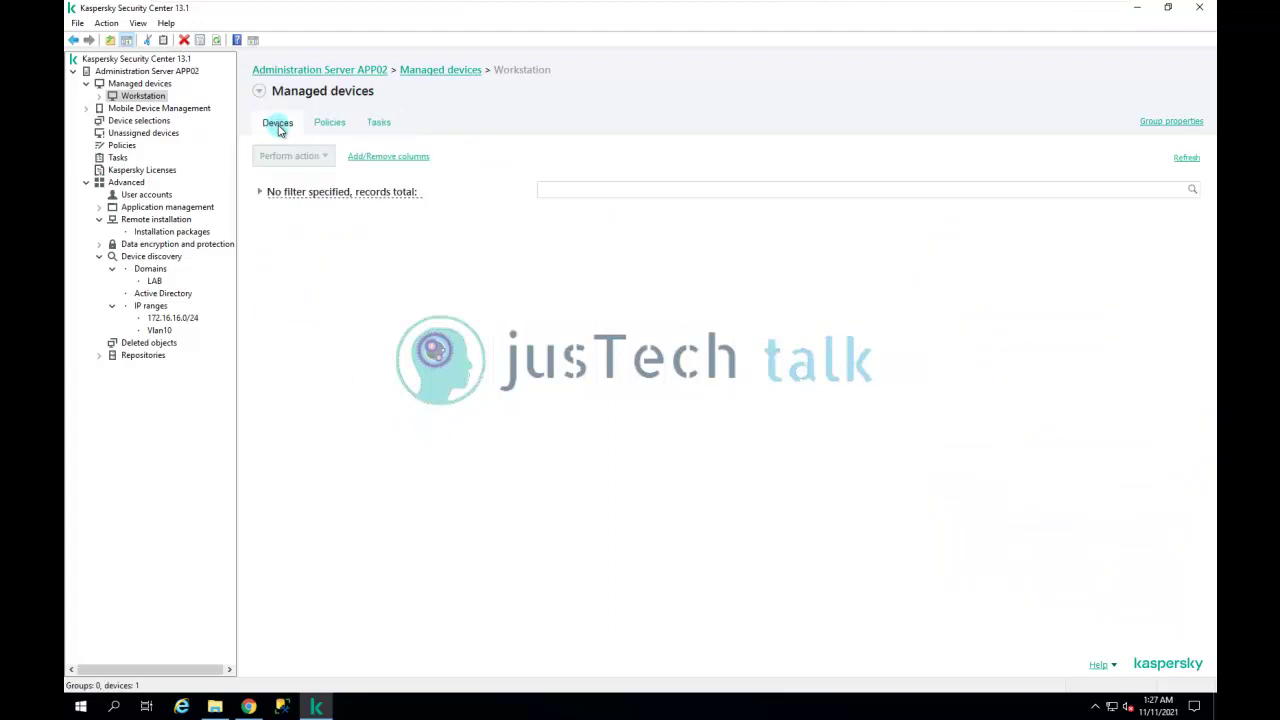